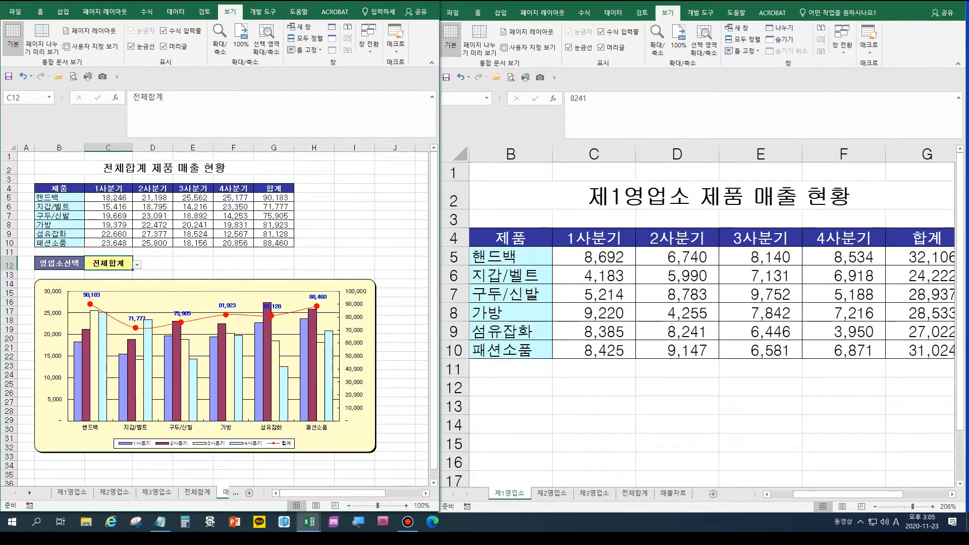
# - Look through the 제1영업소, 제2영업소 and 제3영업소 sheets and go to the 전체합계 sheet
pyautogui.click(677, 332)
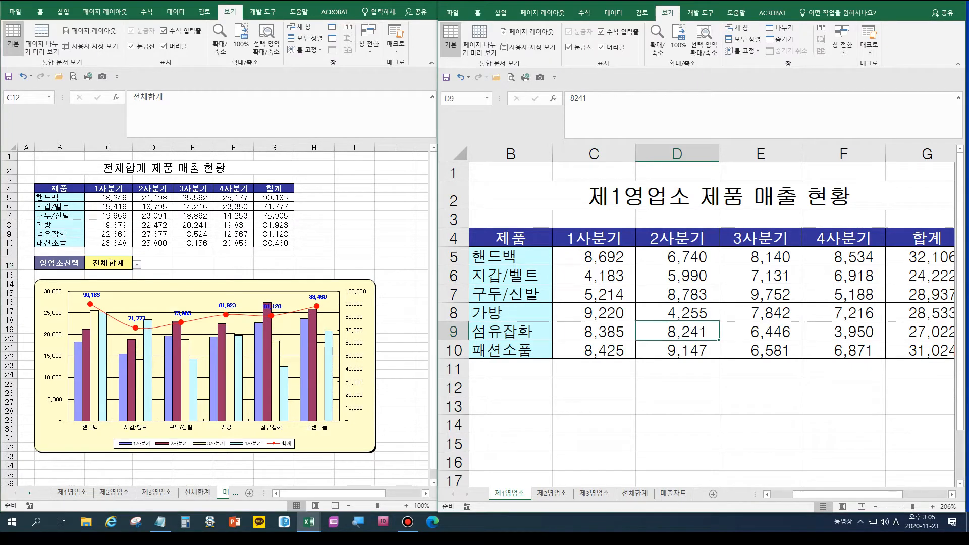
pyautogui.hotkey('ctrl', 'pagedown')
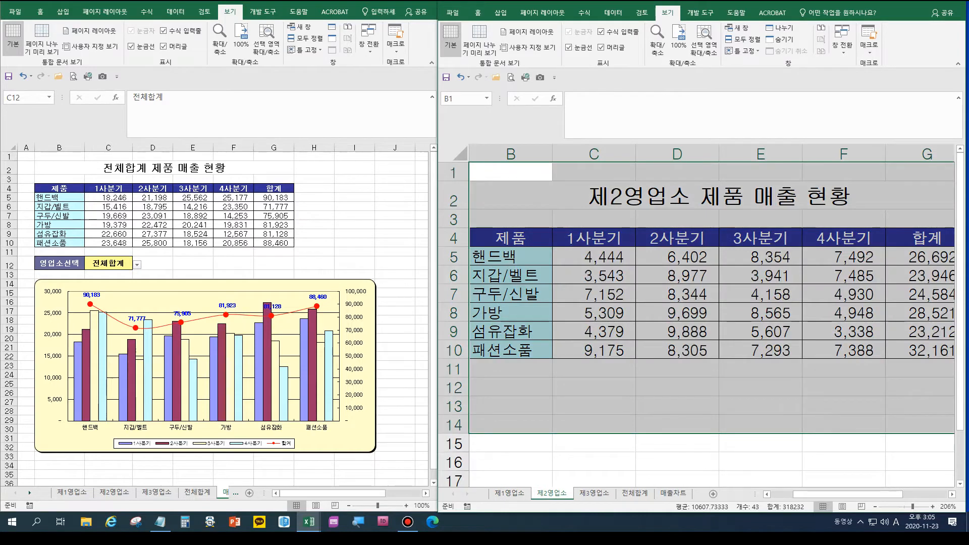
pyautogui.hotkey('ctrl', 'pagedown')
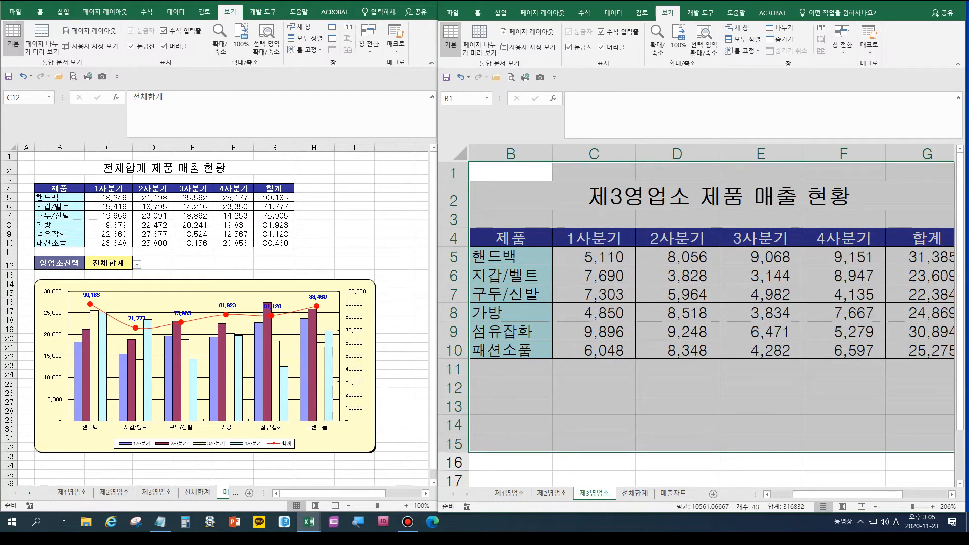
pyautogui.hotkey('ctrl', 'pagedown')
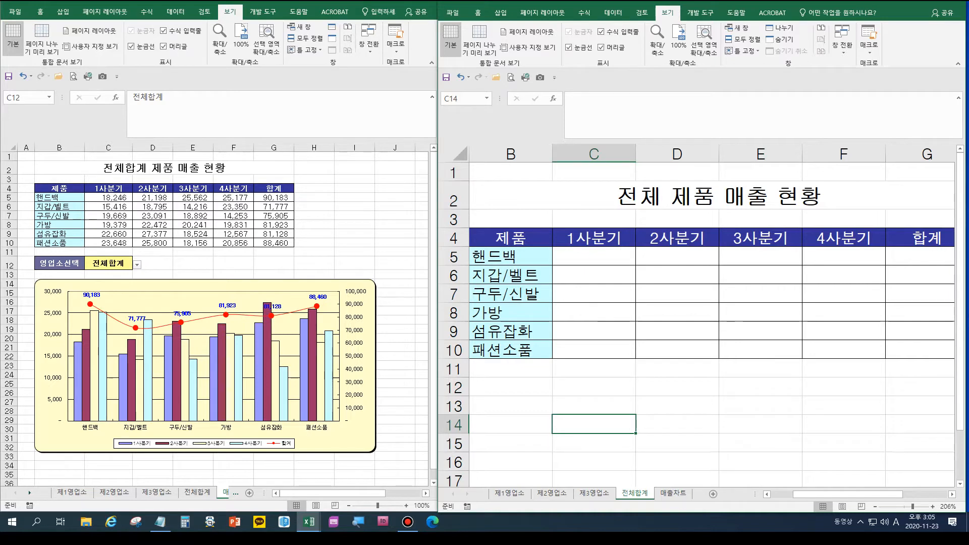
# - Enter =SUM(제1영업소!C5,제2영업소!C5,제3영업소!C5) in cell C5 of the 전체합계 sheet
pyautogui.click(595, 257)
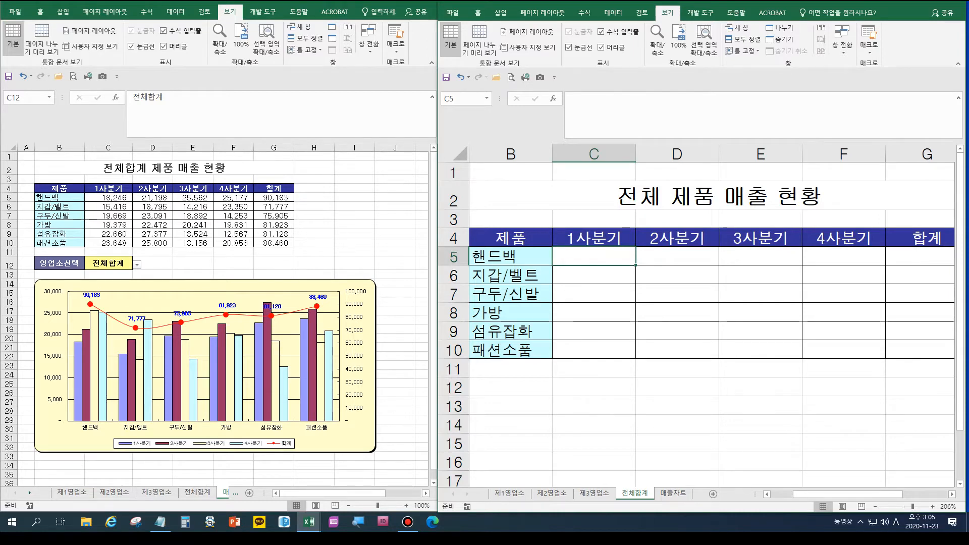
pyautogui.write('=')
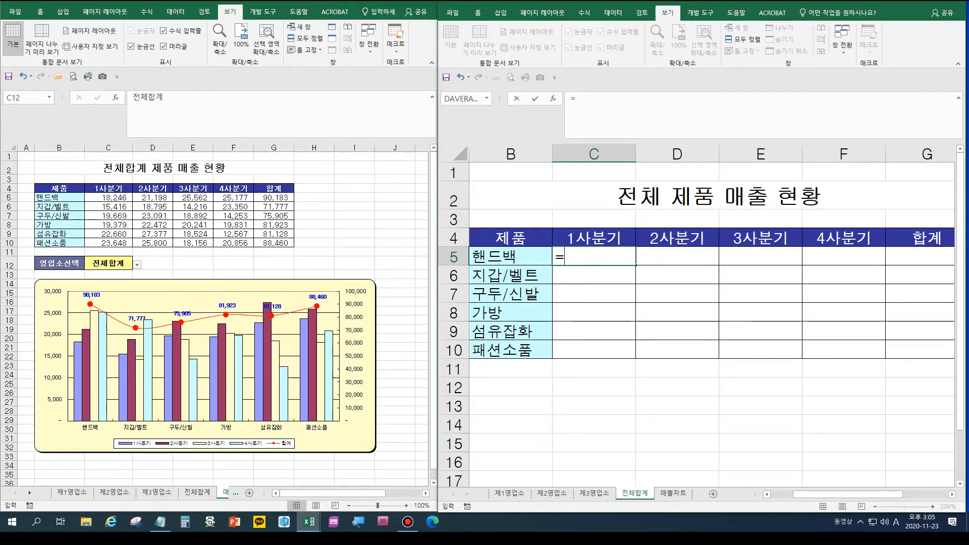
pyautogui.write('SUM(')
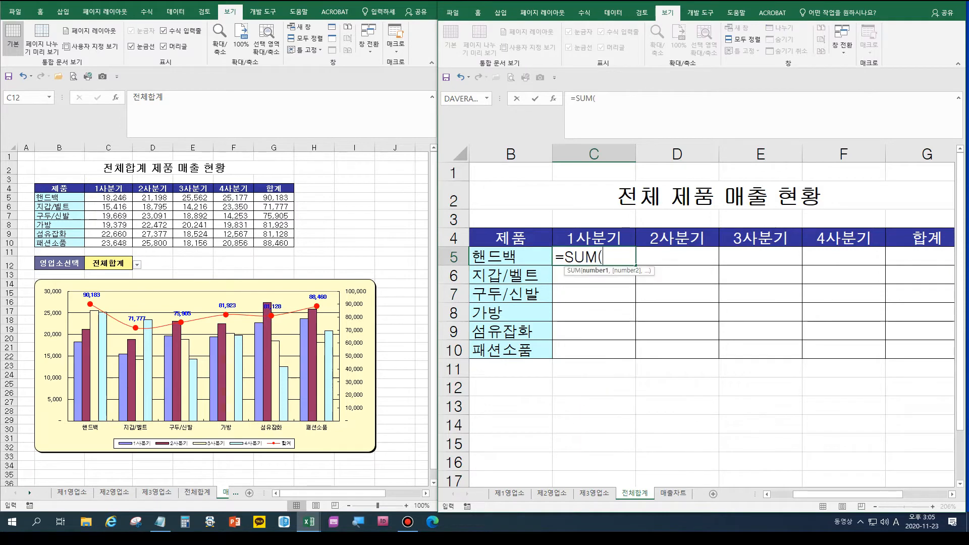
pyautogui.click(510, 494)
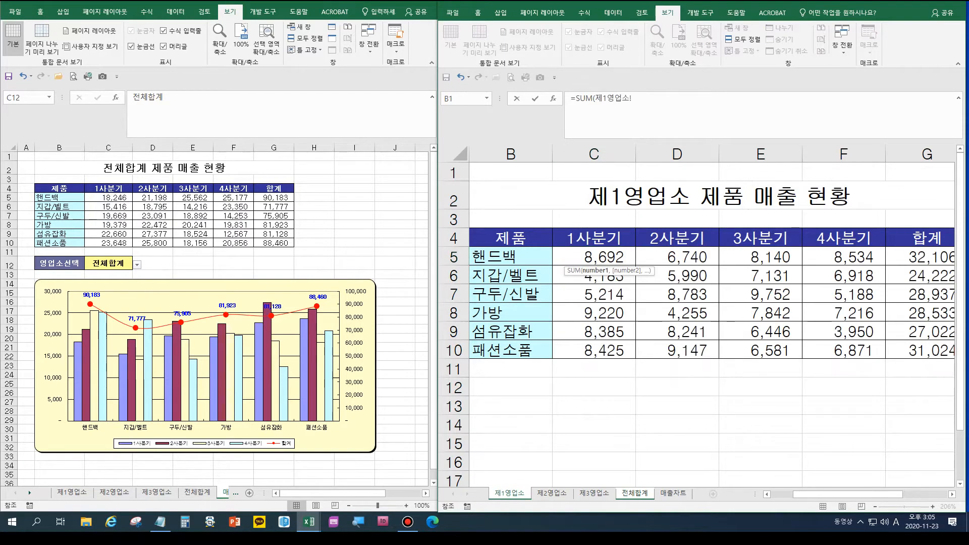
pyautogui.click(595, 257)
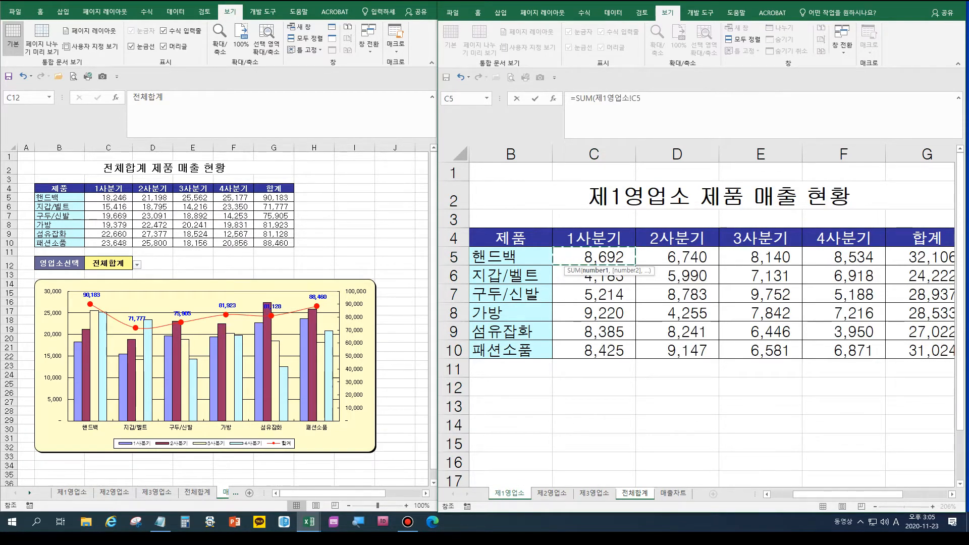
pyautogui.write(',')
pyautogui.click(552, 493)
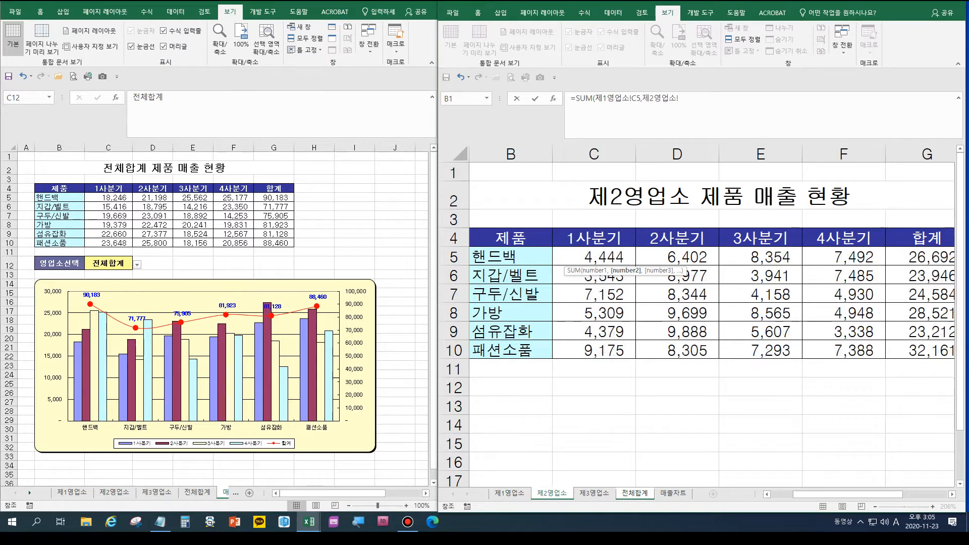
pyautogui.click(595, 257)
pyautogui.write(',')
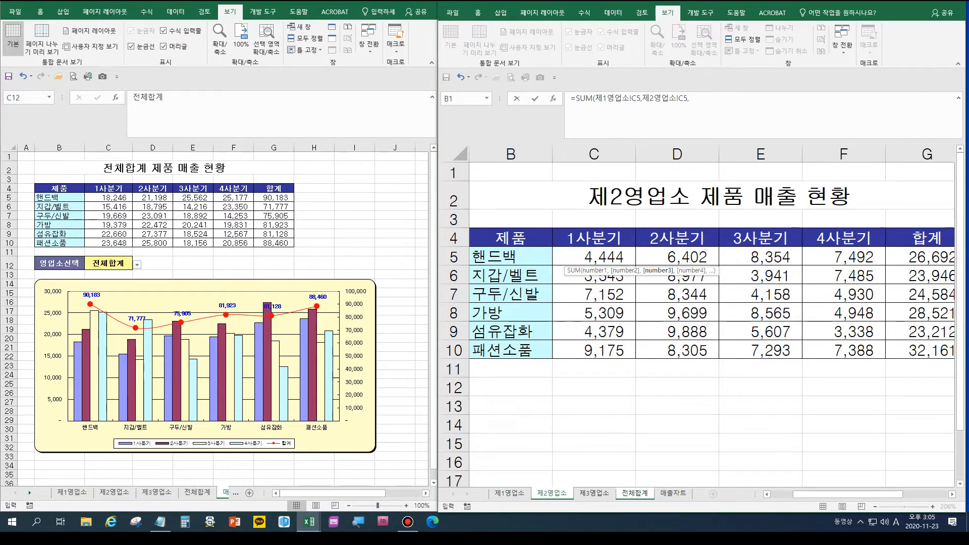
pyautogui.click(594, 493)
pyautogui.click(594, 256)
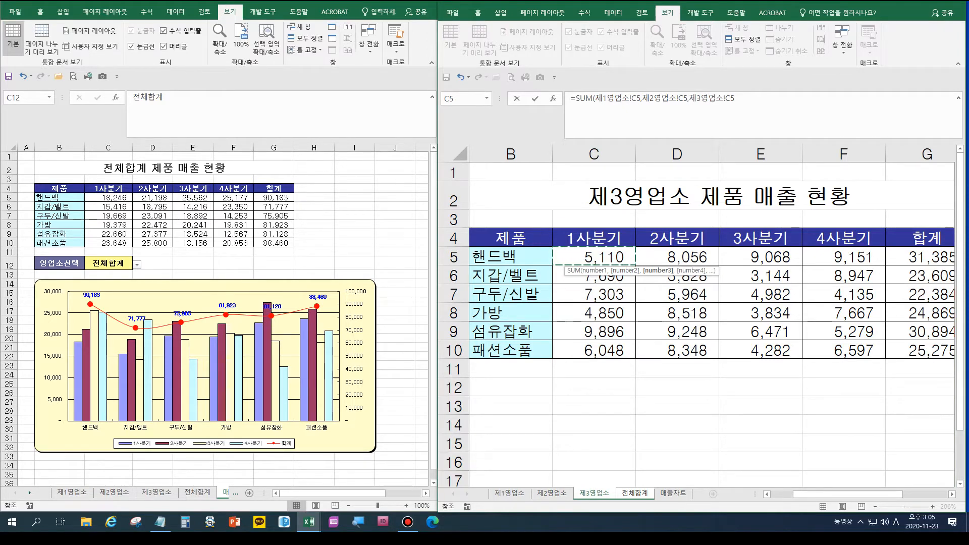
pyautogui.write(')')
pyautogui.press('Return')
# - Fill C5's SUM formula down to row 10 and across to column G on the 전체합계 sheet
pyautogui.click(594, 257)
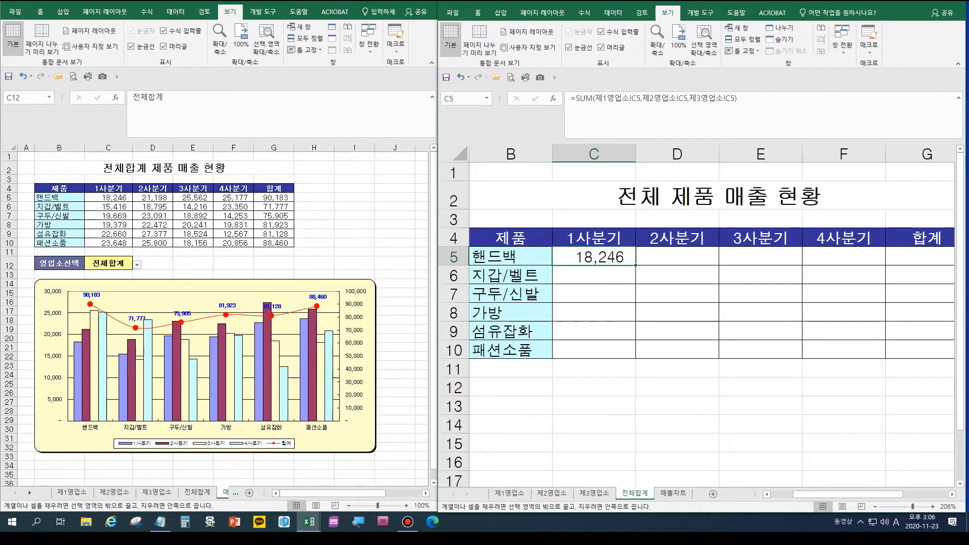
pyautogui.doubleClick(635, 265)
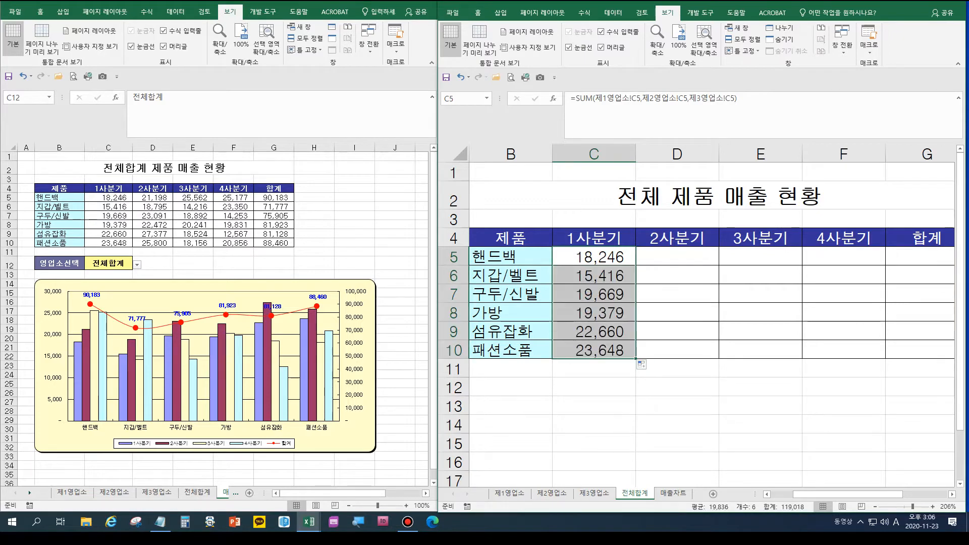
pyautogui.moveTo(636, 359); pyautogui.dragTo(801, 355)
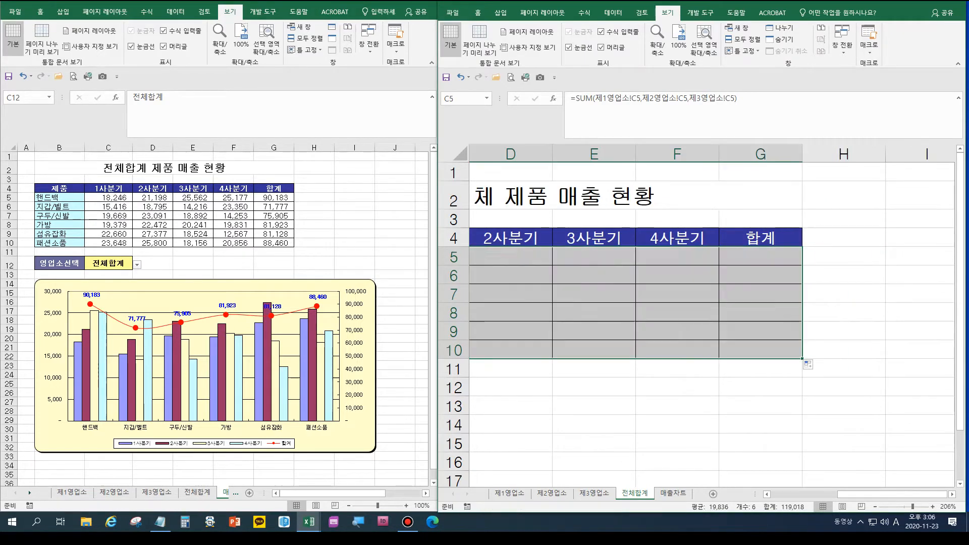
pyautogui.moveTo(881, 495); pyautogui.dragTo(815, 495)
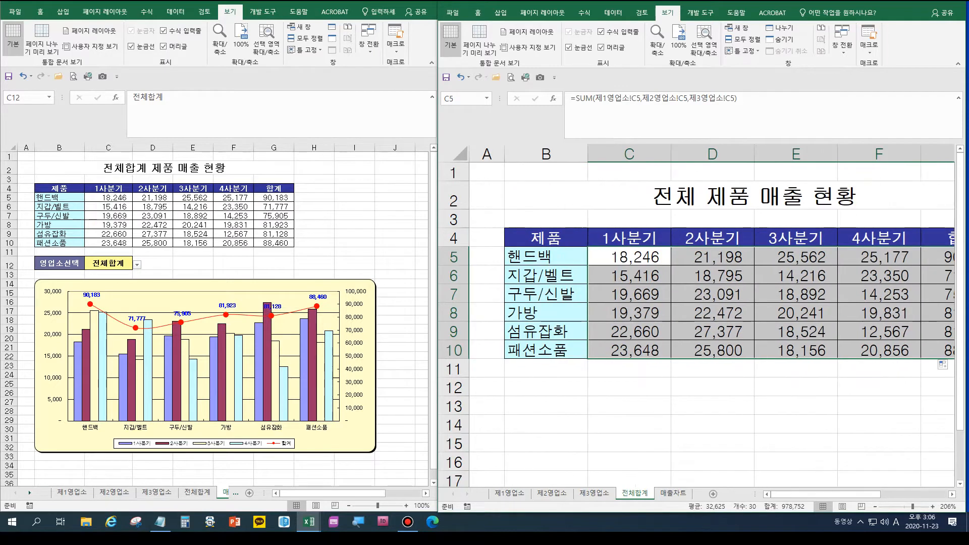
# - Copy the whole formula of cell C5 into Notepad twice, on two separate lines
pyautogui.click(651, 257)
pyautogui.moveTo(738, 98); pyautogui.dragTo(570, 99)
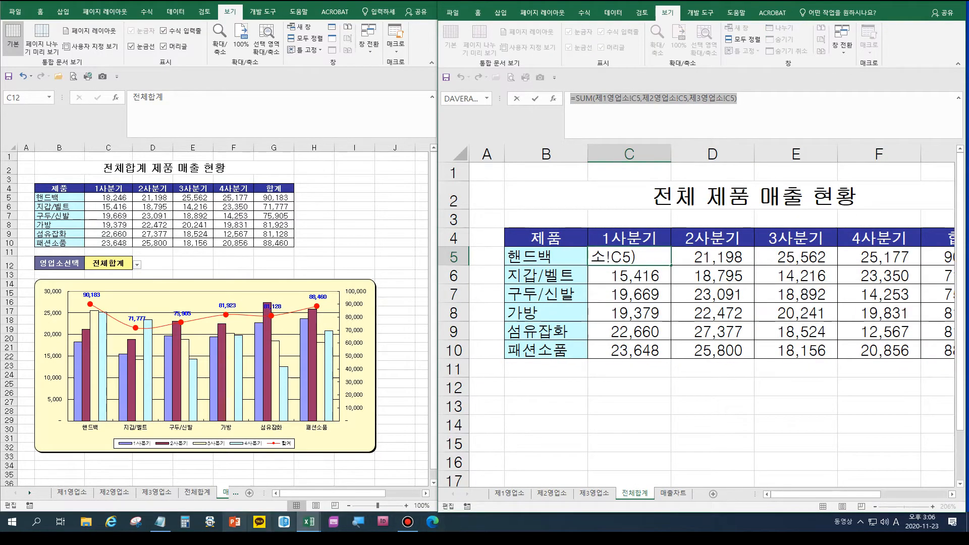
pyautogui.click(161, 523)
pyautogui.hotkey('ctrl', 'v')
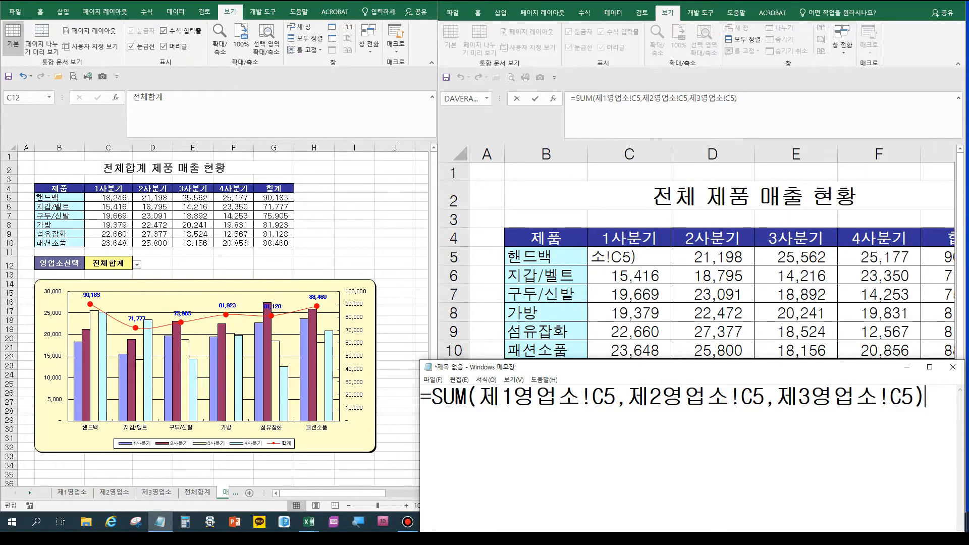
pyautogui.press('Return')
pyautogui.hotkey('ctrl', 'v')
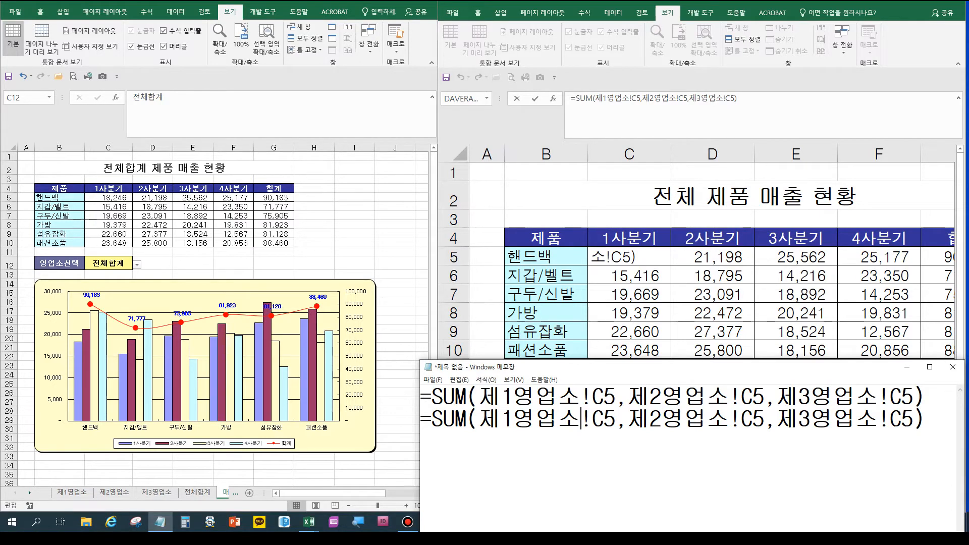
# - Shorten the second formula line in Notepad to =SUM(제1영업소:제3영업소!C5)
pyautogui.press('Delete')
pyautogui.press('Delete')
pyautogui.press('Delete')
pyautogui.press('Delete')
pyautogui.press('Delete')
pyautogui.press('Delete')
pyautogui.press('Delete')
pyautogui.press('Delete')
pyautogui.press('Delete')
pyautogui.press('Delete')
pyautogui.press('Delete')
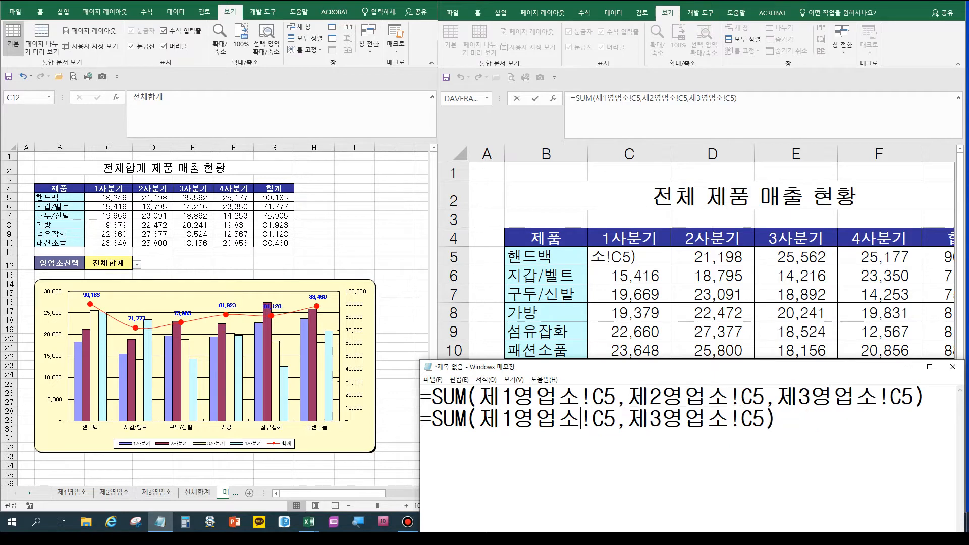
pyautogui.press('Delete')
pyautogui.press('Delete')
pyautogui.write(':')
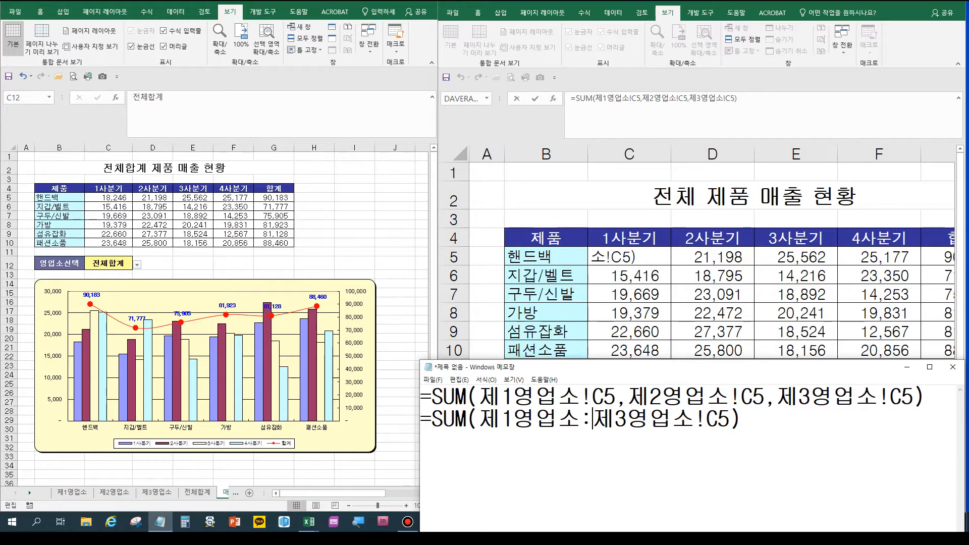
pyautogui.press('Return')
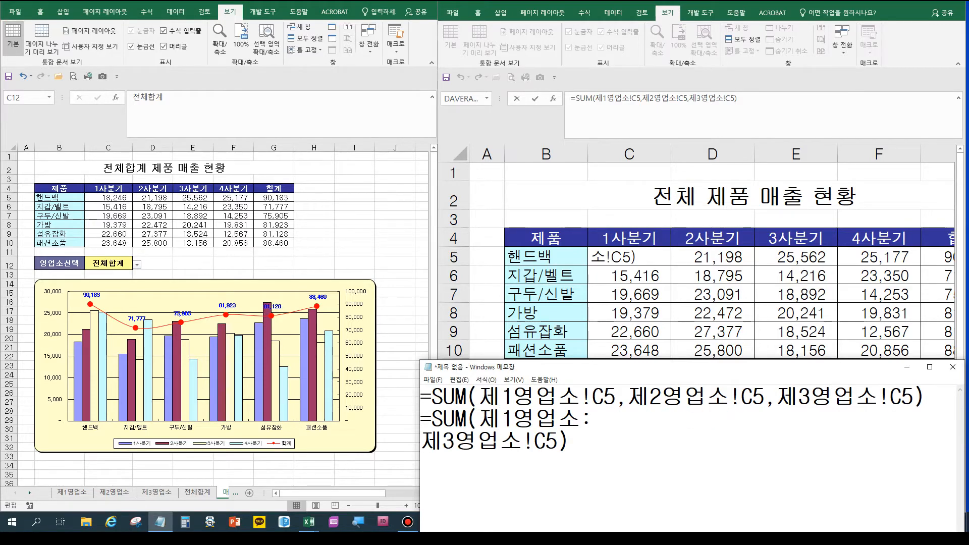
pyautogui.hotkey('ctrl', 'z')
# - Return to Excel and change C5's formula on the 전체합계 sheet to =SUM(제1영업소:제3영업소!C5)
pyautogui.hotkey('alt', 'Tab')
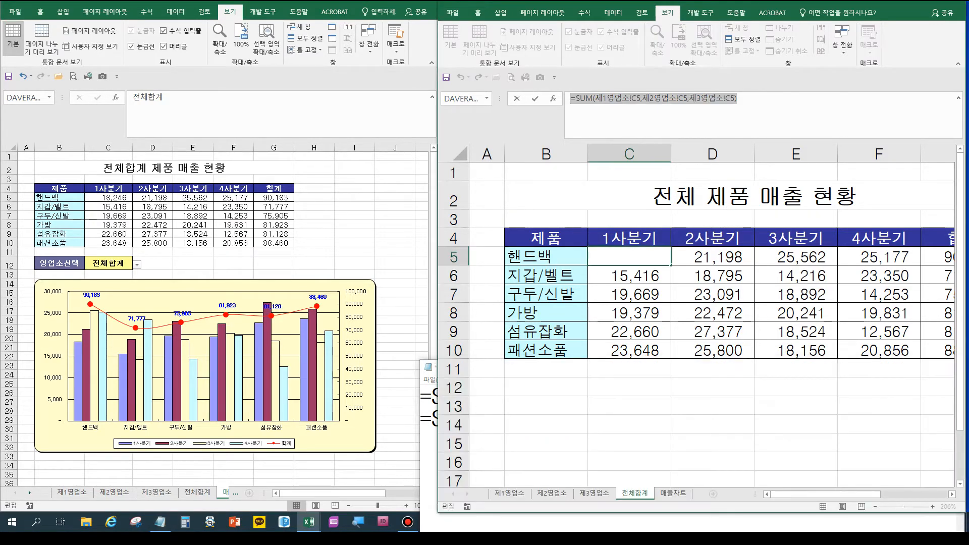
pyautogui.press('Escape')
pyautogui.doubleClick(633, 257)
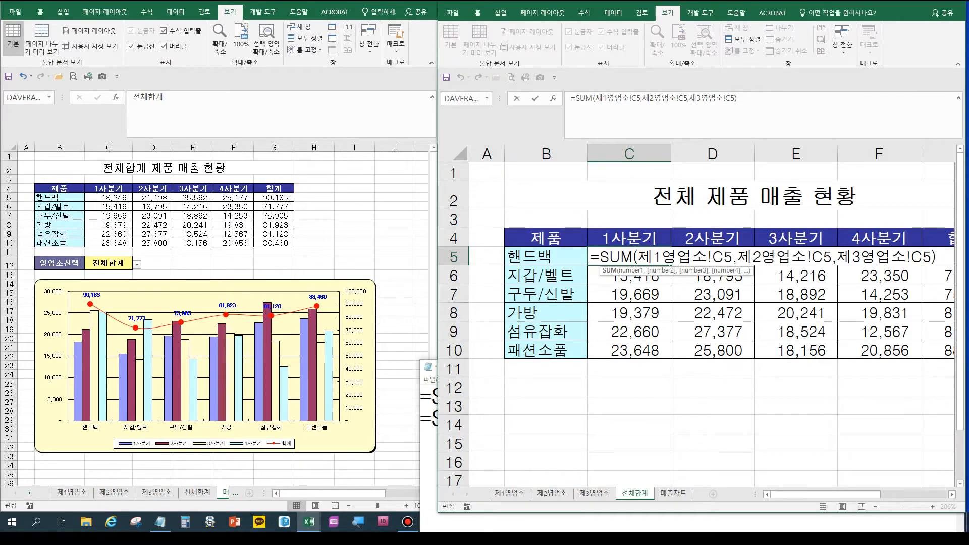
pyautogui.click(707, 256)
pyautogui.press('Delete')
pyautogui.press('Delete')
pyautogui.press('Delete')
pyautogui.press('Delete')
pyautogui.press('Delete')
pyautogui.press('Delete')
pyautogui.press('Delete')
pyautogui.press('Delete')
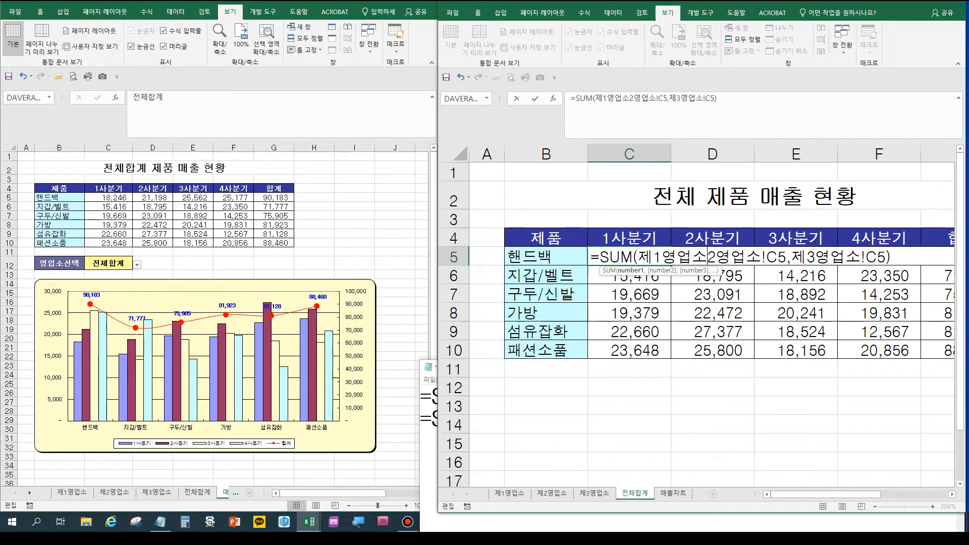
pyautogui.press('Delete')
pyautogui.press('Delete')
pyautogui.press('Delete')
pyautogui.press('Delete')
pyautogui.press('Delete')
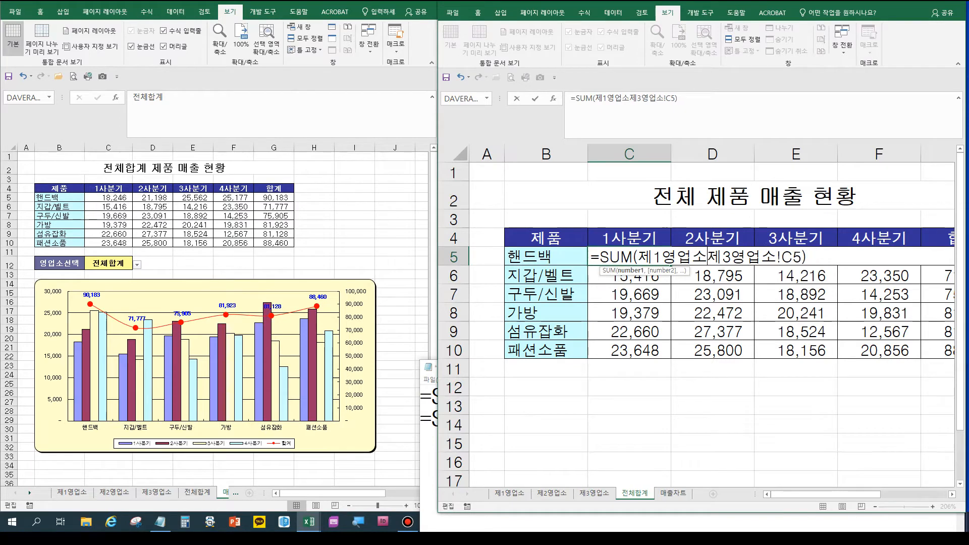
pyautogui.write(':')
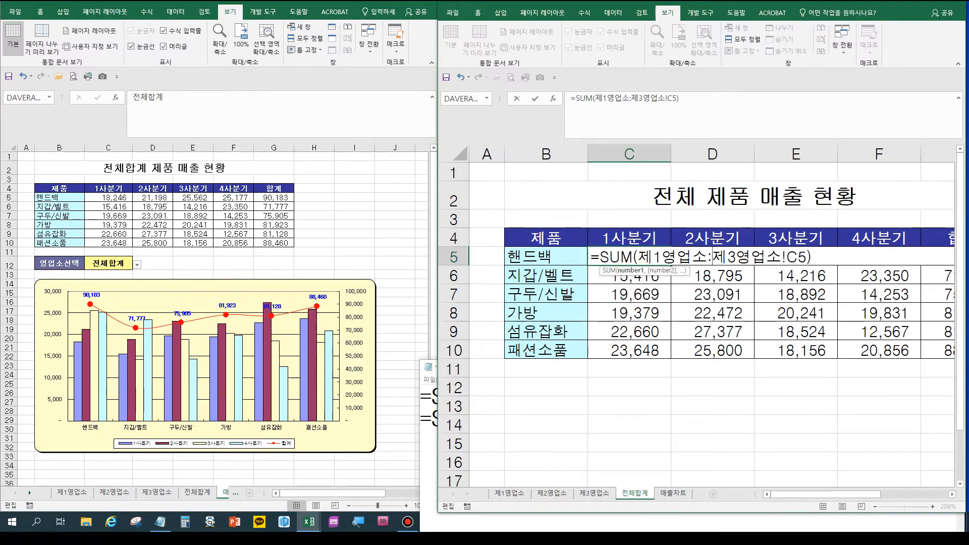
pyautogui.hotkey('ctrl', 'Return')
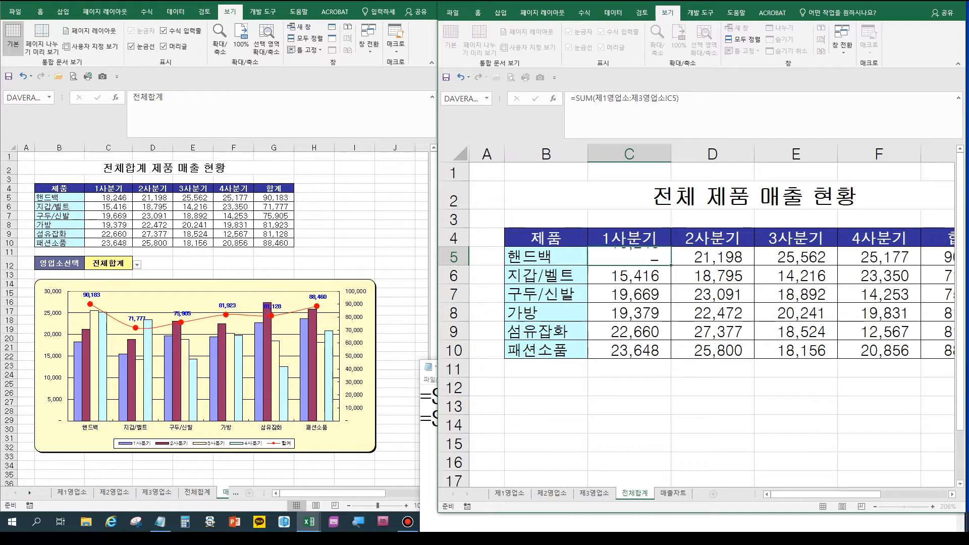
# - Fill the 3-D SUM formula from C5 down through C10
pyautogui.press('Up')
pyautogui.press('Right')
pyautogui.press('Left')
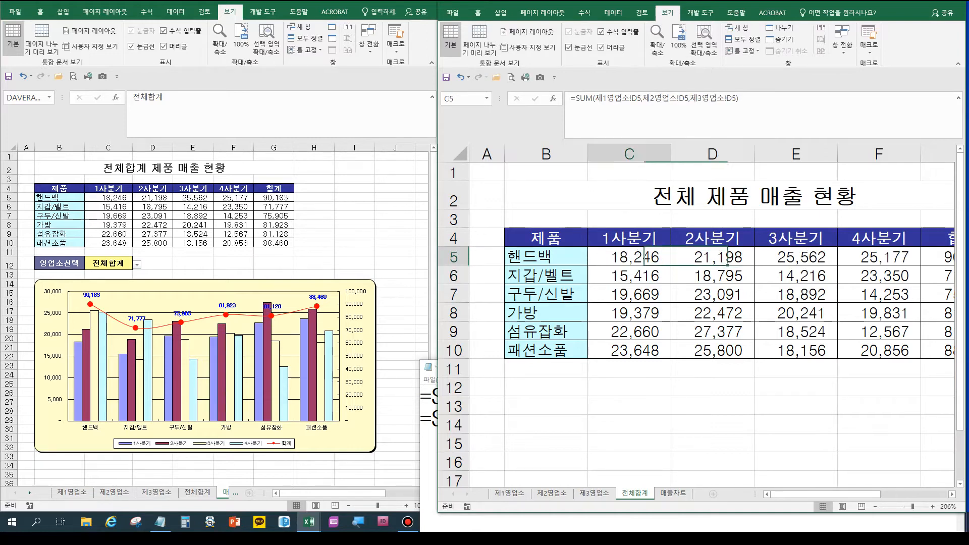
pyautogui.hotkey('shift', 'Down')
pyautogui.hotkey('shift', 'Down')
pyautogui.hotkey('shift', 'Down')
pyautogui.hotkey('shift', 'Down')
pyautogui.hotkey('shift', 'Down')
pyautogui.hotkey('ctrl', 'd')
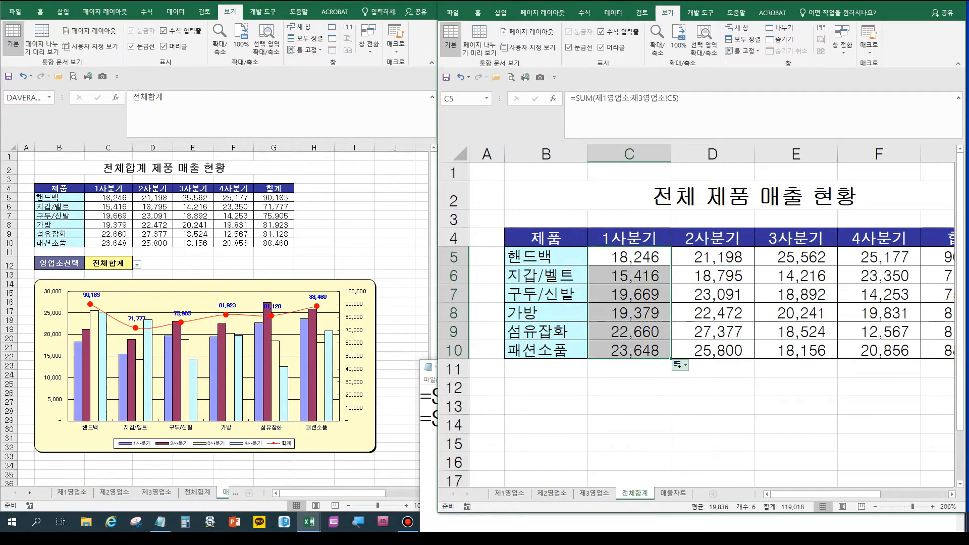
# - Clear the old SUM formulas from D5:G10 on the 전체합계 sheet
pyautogui.press('Right')
pyautogui.hotkey('shift', 'Down')
pyautogui.hotkey('shift', 'Down')
pyautogui.hotkey('shift', 'Down')
pyautogui.hotkey('shift', 'Down')
pyautogui.hotkey('shift', 'Down')
pyautogui.hotkey('shift', 'Right')
pyautogui.hotkey('shift', 'Right')
pyautogui.hotkey('shift', 'Right')
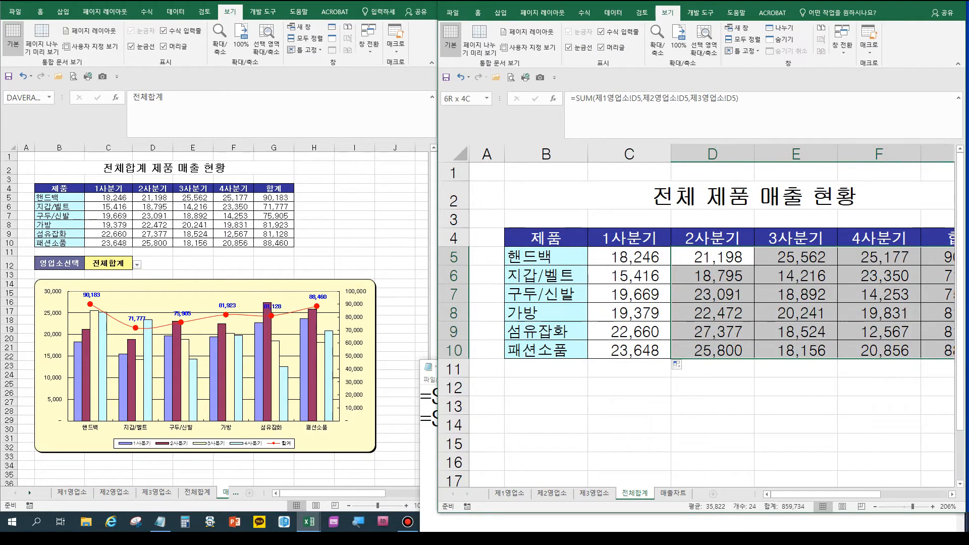
pyautogui.press('Delete')
# - Fill the formulas in C5:C10 across through column G of the 전체합계 table
pyautogui.press('Left')
pyautogui.hotkey('shift', 'Down')
pyautogui.moveTo(630, 275); pyautogui.dragTo(773, 355)
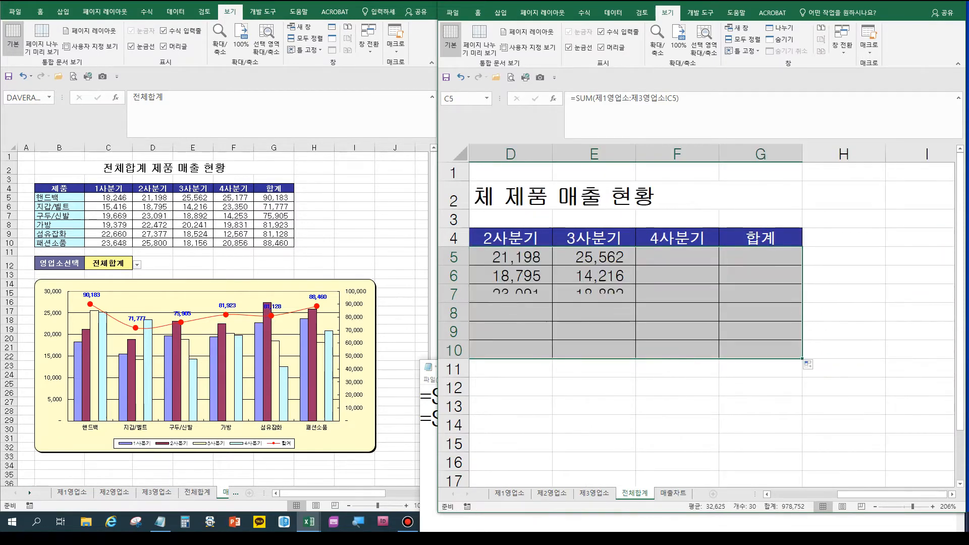
pyautogui.click(767, 494)
pyautogui.click(767, 495)
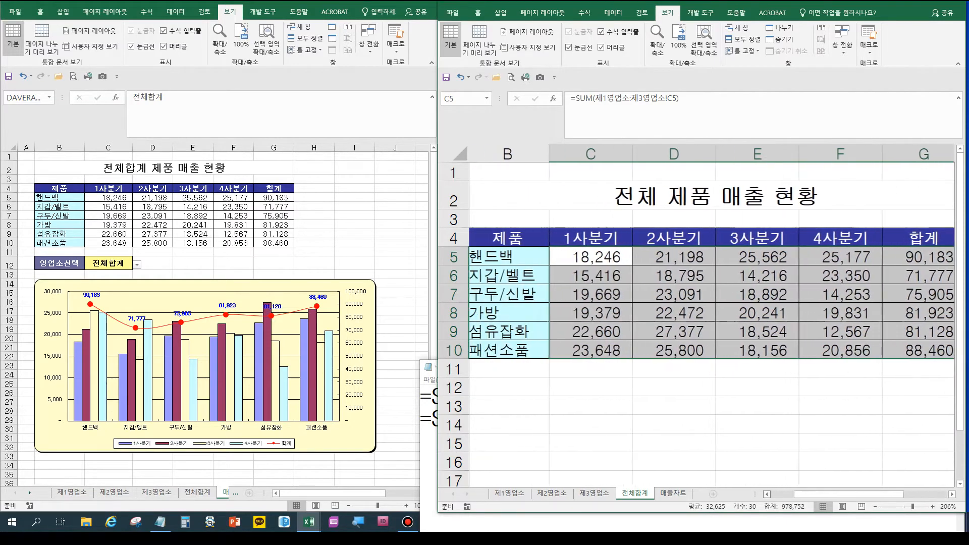
pyautogui.click(767, 494)
pyautogui.click(547, 257)
# - Compare the product order in column B across the 제1영업소, 제2영업소 and 제3영업소 sheets
pyautogui.click(510, 494)
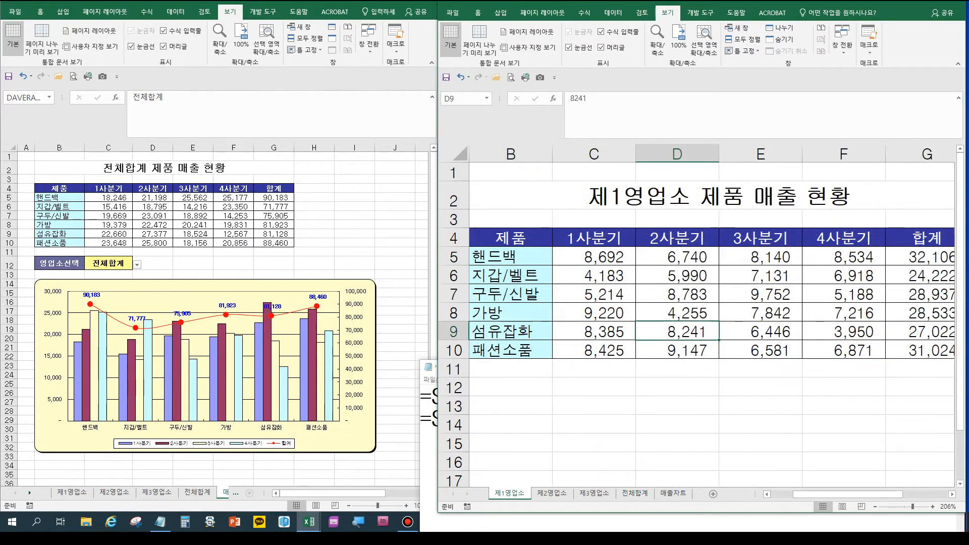
pyautogui.click(511, 257)
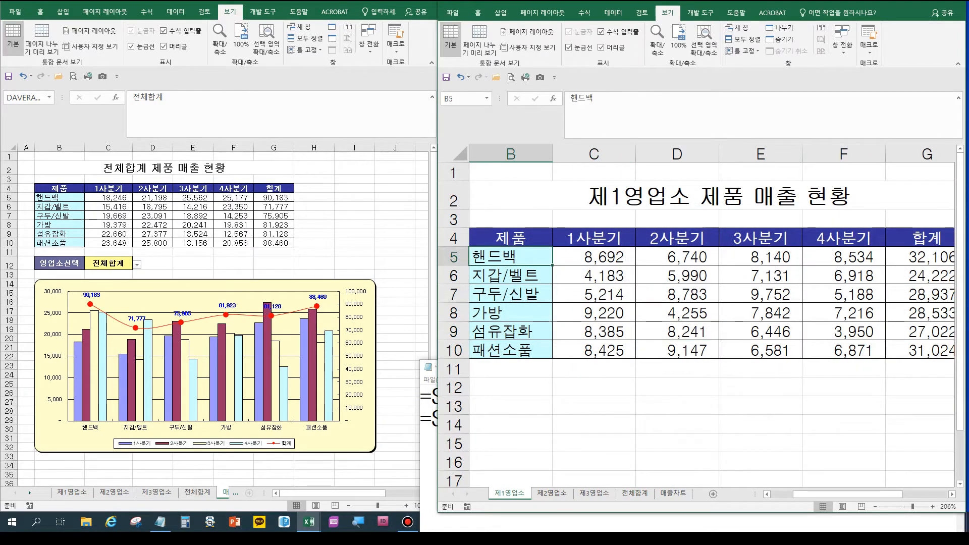
pyautogui.hotkey('ctrl', 'pagedown')
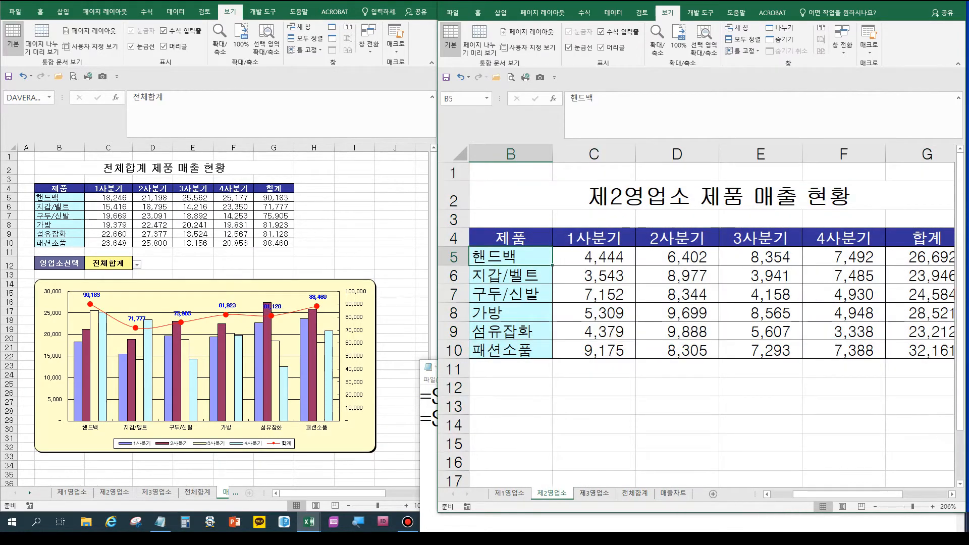
pyautogui.click(594, 494)
pyautogui.click(511, 257)
pyautogui.press('Down')
pyautogui.press('Down')
pyautogui.press('Down')
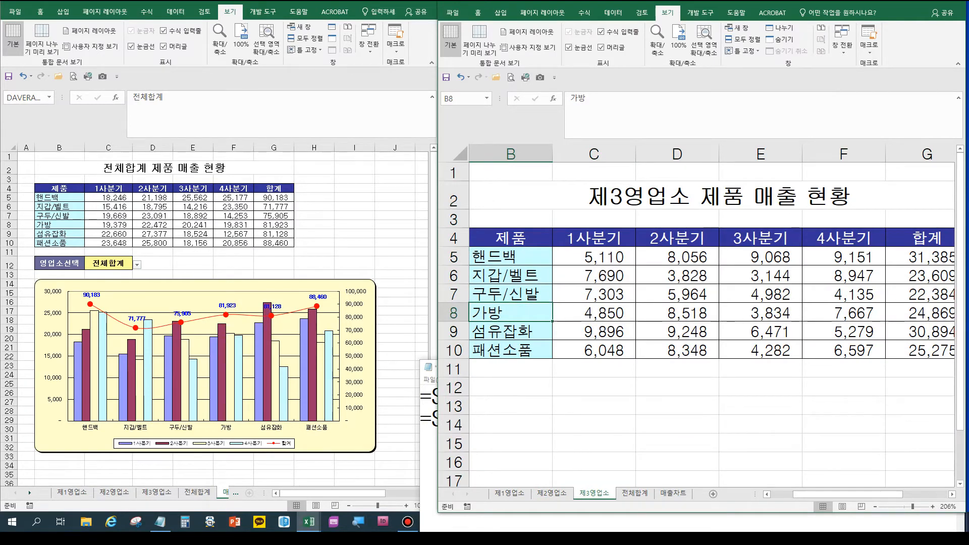
pyautogui.click(594, 257)
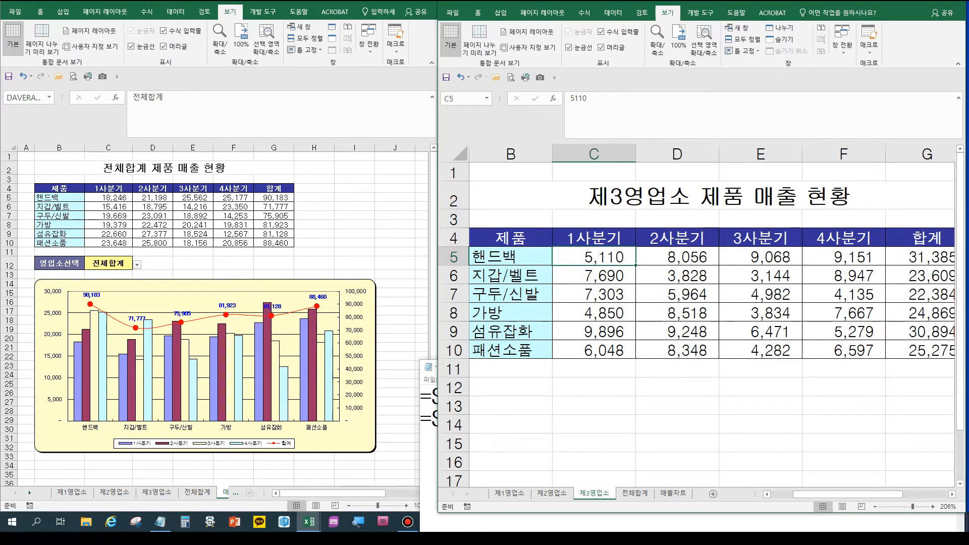
# - Inspect the 3-D SUM formula in C5 and the product label in B5 on the 전체합계 sheet
pyautogui.hotkey('ctrl', 'pagedown')
pyautogui.doubleClick(632, 257)
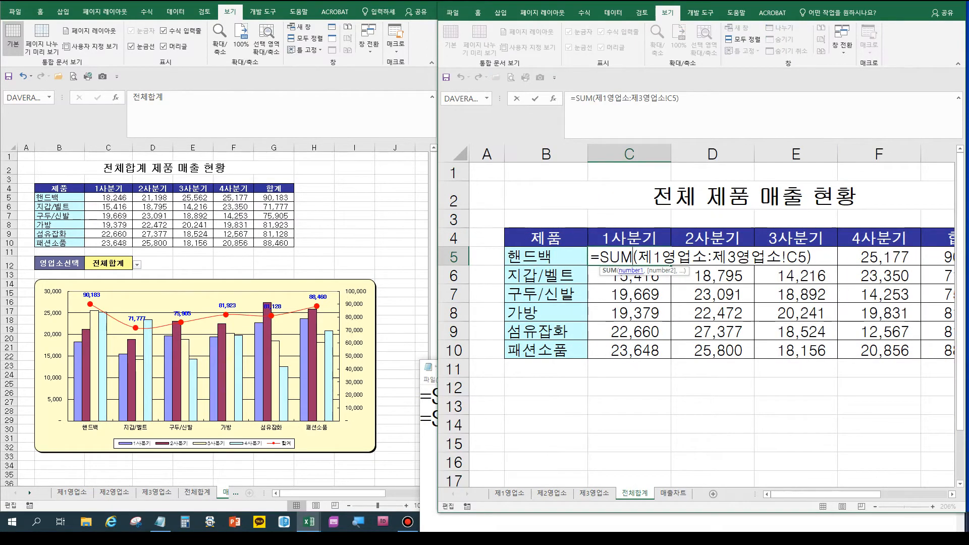
pyautogui.press('Escape')
pyautogui.click(546, 257)
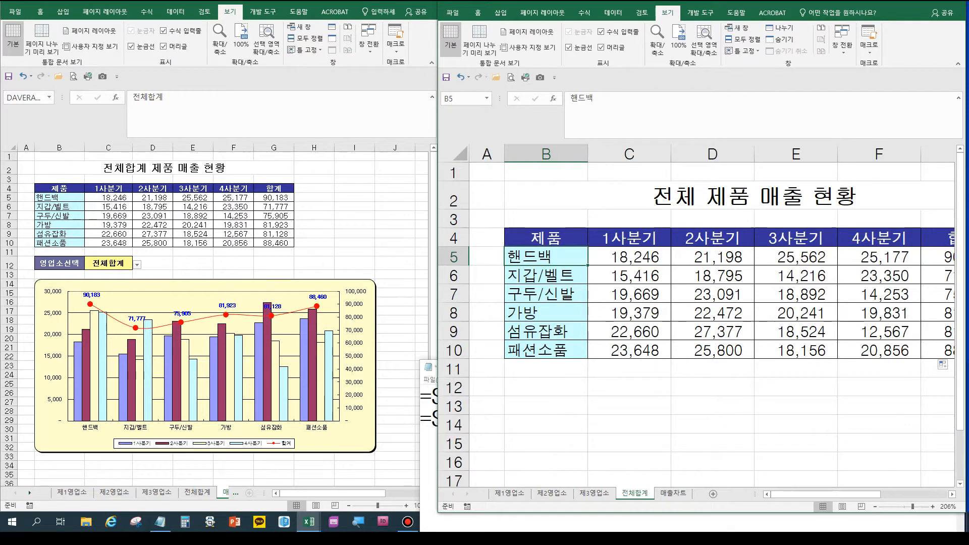
# - On the 제2영업소 sheet, move the 핸드백 label from B5 to B6, replacing that cell's contents
pyautogui.hotkey('ctrl', 'pageup')
pyautogui.hotkey('ctrl', 'pageup')
pyautogui.hotkey('ctrl', 'pageup')
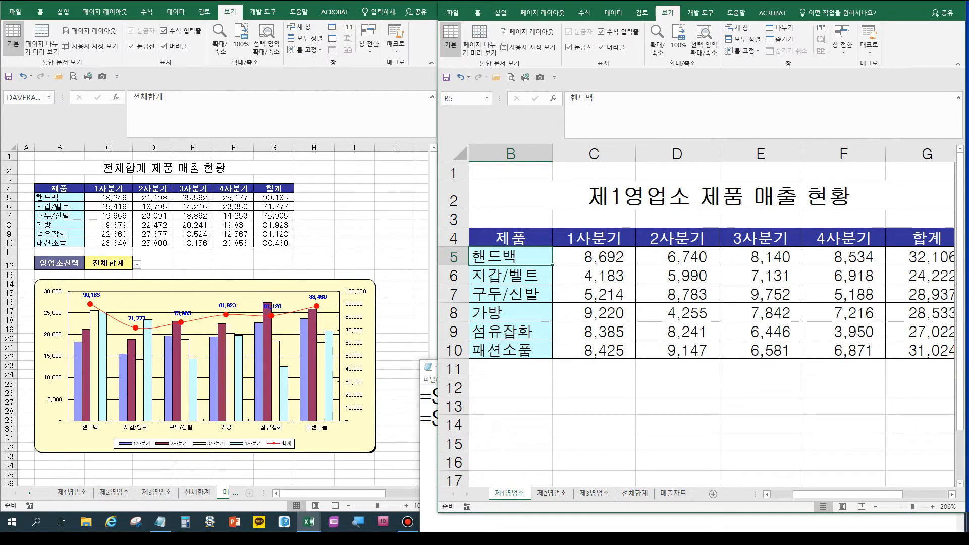
pyautogui.hotkey('ctrl', 'pagedown')
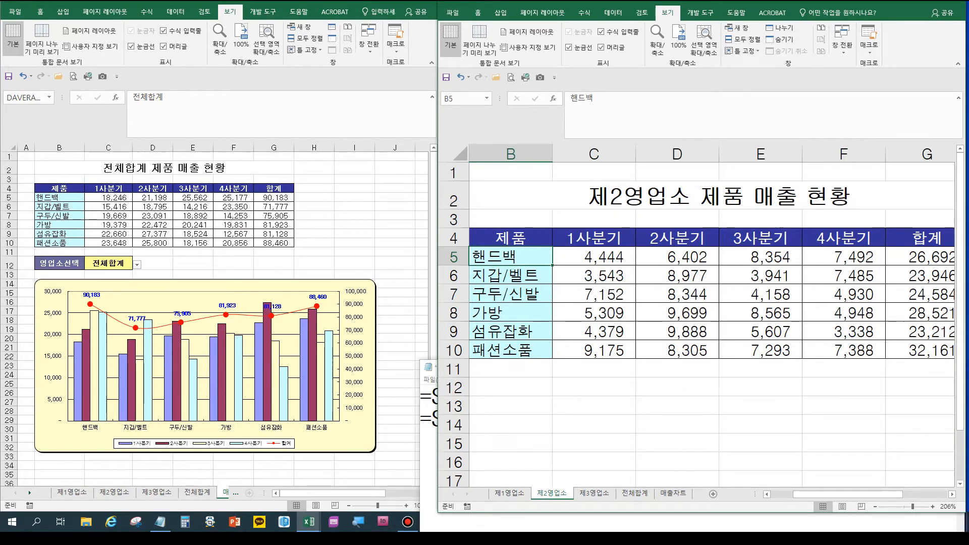
pyautogui.moveTo(511, 265); pyautogui.dragTo(511, 284)
pyautogui.click(458, 282)
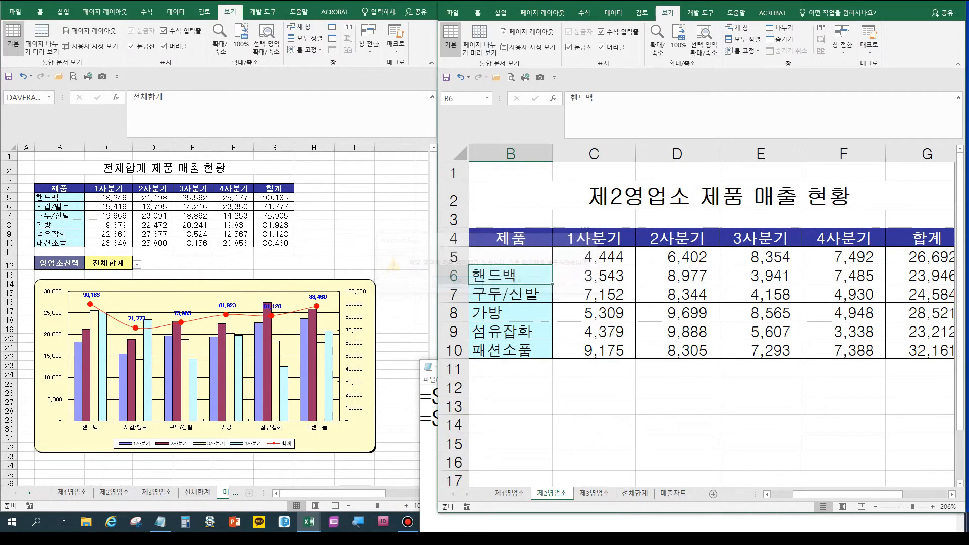
# - Enter 지갑/벨트 as the product label in B5 of the 제2영업소 sheet
pyautogui.click(511, 256)
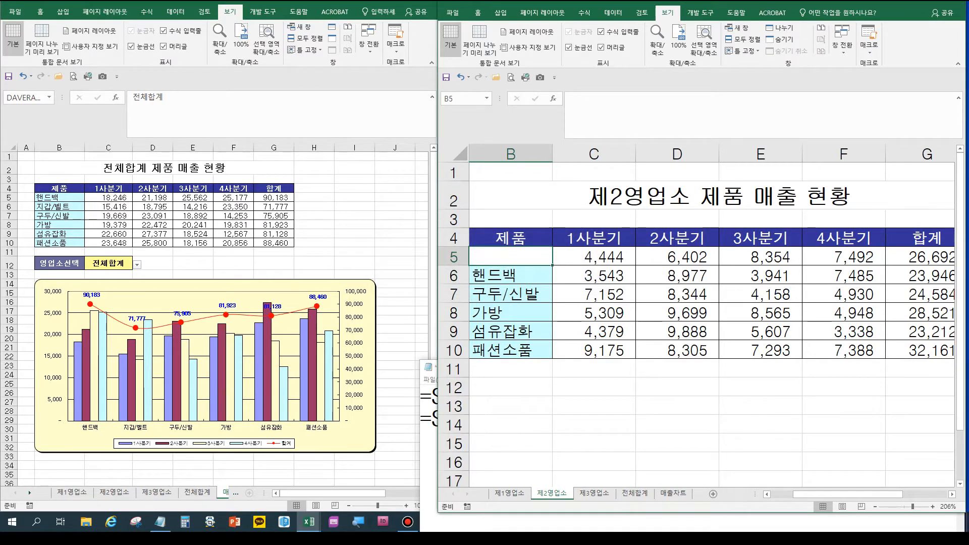
pyautogui.write('WLRKQ/')
pyautogui.press('BackSpace')
pyautogui.press('BackSpace')
pyautogui.press('BackSpace')
pyautogui.press('BackSpace')
pyautogui.press('BackSpace')
pyautogui.press('BackSpace')
pyautogui.write('지갑')
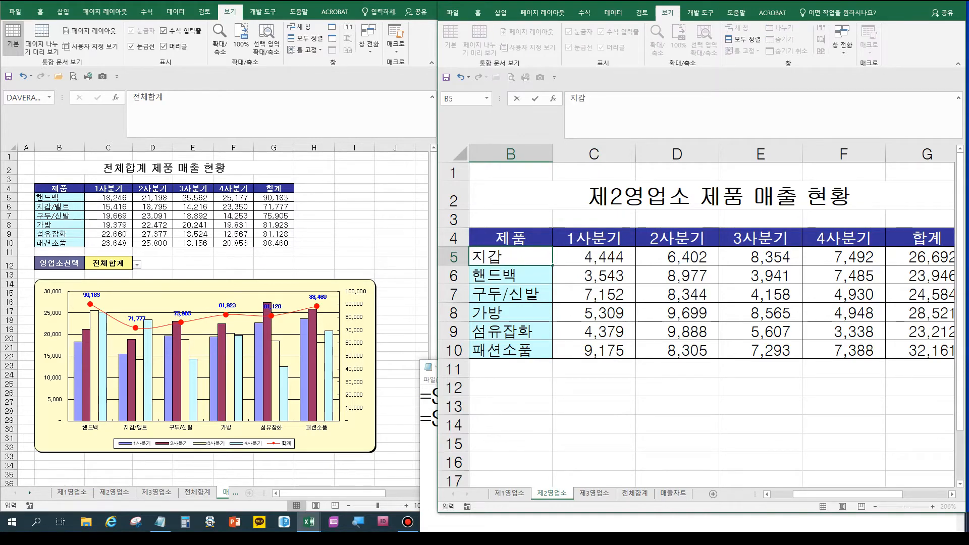
pyautogui.write('/벨트')
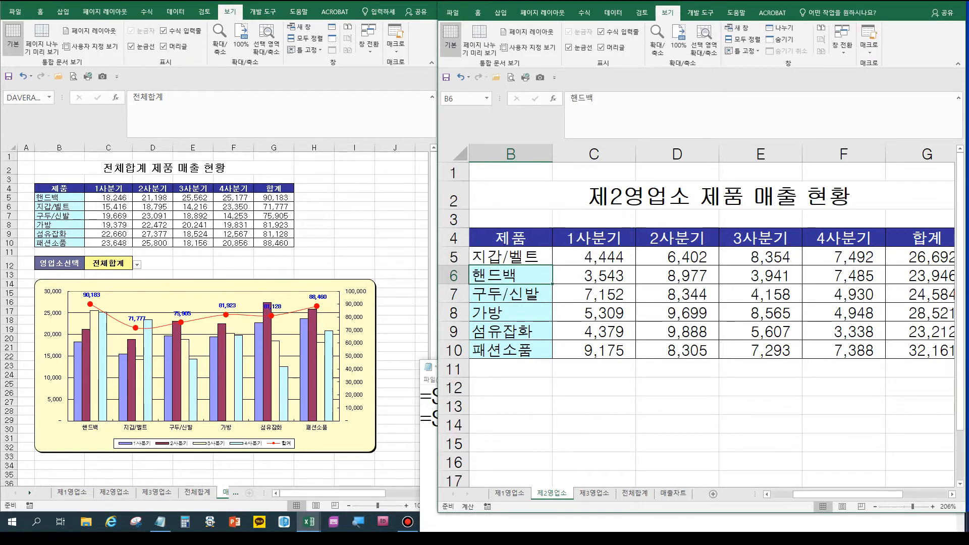
# - Undo the product label entry and the label move on the 제2영업소 sheet
pyautogui.press('Tab')
pyautogui.press('Left')
pyautogui.press('Down')
pyautogui.hotkey('ctrl', 'z')
pyautogui.hotkey('ctrl', 'z')
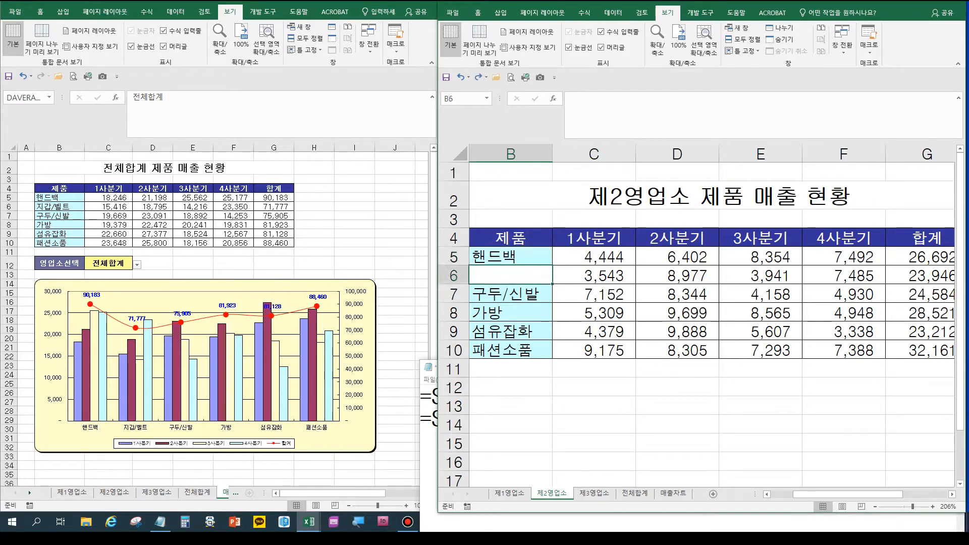
# - Recheck the branch sheets, then clear the 3-D SUM formulas from C5:G10 on the 전체합계 sheet
pyautogui.hotkey('ctrl', 'pageup')
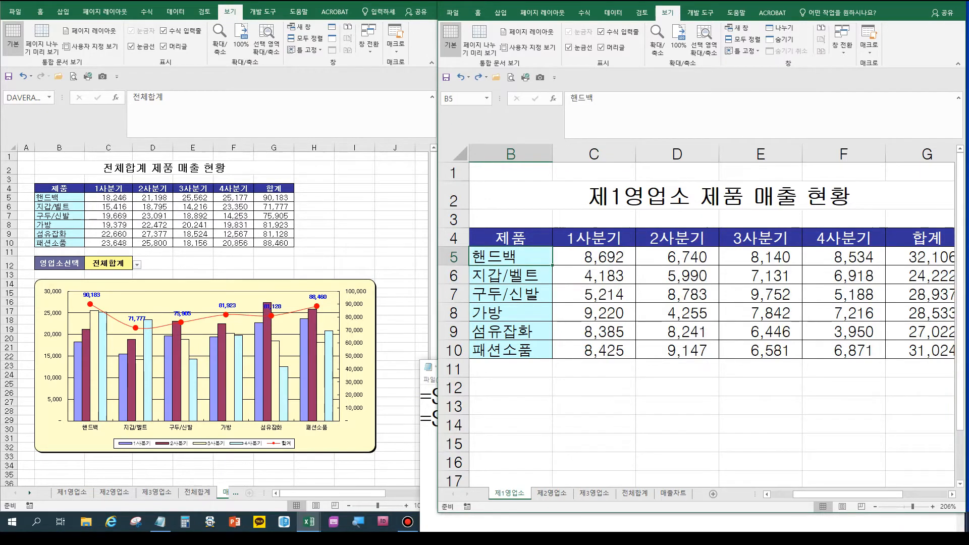
pyautogui.hotkey('ctrl', 'pagedown')
pyautogui.hotkey('ctrl', 'pagedown')
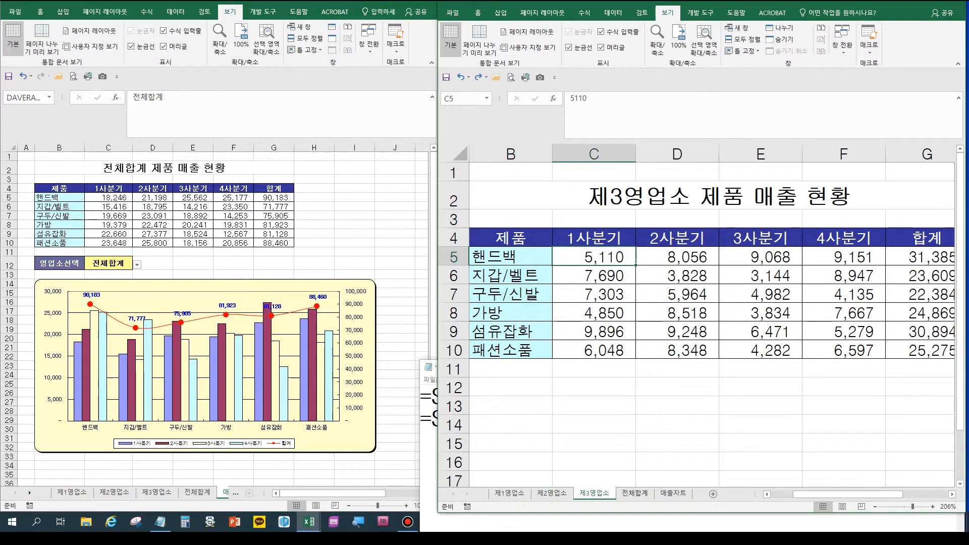
pyautogui.hotkey('ctrl', 'pagedown')
pyautogui.moveTo(623, 257); pyautogui.dragTo(761, 350)
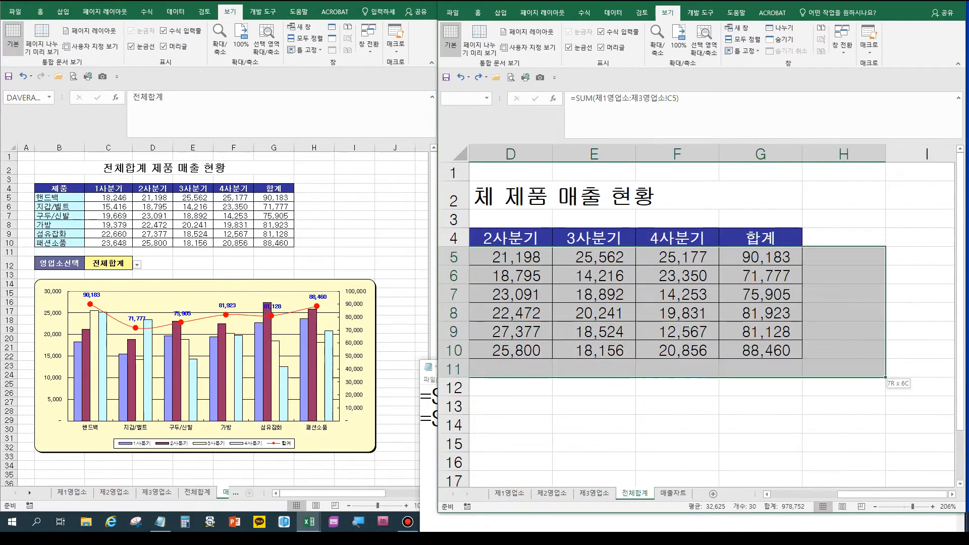
pyautogui.press('Delete')
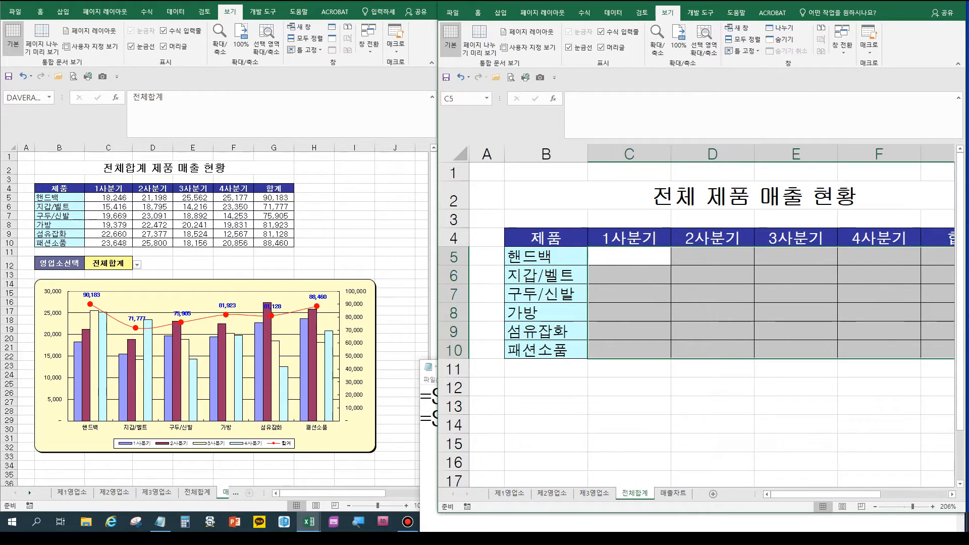
# - Select the table B4:G10 on the 전체합계 sheet and start the Consolidate (통합) command for it
pyautogui.click(547, 237)
pyautogui.moveTo(546, 238); pyautogui.dragTo(761, 350)
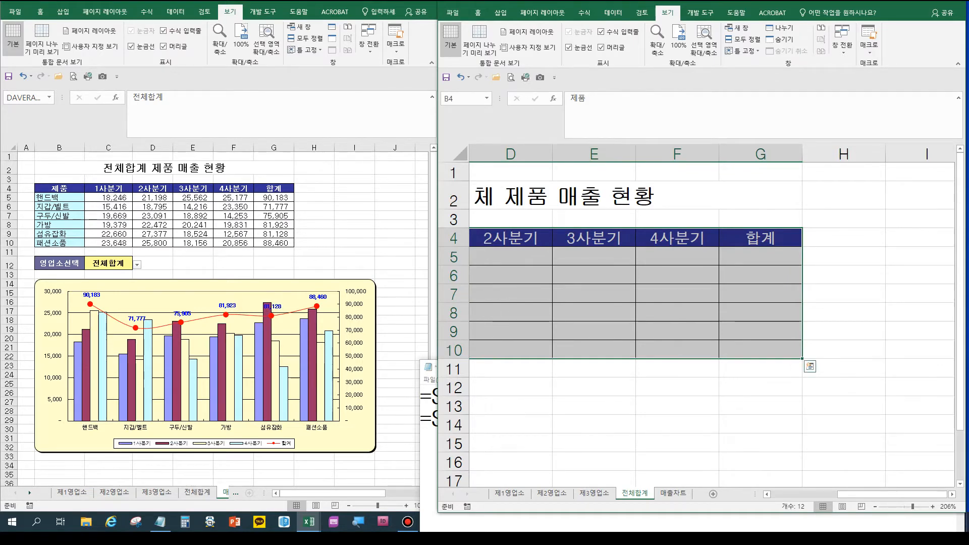
pyautogui.click(613, 13)
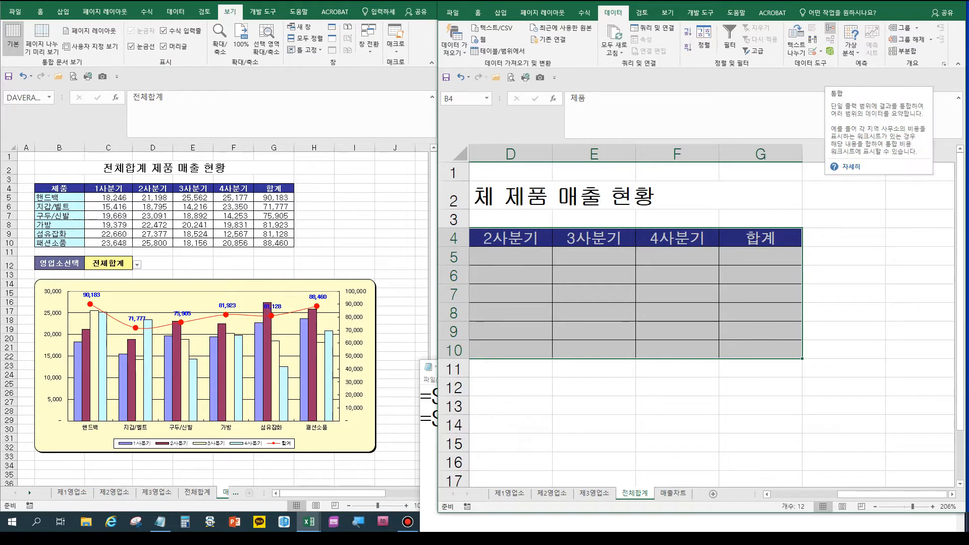
pyautogui.hotkey('ctrl', 'q')
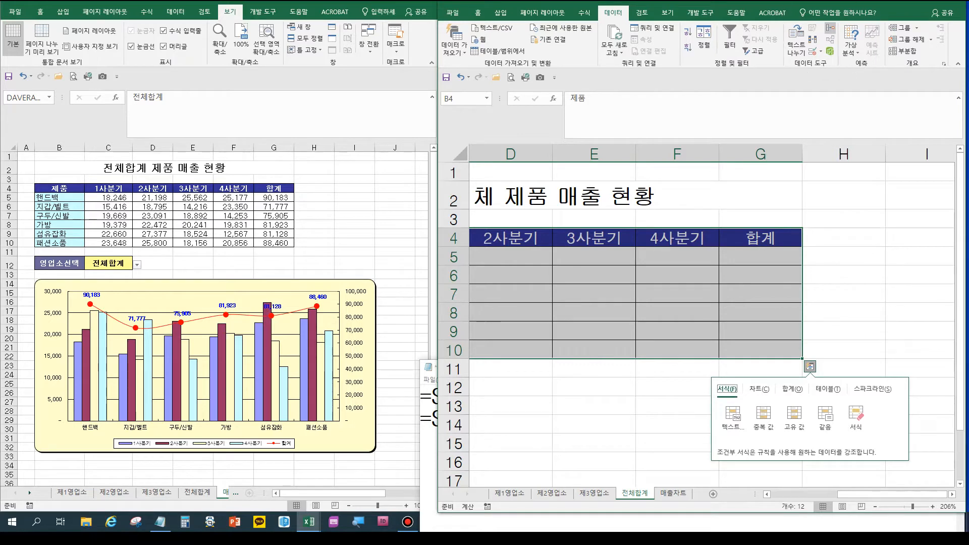
pyautogui.click(830, 28)
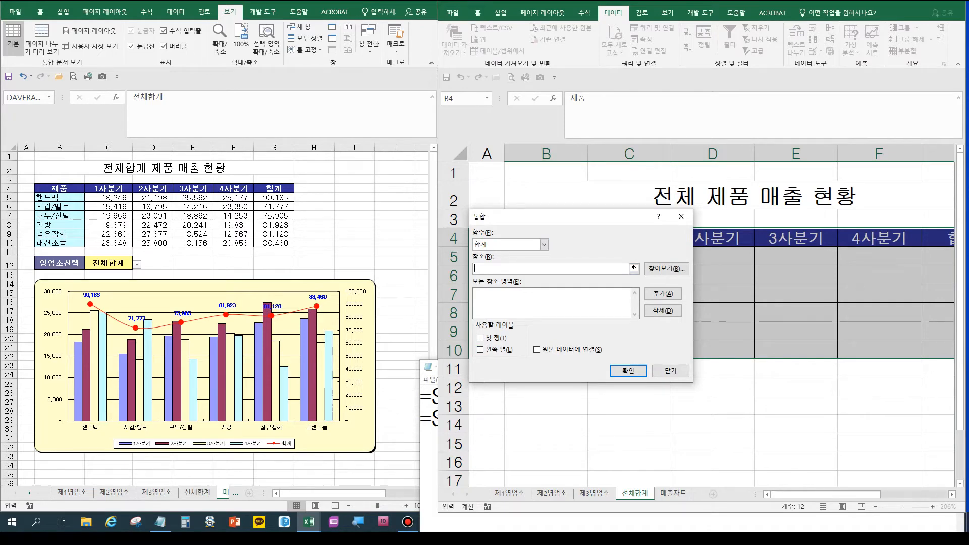
# - Add the 제1영업소 table, range $B$4:$G$10, to the consolidation references
pyautogui.click(509, 493)
pyautogui.moveTo(532, 219); pyautogui.dragTo(549, 374)
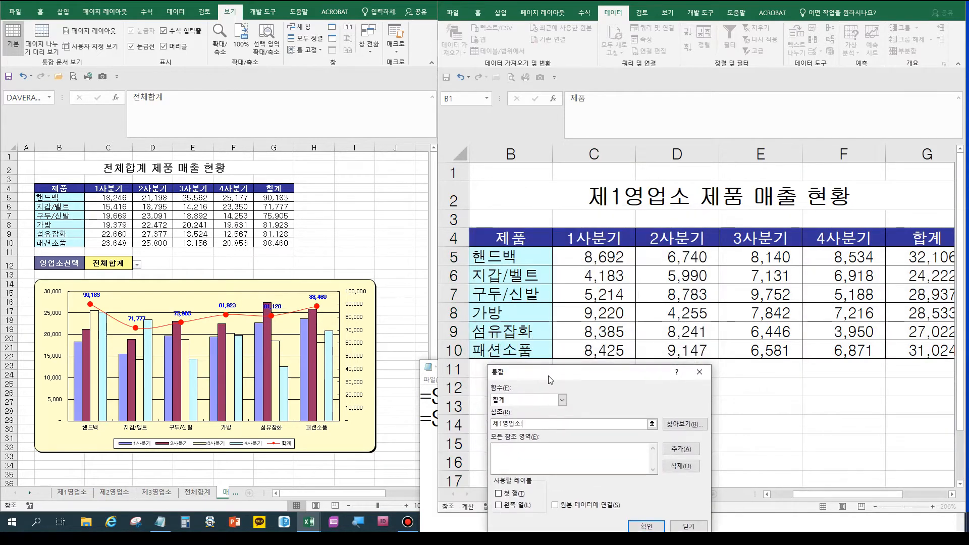
pyautogui.click(511, 238)
pyautogui.moveTo(511, 238); pyautogui.dragTo(884, 318)
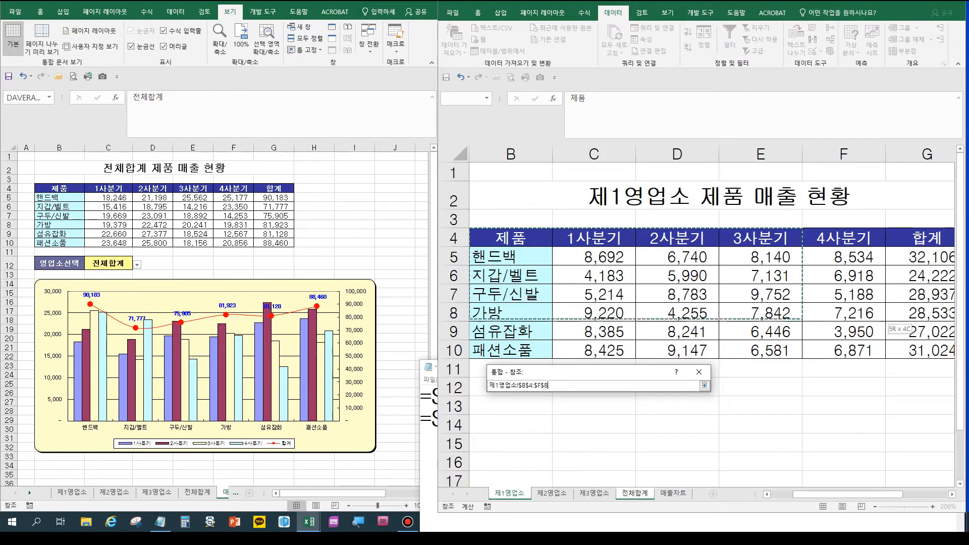
pyautogui.moveTo(946, 354); pyautogui.dragTo(947, 353)
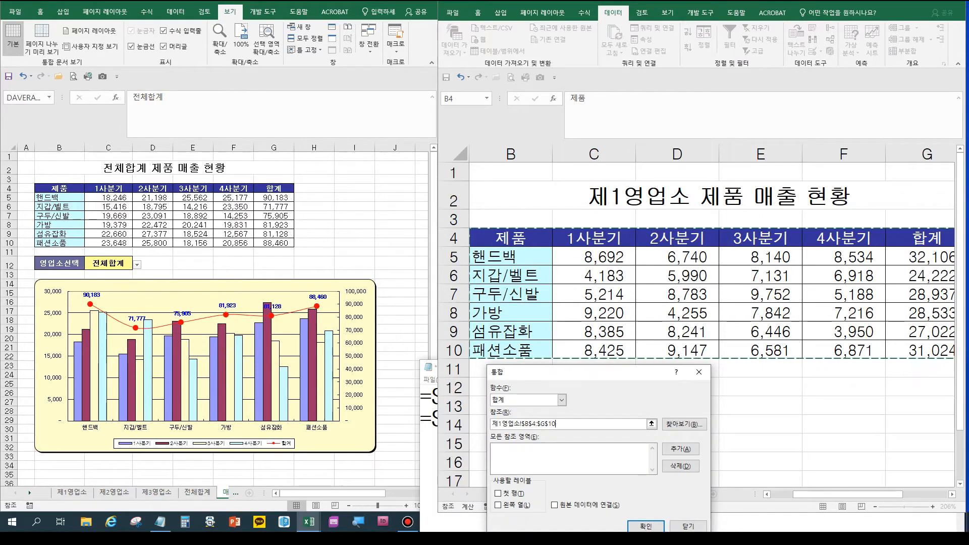
pyautogui.click(680, 449)
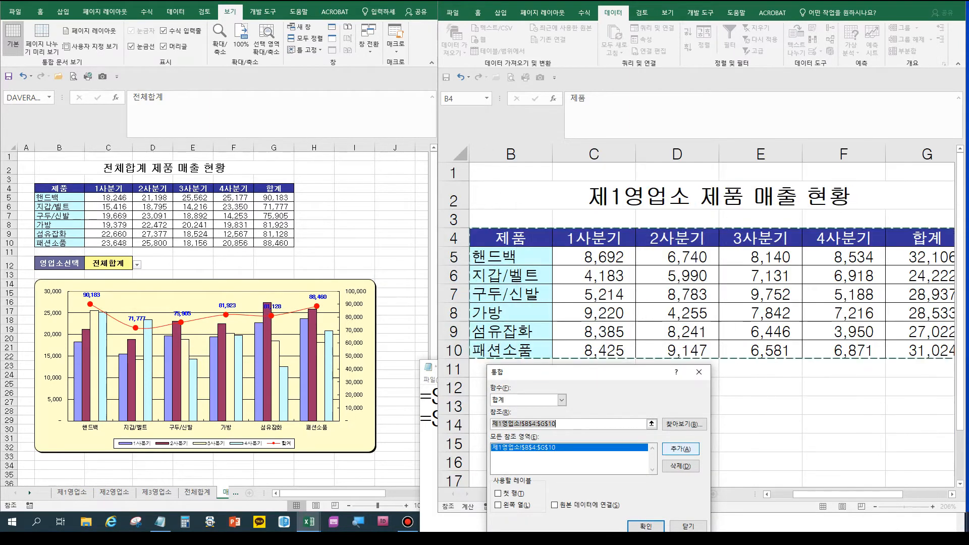
# - Add the $B$4:$G$10 ranges of the 제2영업소 and 제3영업소 sheets to the consolidation references
pyautogui.moveTo(568, 377); pyautogui.dragTo(308, 262)
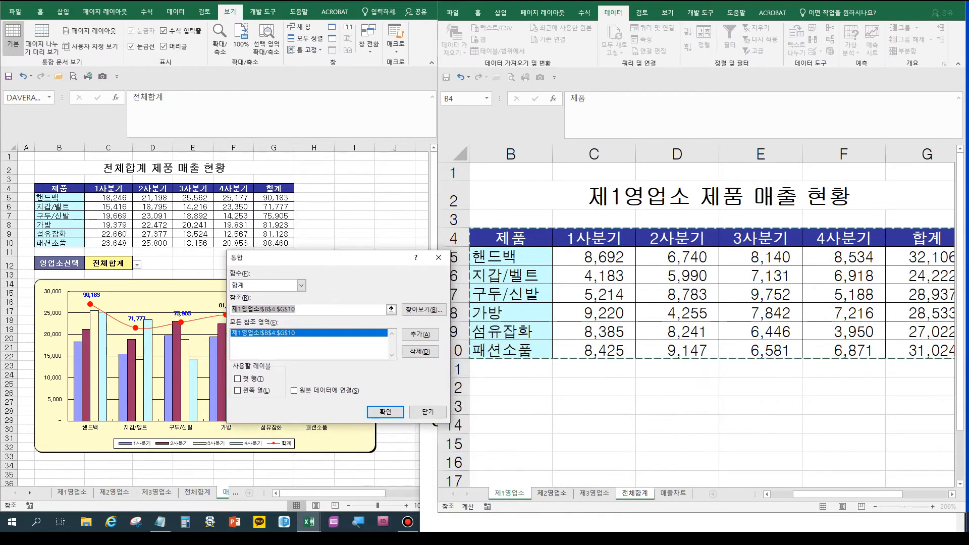
pyautogui.click(552, 493)
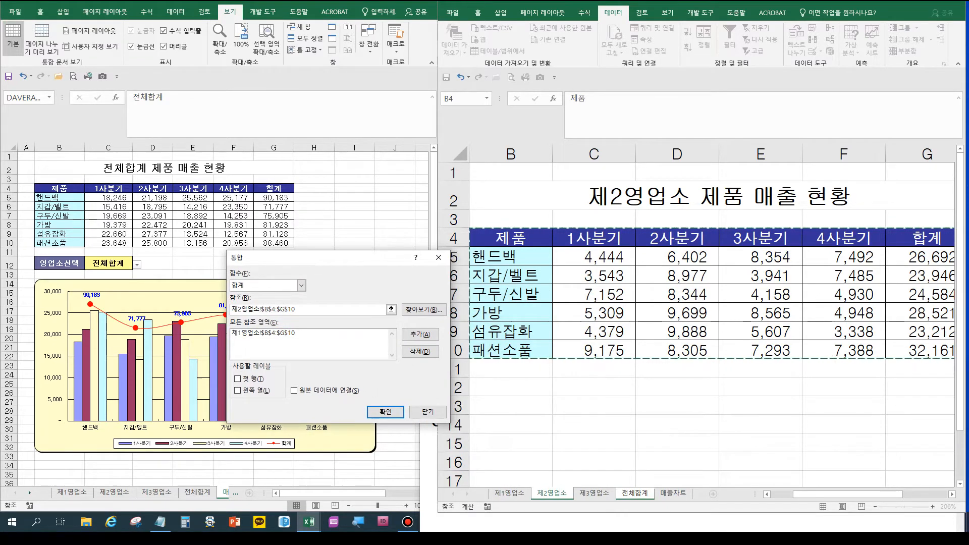
pyautogui.click(420, 334)
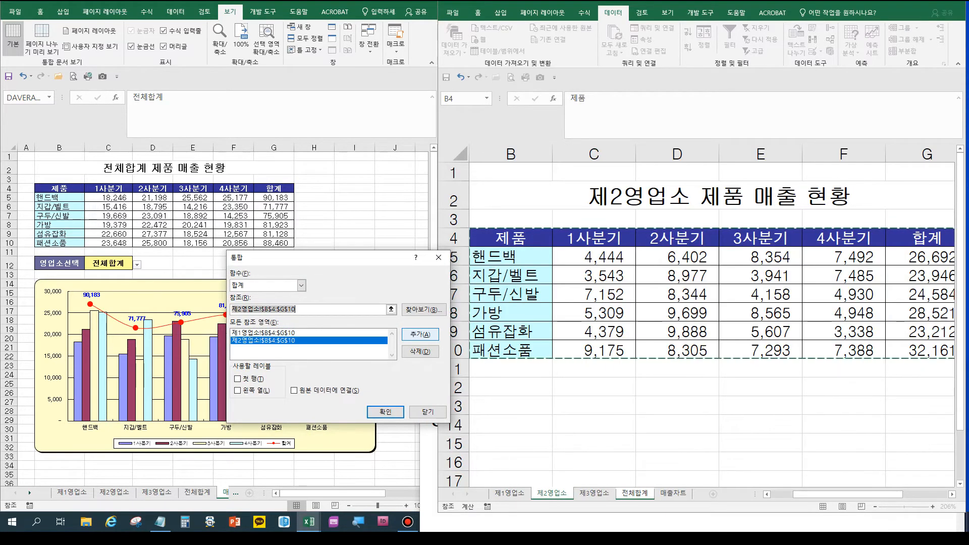
pyautogui.click(594, 494)
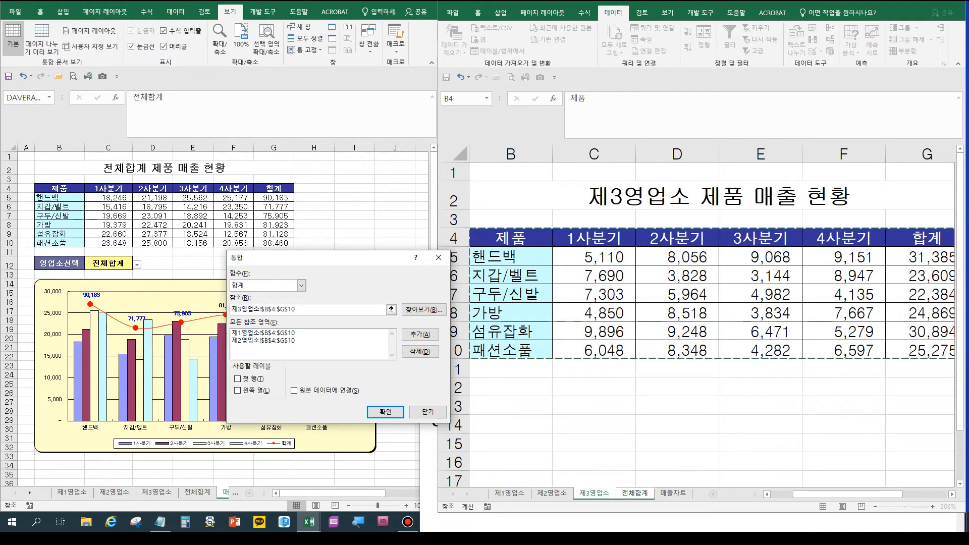
pyautogui.click(420, 334)
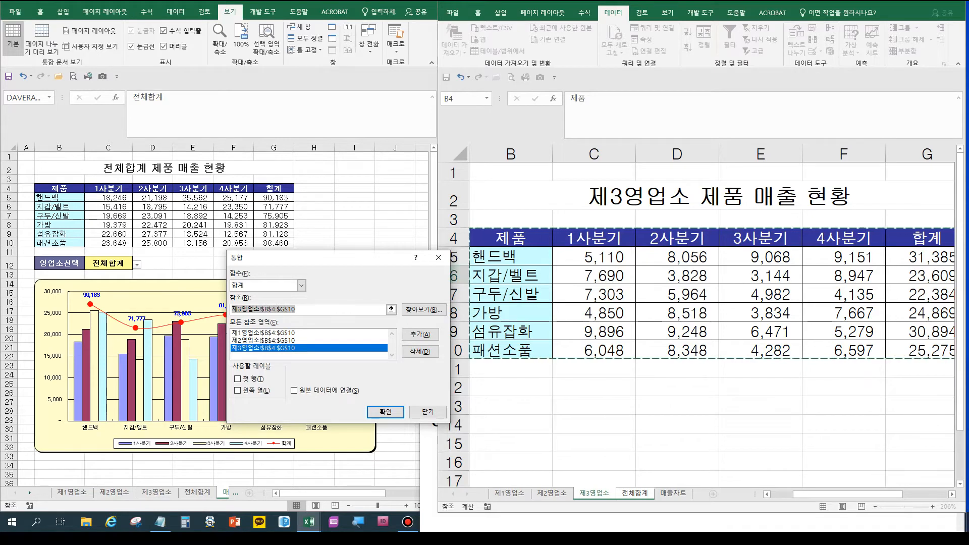
# - Use the first row (첫 행) and left column (왼쪽 열) as labels and run the consolidation
pyautogui.hotkey('alt', 't')
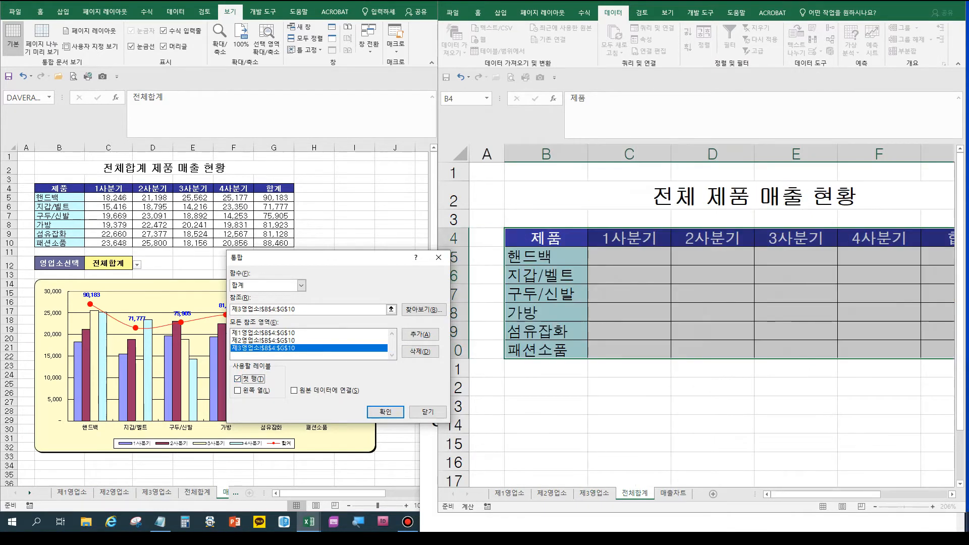
pyautogui.hotkey('alt', 'l')
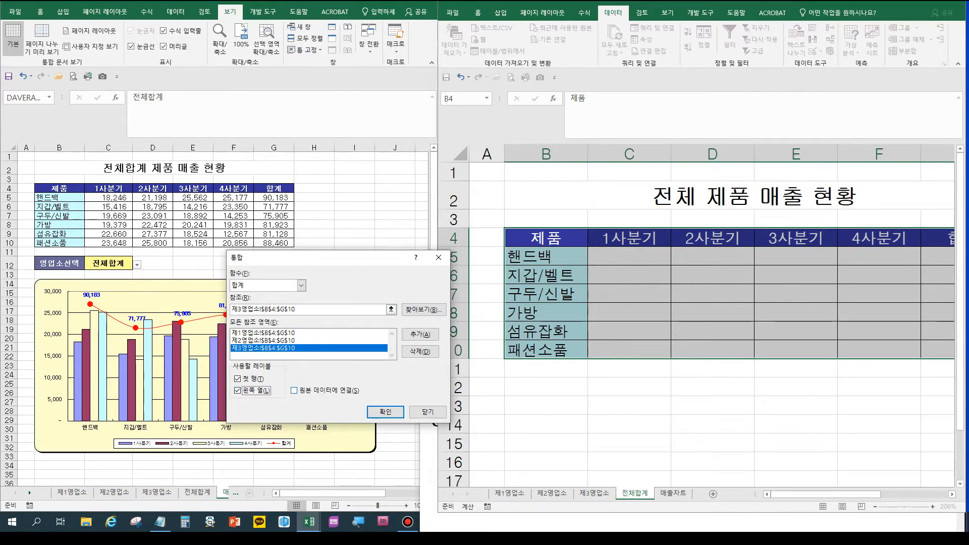
pyautogui.click(385, 411)
pyautogui.press('Up')
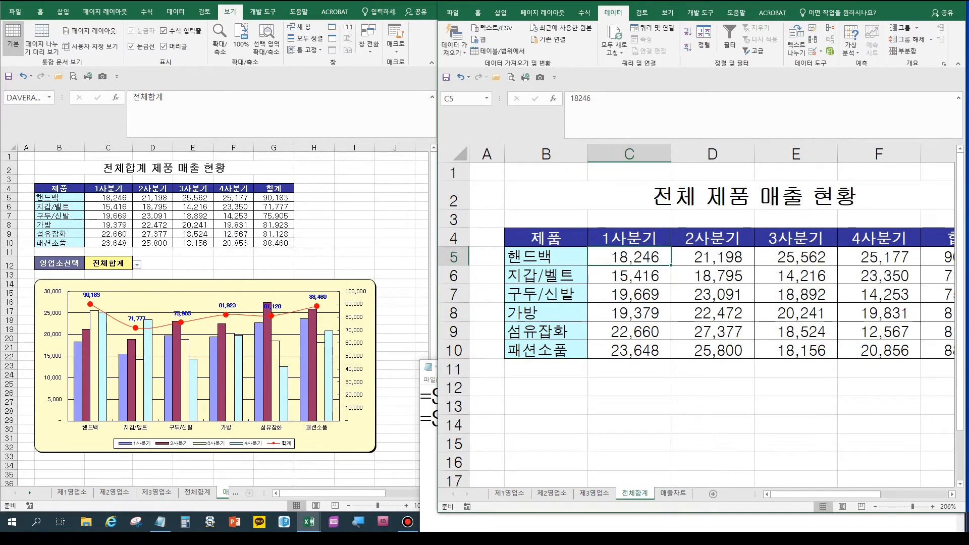
pyautogui.press('Down')
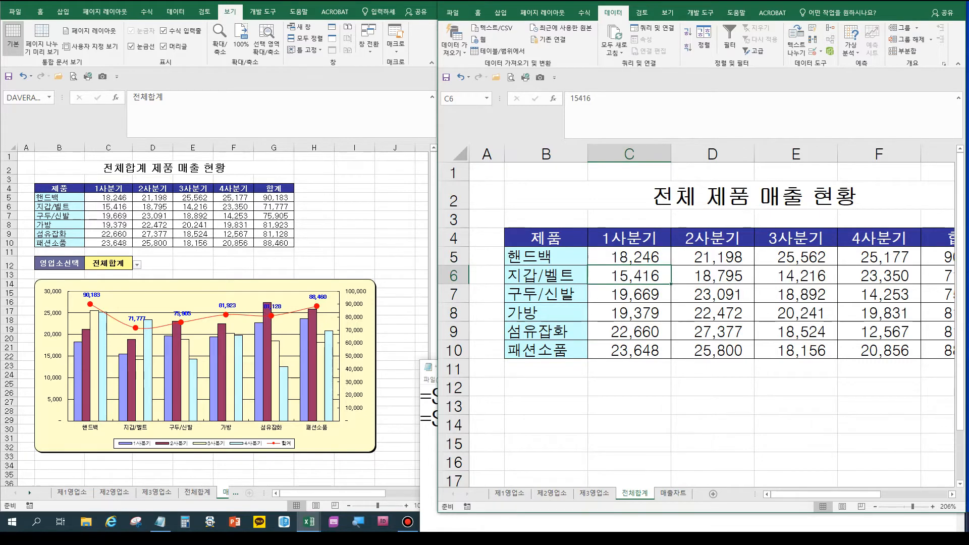
pyautogui.click(630, 257)
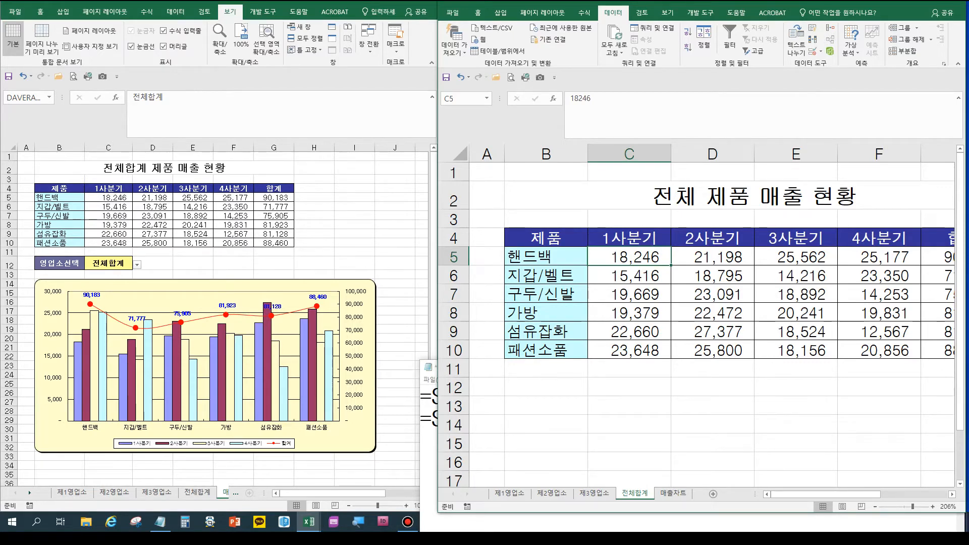
pyautogui.click(546, 313)
pyautogui.click(547, 257)
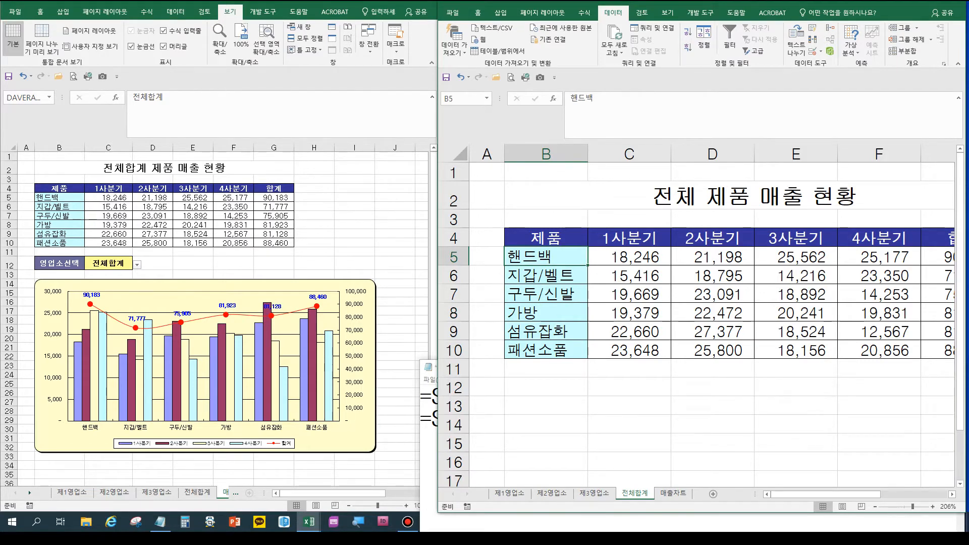
# - Go to the branch selection cell C12 on the 매출차트 sheet
pyautogui.hotkey('ctrl', 'pagedown')
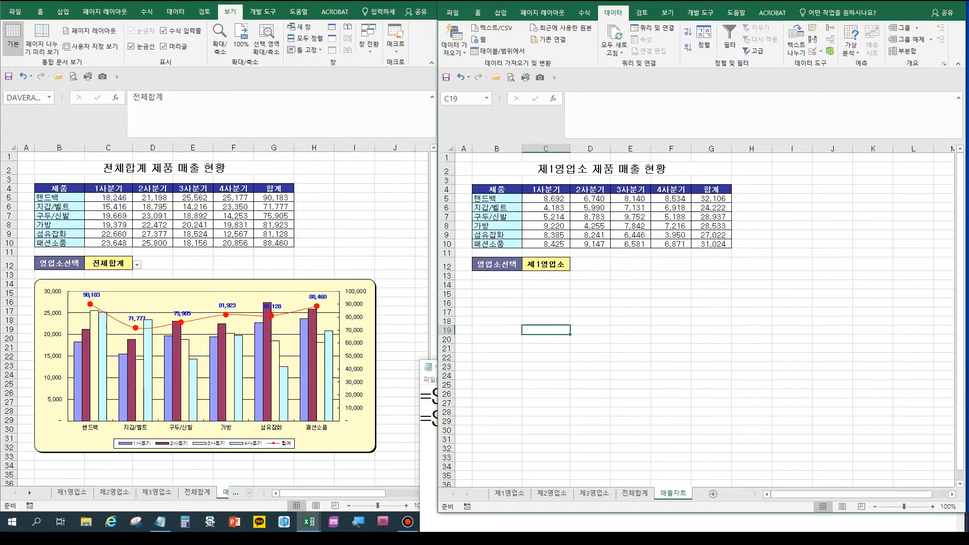
pyautogui.press('Up')
pyautogui.press('Up')
pyautogui.press('Up')
pyautogui.press('Up')
pyautogui.press('Up')
pyautogui.press('Up')
pyautogui.press('Up')
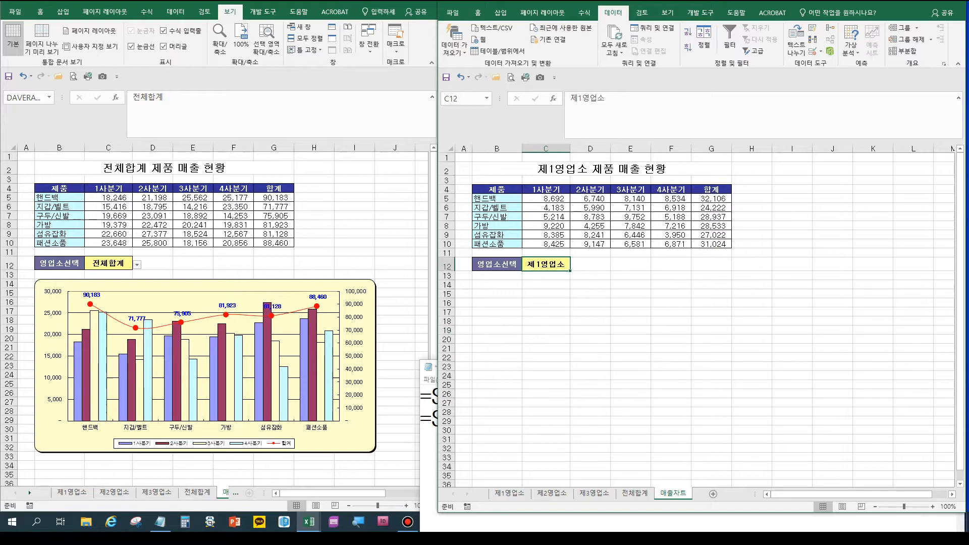
# - Try out the branch selector in C12 of the finished example workbook, ending on 제3영업소, to examine how the table and chart respond
pyautogui.click(137, 264)
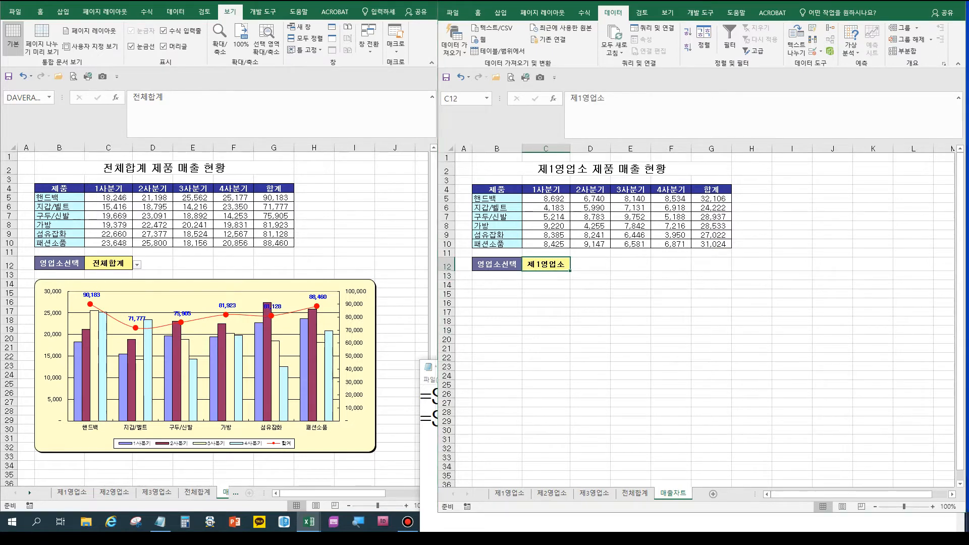
pyautogui.press('Up')
pyautogui.press('Up')
pyautogui.press('Return')
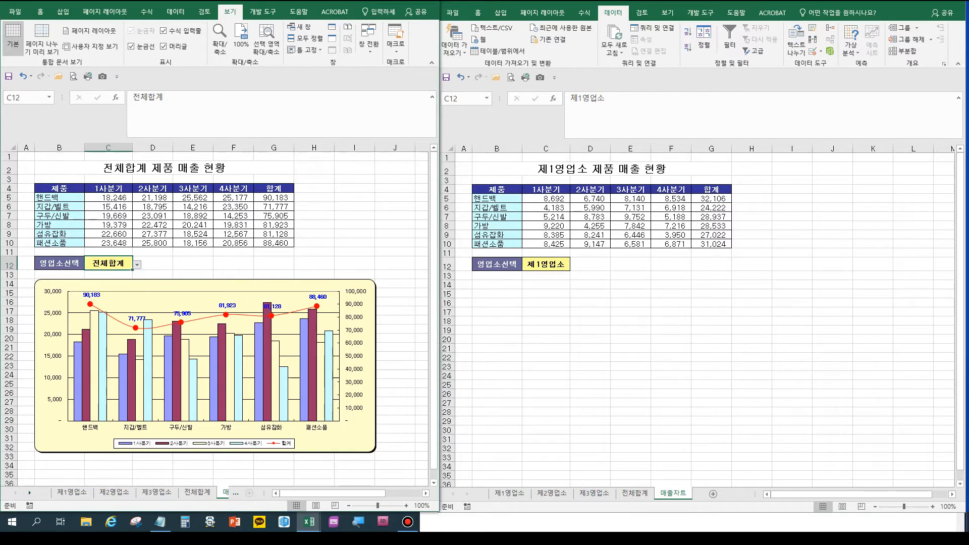
pyautogui.hotkey('alt', 'Down')
pyautogui.press('Down')
pyautogui.press('Return')
pyautogui.hotkey('alt', 'Down')
pyautogui.press('Down')
pyautogui.press('Return')
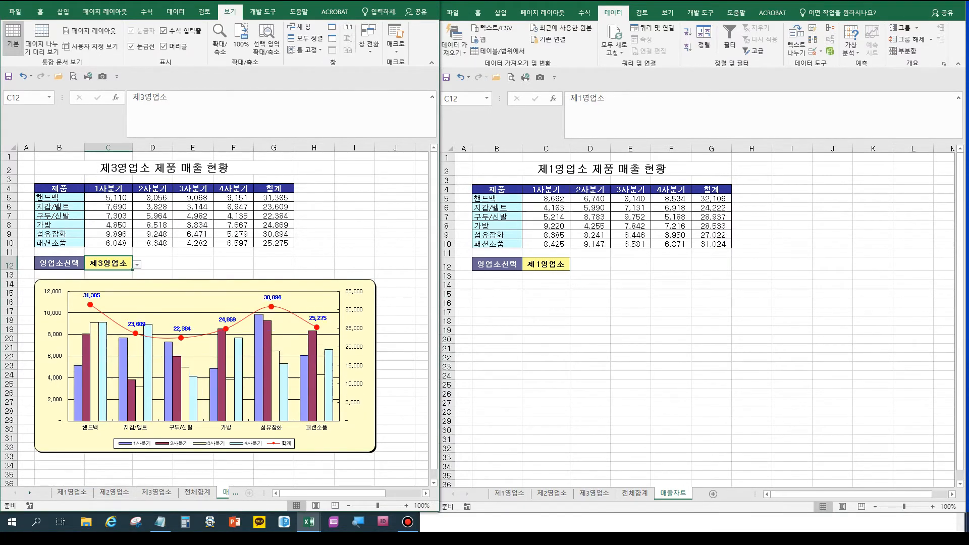
pyautogui.click(546, 264)
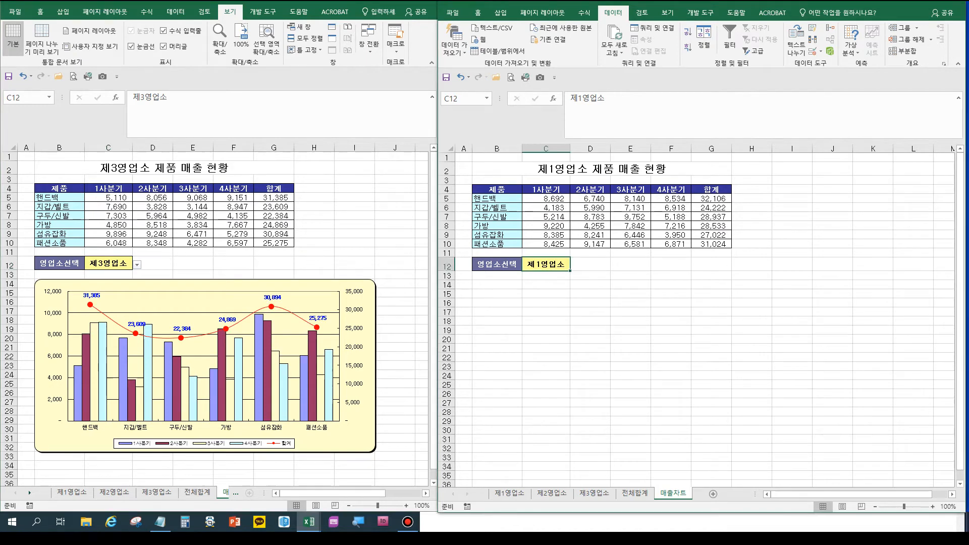
pyautogui.click(543, 265)
pyautogui.click(546, 367)
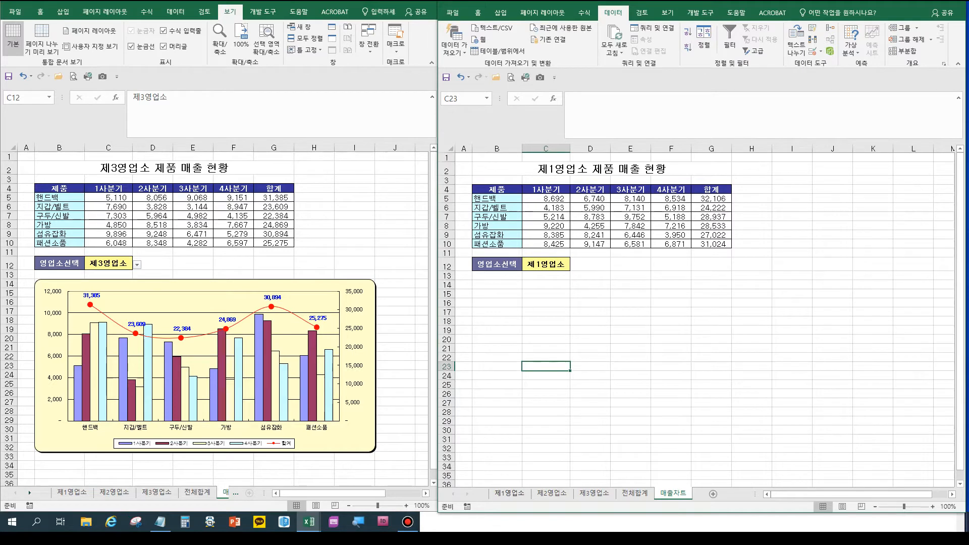
# - Go to the named range 제1영업소 in the finished example workbook to examine which cells it covers
pyautogui.click(274, 263)
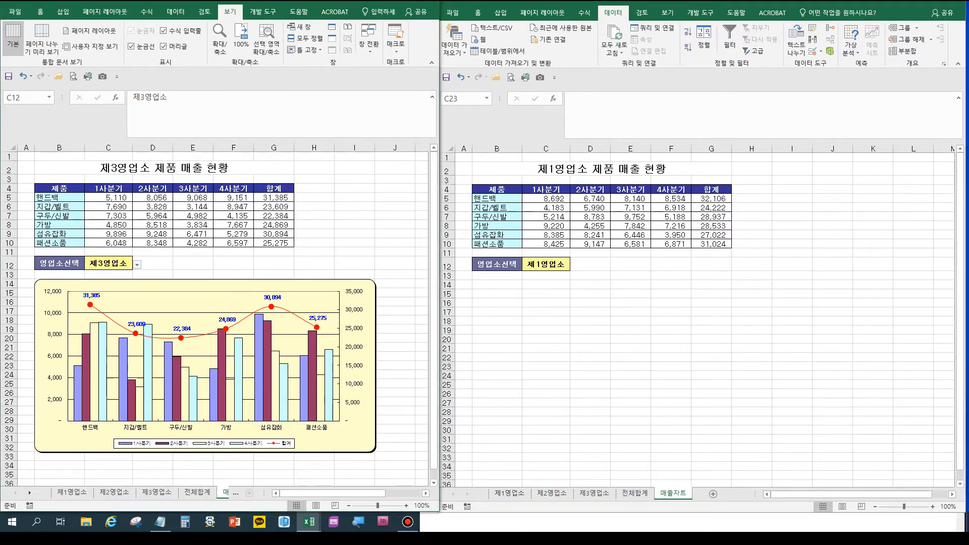
pyautogui.press('F5')
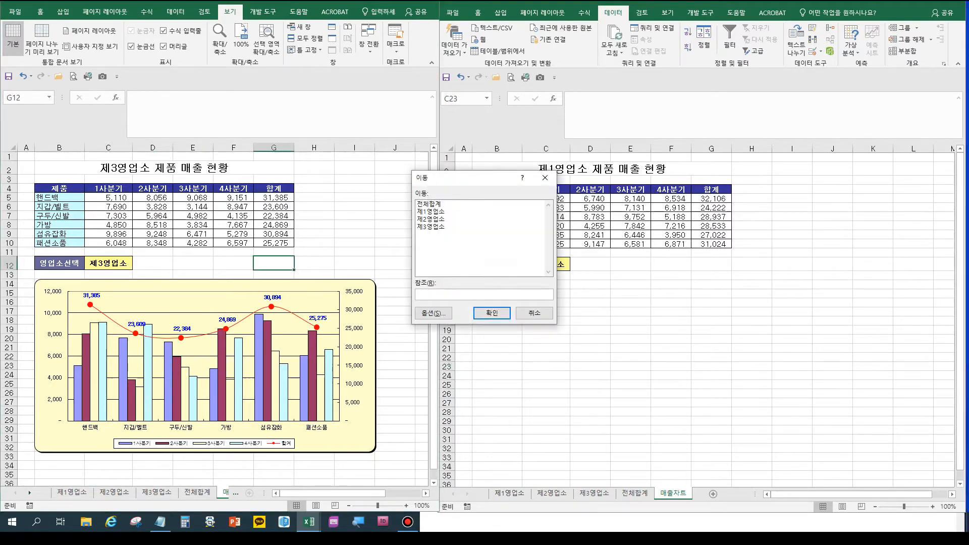
pyautogui.click(431, 212)
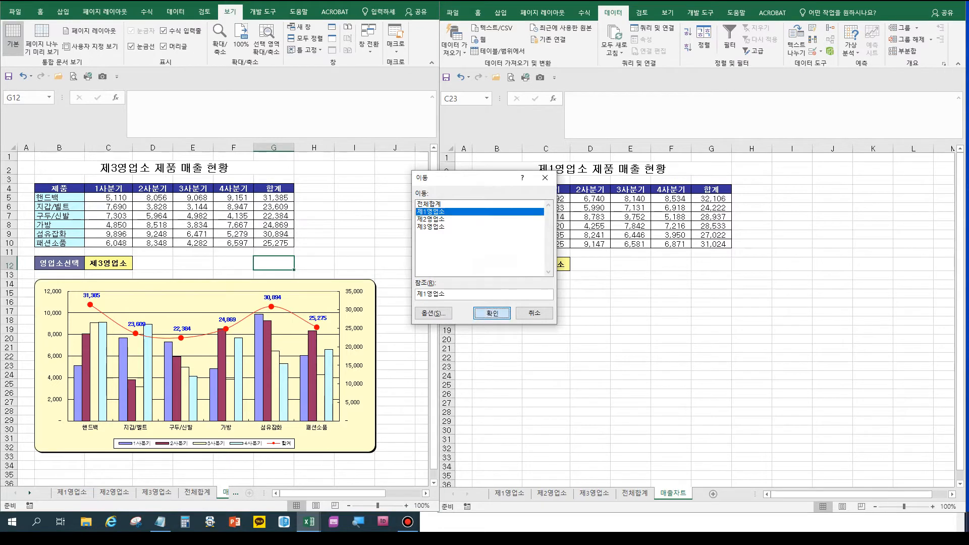
pyautogui.click(491, 314)
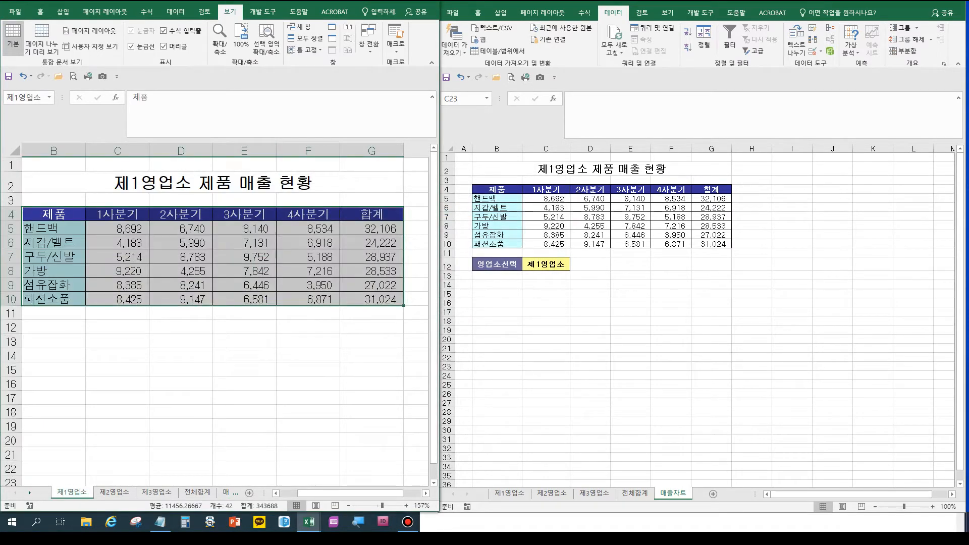
pyautogui.hotkey('ctrl', 'q')
pyautogui.click(181, 356)
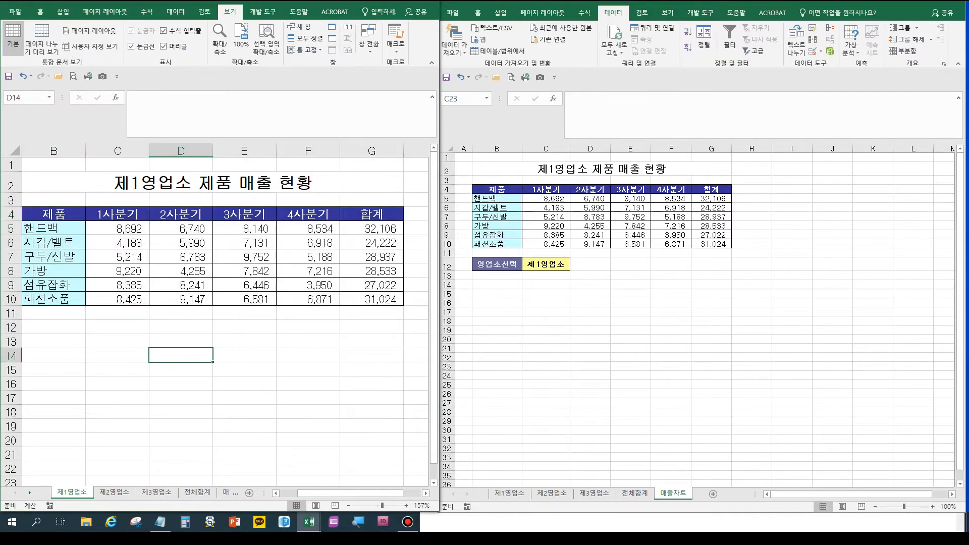
# - Select the example workbook's 제2영업소 table to check its range name, and move on to its 제3영업소 sheet
pyautogui.hotkey('ctrl', 'pagedown')
pyautogui.click(180, 384)
pyautogui.moveTo(54, 215); pyautogui.dragTo(371, 299)
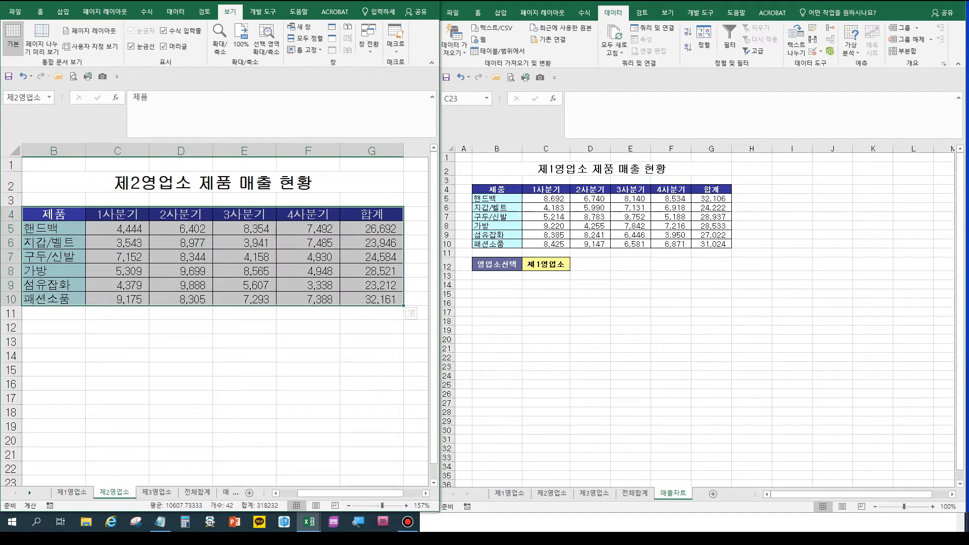
pyautogui.press('ctrl')
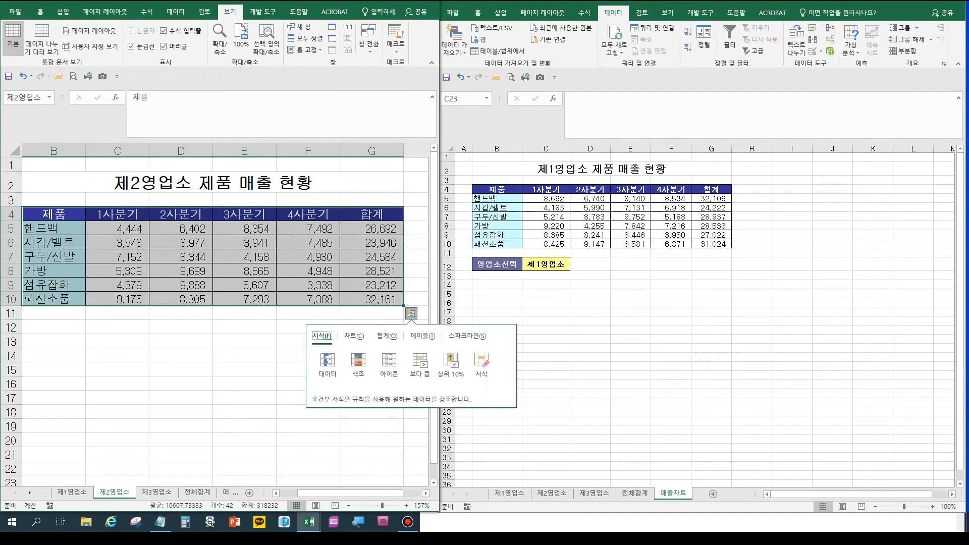
pyautogui.click(117, 342)
pyautogui.hotkey('ctrl', 'pagedown')
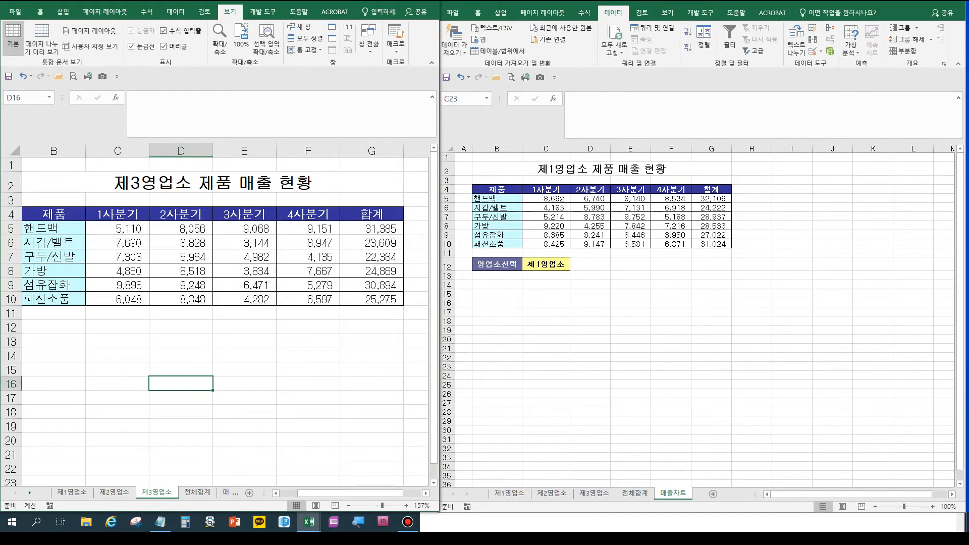
# - In the practice workbook, name the table B4:G10 on the 제1영업소 sheet 제1영업소
pyautogui.click(546, 366)
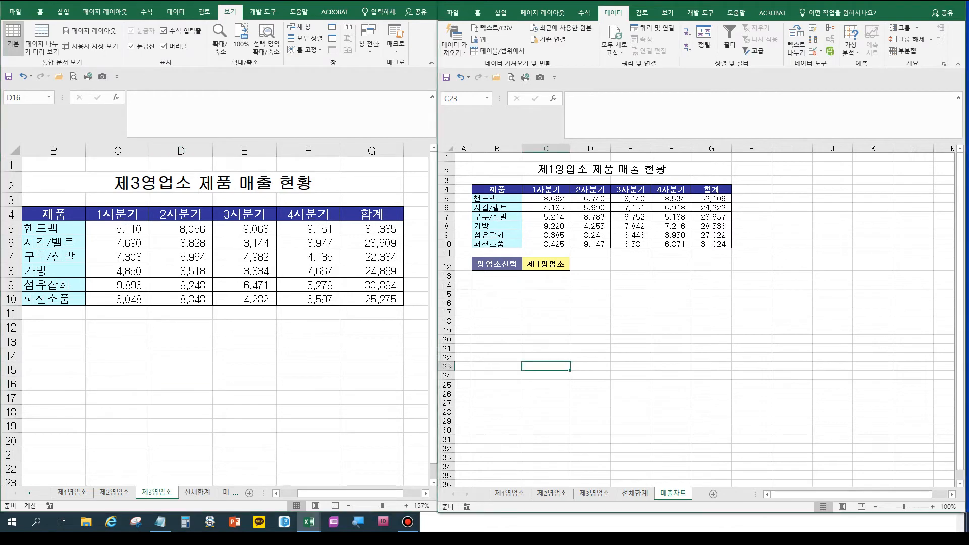
pyautogui.click(509, 493)
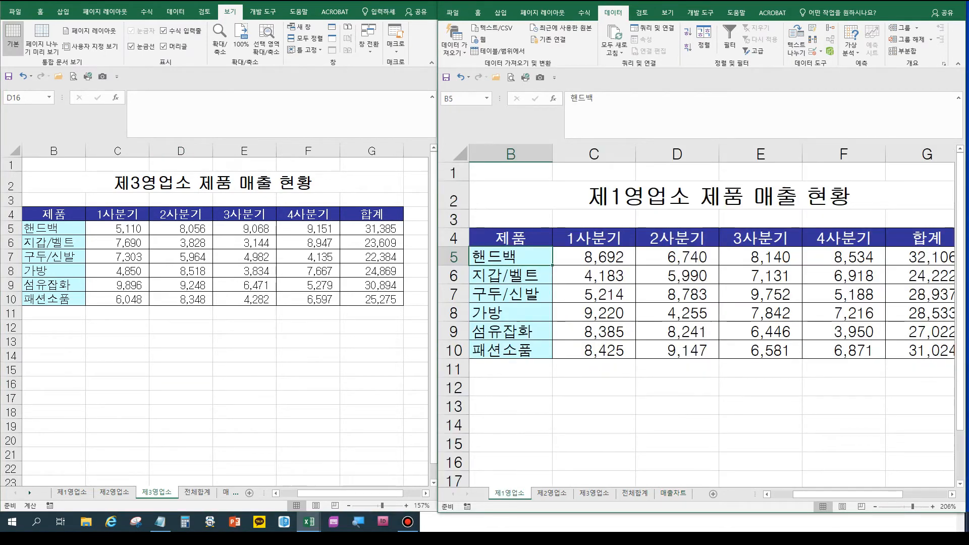
pyautogui.click(511, 238)
pyautogui.hotkey('ctrl', 'a')
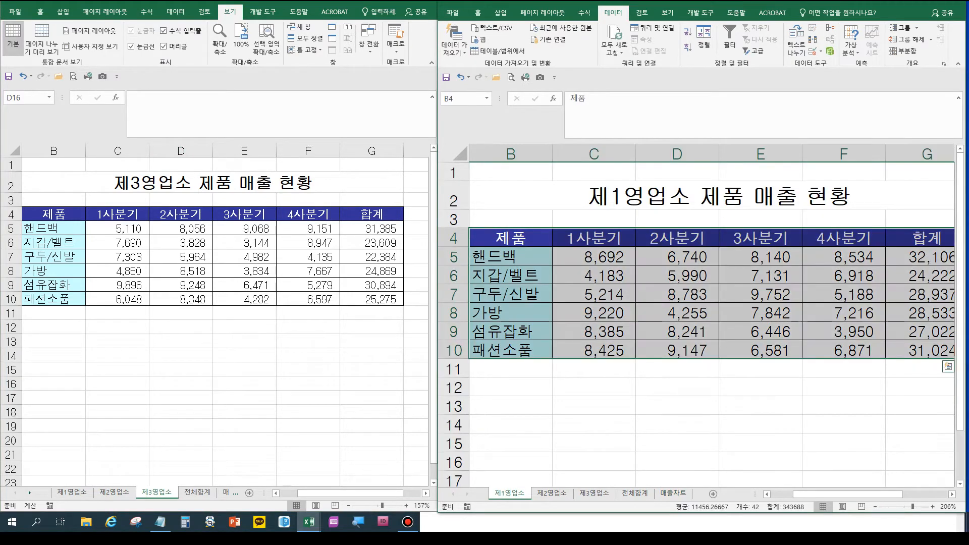
pyautogui.click(461, 98)
pyautogui.write('제1영어')
pyautogui.write('업소')
pyautogui.press('Return')
# - Give the table B4:G10 on the 제2영업소 sheet the range name 제2영업소
pyautogui.hotkey('ctrl', 'pagedown')
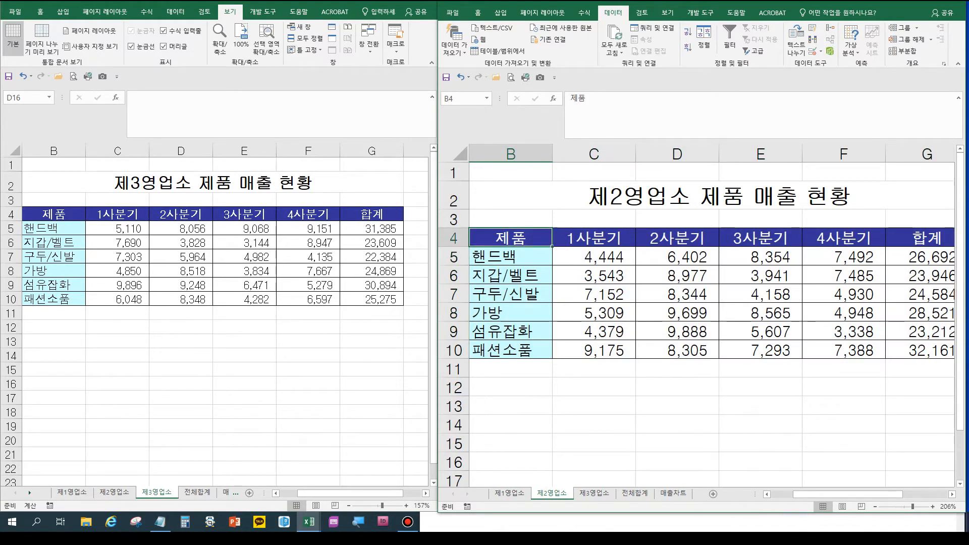
pyautogui.hotkey('ctrl', 'a')
pyautogui.click(465, 98)
pyautogui.write('제2영')
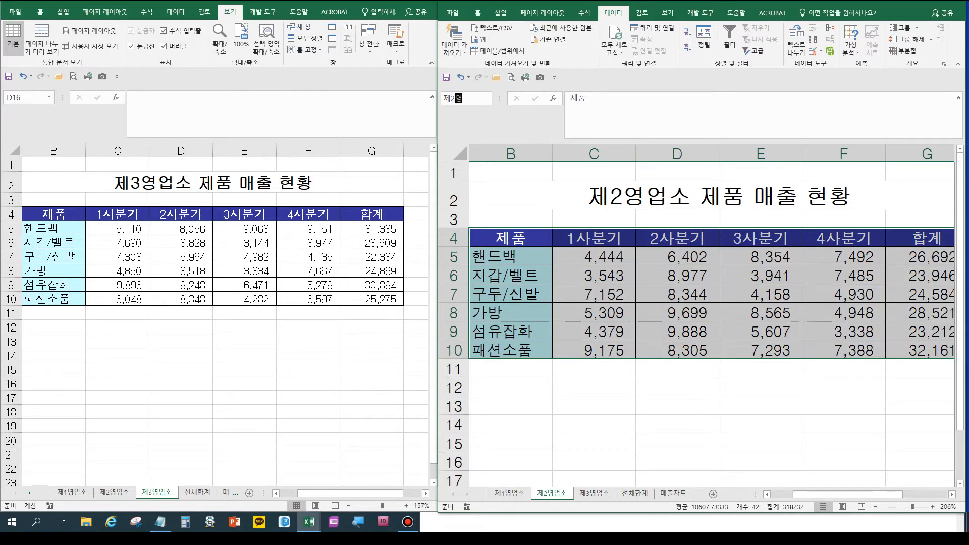
pyautogui.write('ㅇ업소')
pyautogui.press('Return')
# - Give the table B4:G10 on the 제3영업소 sheet the range name 제3영업소
pyautogui.hotkey('ctrl', 'pagedown')
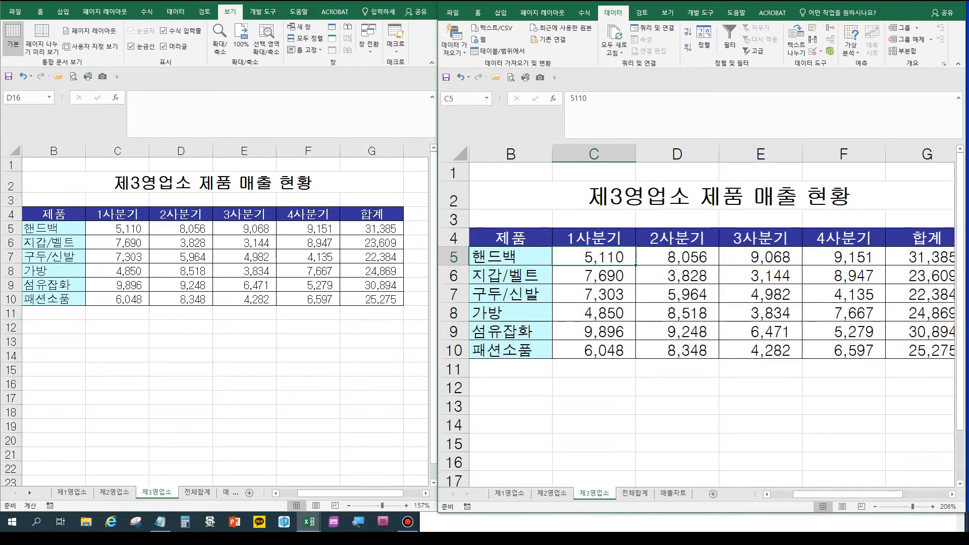
pyautogui.click(511, 238)
pyautogui.hotkey('ctrl', 'a')
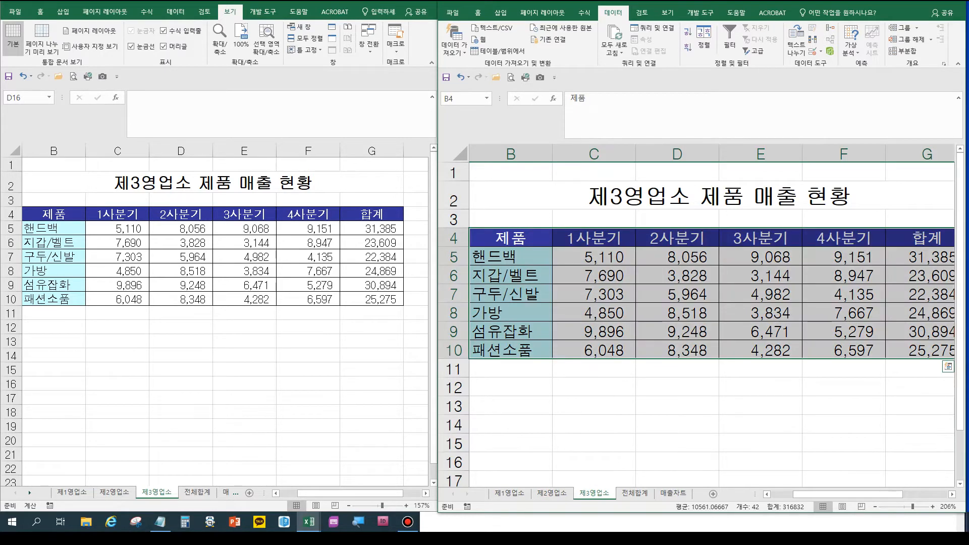
pyautogui.click(464, 99)
pyautogui.write('제3영업소')
pyautogui.press('Return')
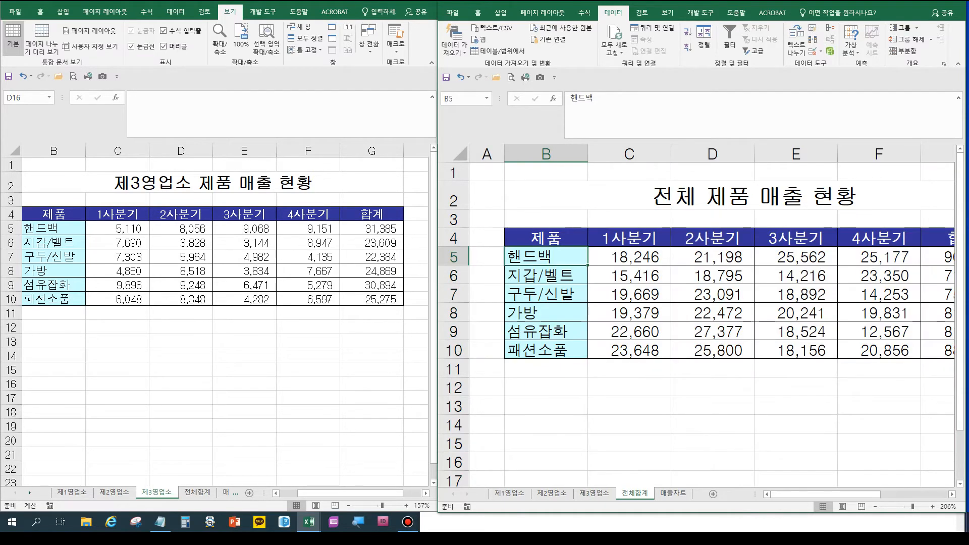
# - Give the table B4:G10 on the 전체합계 sheet the range name 전체합계
pyautogui.click(546, 237)
pyautogui.hotkey('ctrl', 'a')
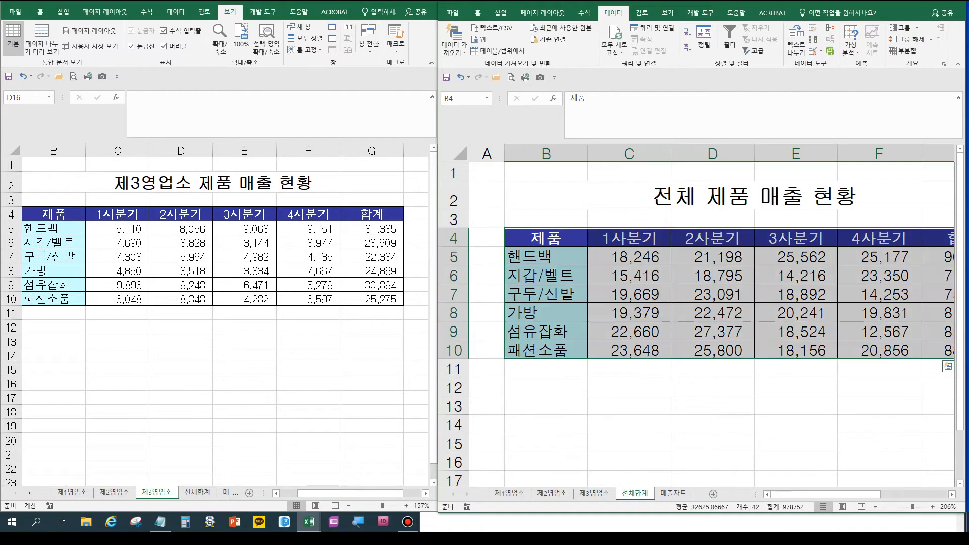
pyautogui.click(462, 98)
pyautogui.write('전체합계')
pyautogui.press('Return')
# - Add list (목록) data validation to C12 on the 매출차트 sheet with the source 제1영업소,제2영업소,제3영업소,전체합계
pyautogui.hotkey('ctrl', 'pagedown')
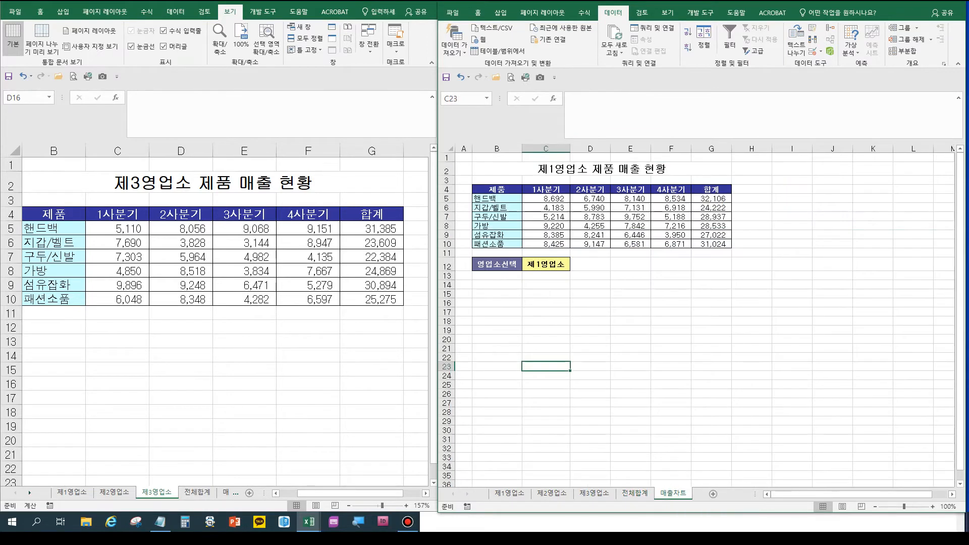
pyautogui.hotkey('ctrl', 'Up')
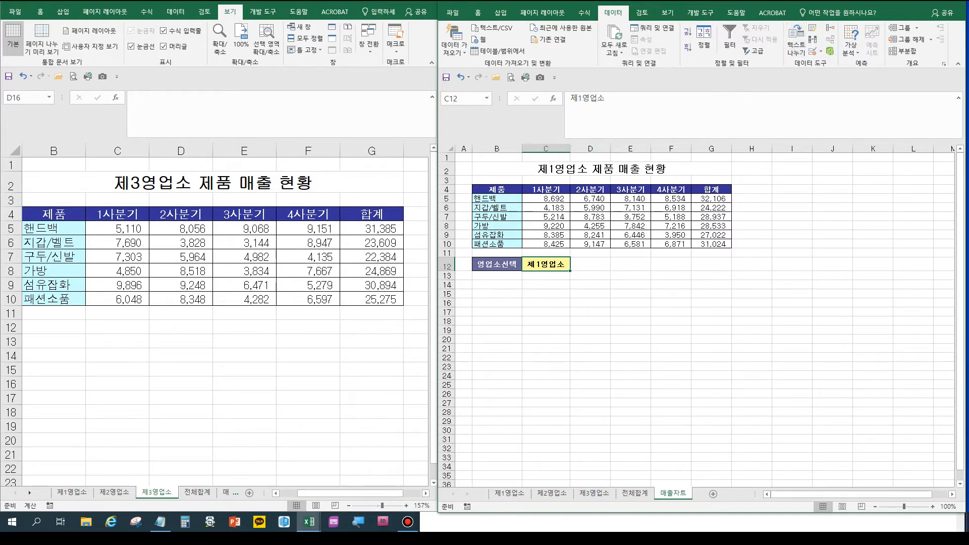
pyautogui.click(821, 51)
pyautogui.click(854, 64)
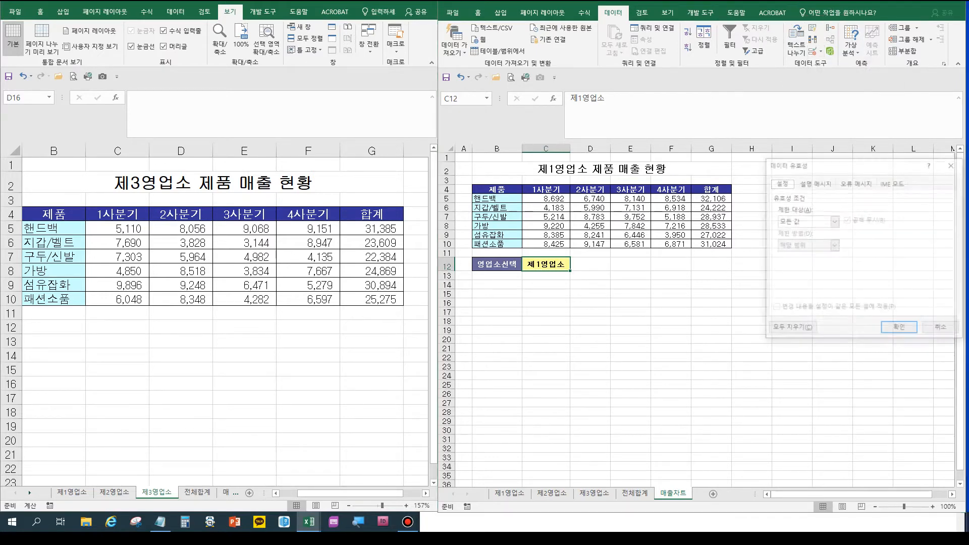
pyautogui.click(834, 221)
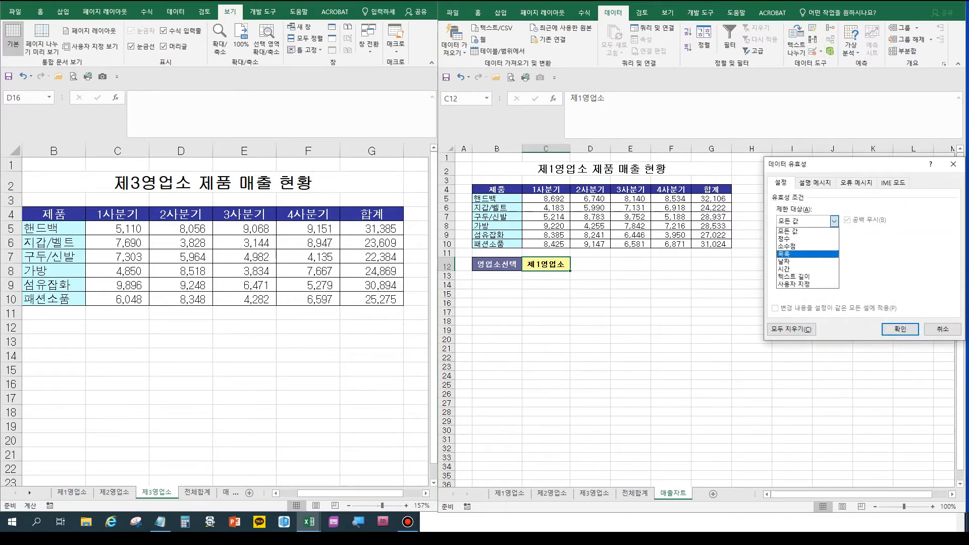
pyautogui.click(797, 254)
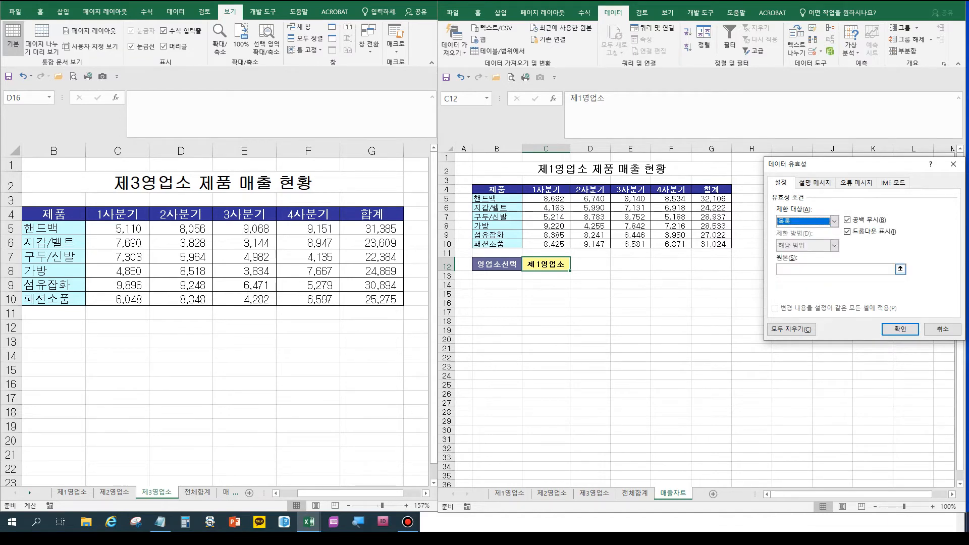
pyautogui.click(836, 270)
pyautogui.write('제')
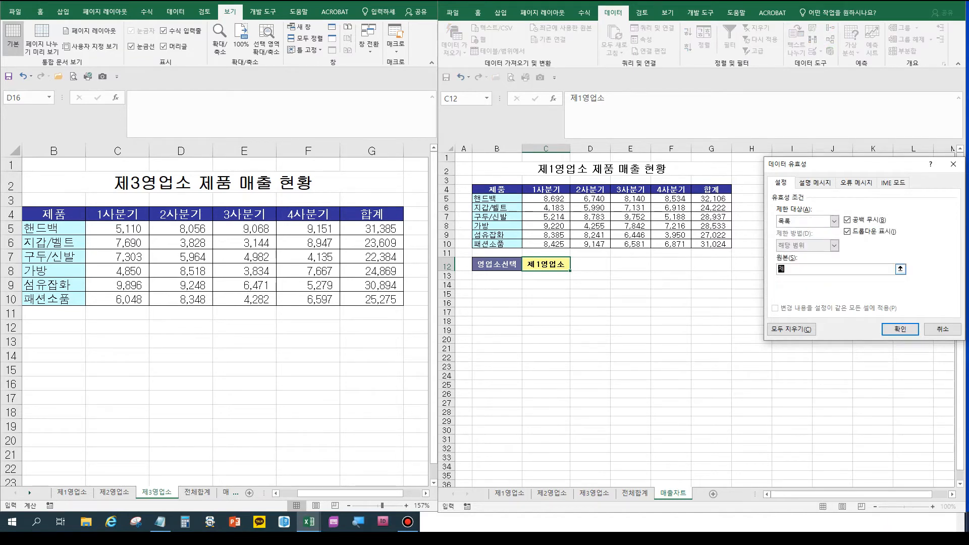
pyautogui.write('1영업소,제2영업소,제3영업소,전체합계')
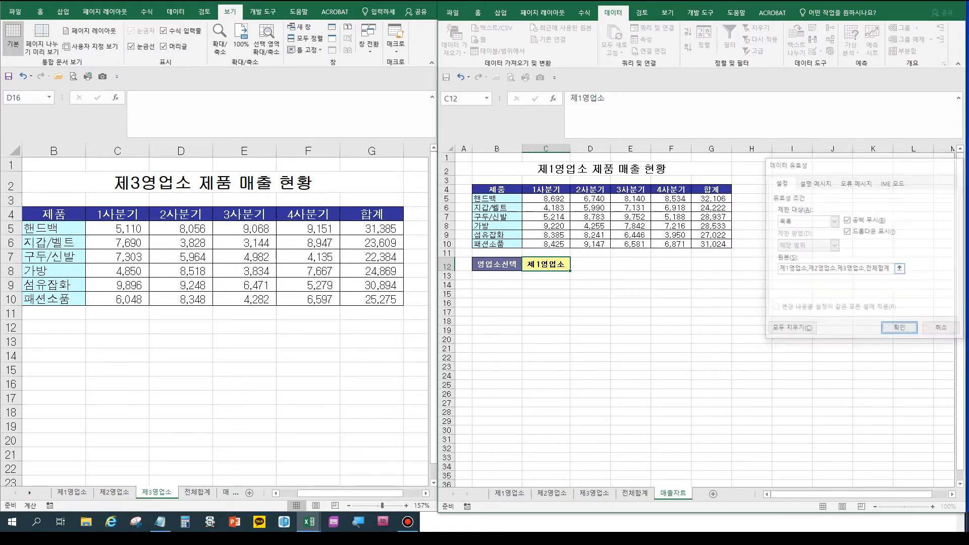
pyautogui.press('Return')
# - Test the C12 branch list by choosing 제2영업소, 제3영업소 and 전체합계 in turn, and set it back to 제1영업소
pyautogui.hotkey('alt', 'Down')
pyautogui.press('Down')
pyautogui.press('Return')
pyautogui.hotkey('alt', 'Down')
pyautogui.press('Down')
pyautogui.press('Return')
pyautogui.hotkey('alt', 'Down')
pyautogui.press('Down')
pyautogui.press('Return')
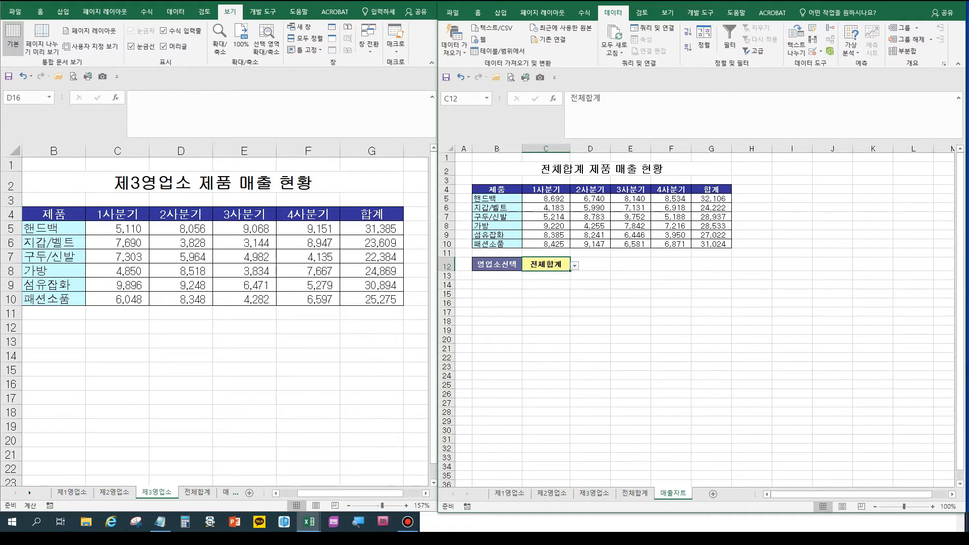
pyautogui.hotkey('alt', 'Down')
pyautogui.click(549, 275)
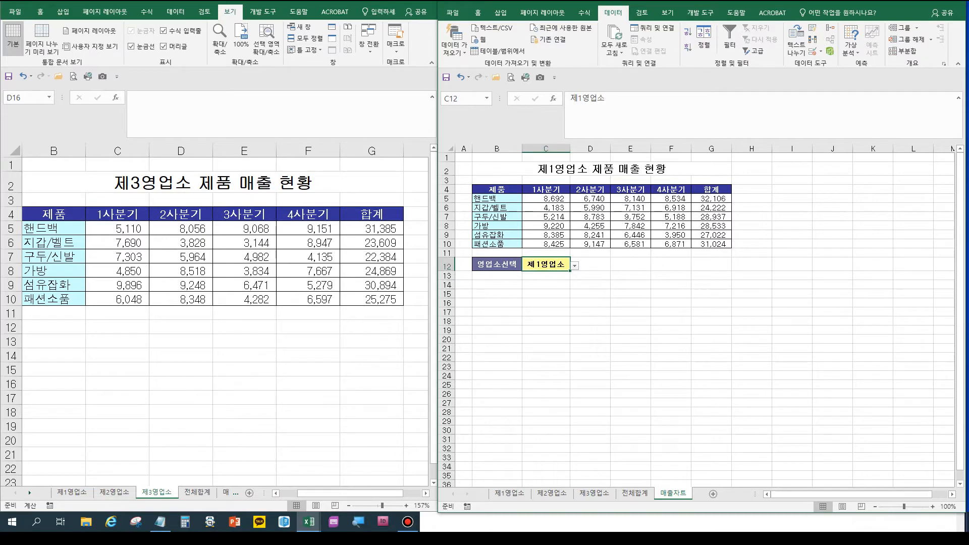
# - Choose 제2영업소 in C12 and show the 매출차트 sheet in the finished reference workbook
pyautogui.click(574, 265)
pyautogui.click(549, 283)
pyautogui.click(602, 169)
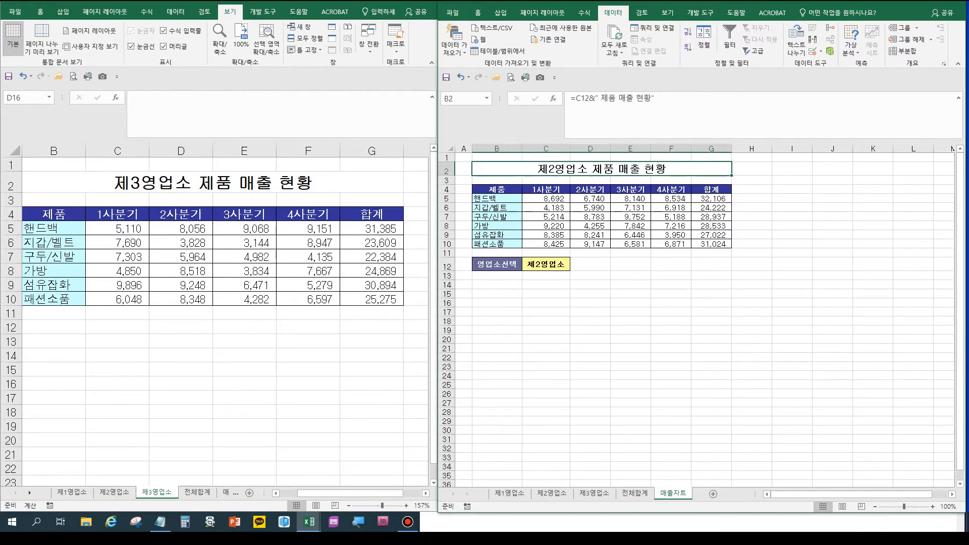
pyautogui.click(226, 493)
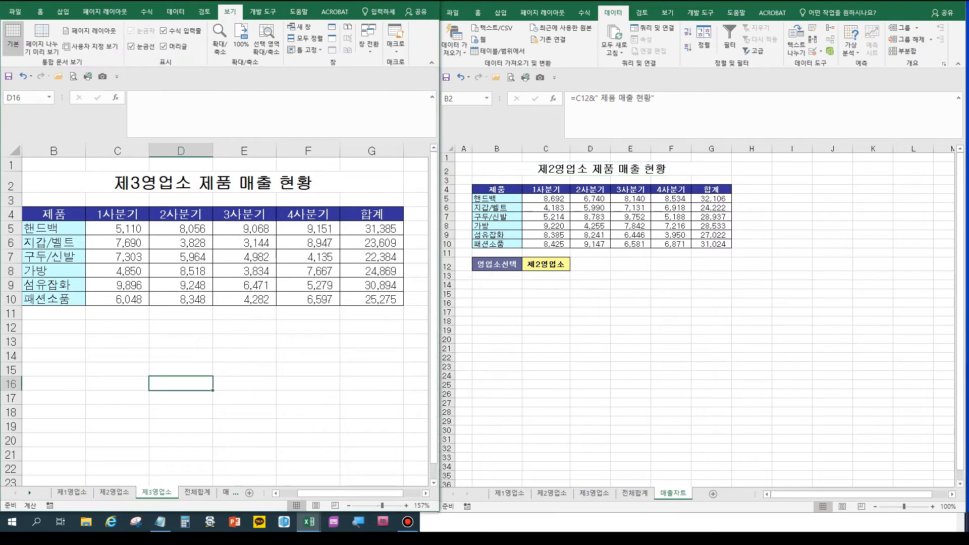
pyautogui.click(226, 493)
# - Copy the title formula =C12&" 제품 매출 현황" from B2 into the Notepad notes, one blank line below the SUM formulas
pyautogui.click(602, 170)
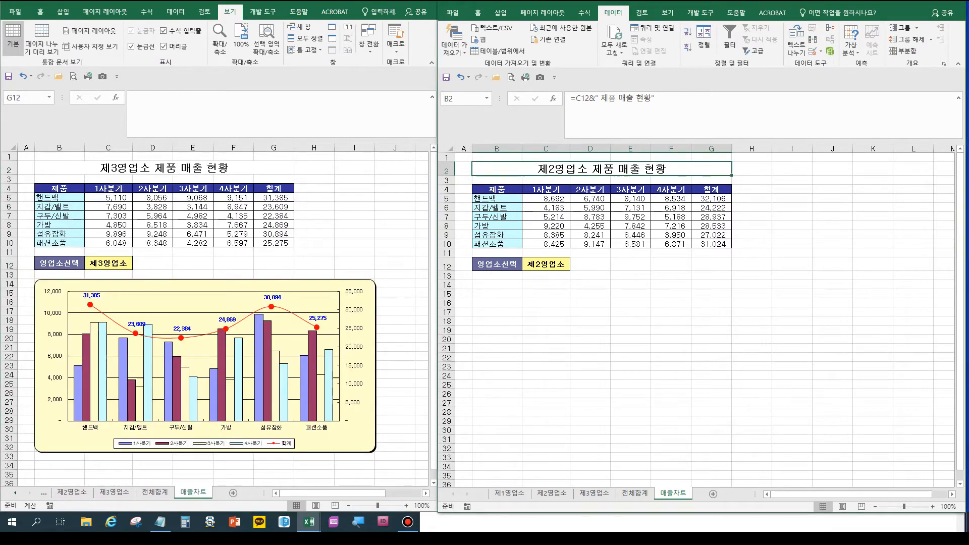
pyautogui.moveTo(656, 99); pyautogui.dragTo(569, 99)
pyautogui.hotkey('ctrl', 'c')
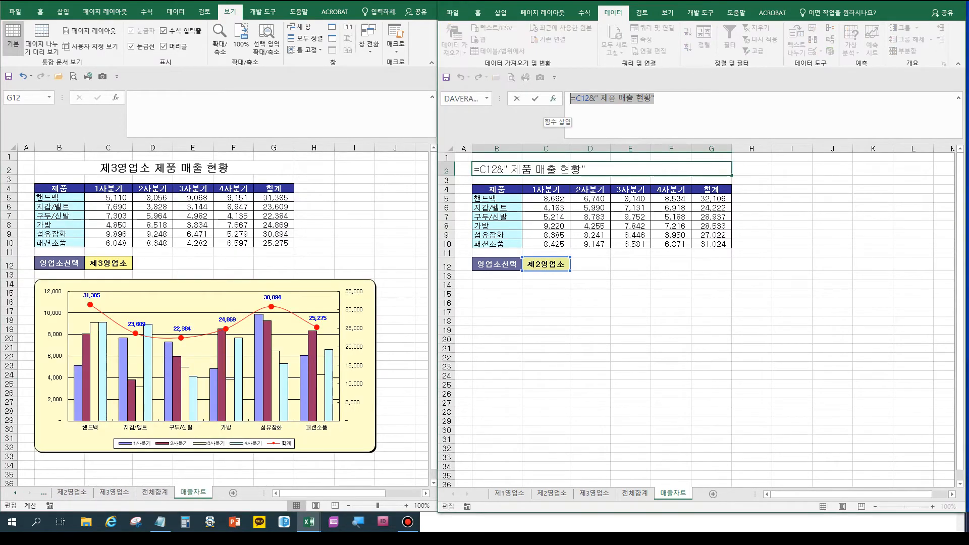
pyautogui.click(161, 521)
pyautogui.click(558, 419)
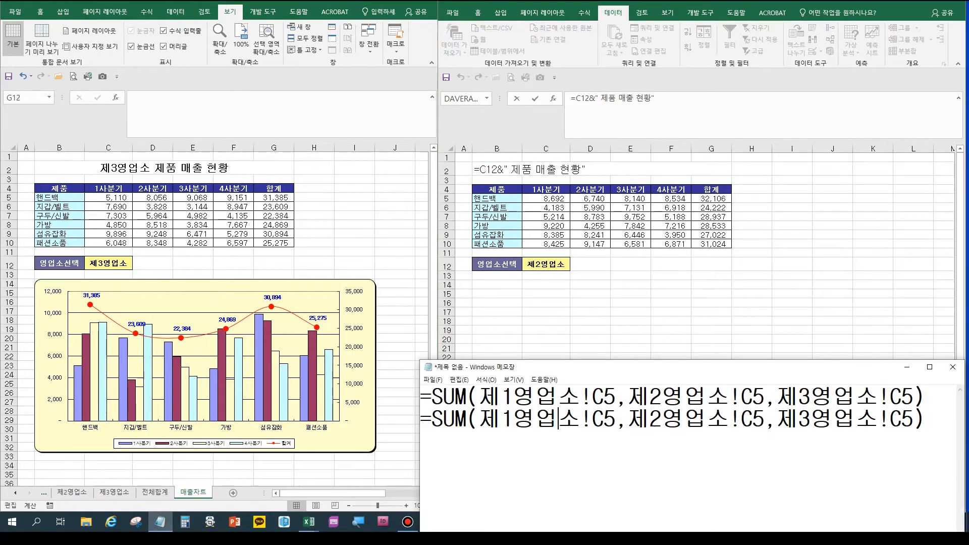
pyautogui.press('End')
pyautogui.press('Return')
pyautogui.press('Return')
pyautogui.hotkey('ctrl', 'v')
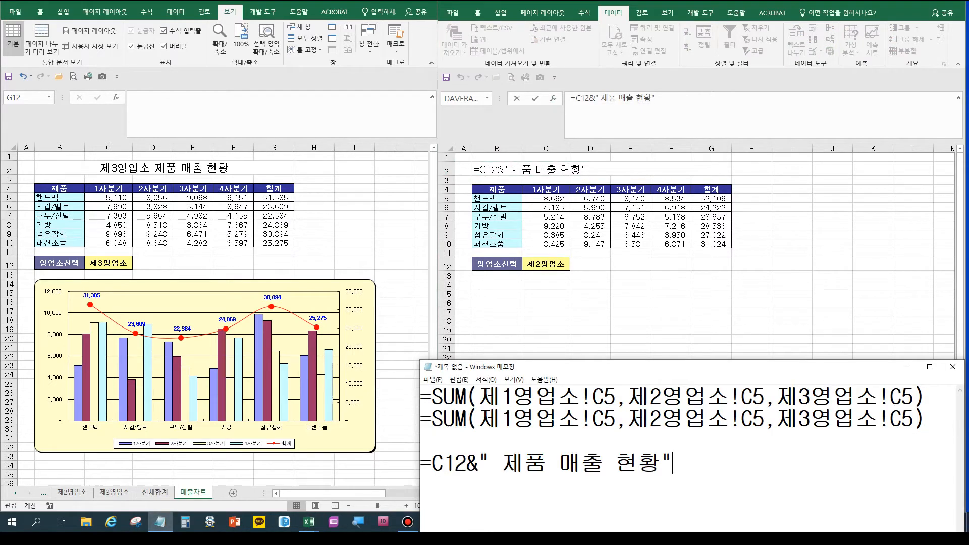
# - Shorten the second SUM formula in the notes to =SUM(제1영업소:제3영업소!C5)
pyautogui.click(581, 463)
pyautogui.click(455, 463)
pyautogui.press('ctrl')
pyautogui.click(512, 419)
pyautogui.click(558, 419)
pyautogui.click(580, 419)
pyautogui.press('Delete')
pyautogui.press('Delete')
pyautogui.press('Delete')
pyautogui.press('Delete')
pyautogui.press('Delete')
pyautogui.press('Delete')
pyautogui.press('Delete')
pyautogui.press('Delete')
pyautogui.press('Delete')
pyautogui.press('Delete')
pyautogui.press('Delete')
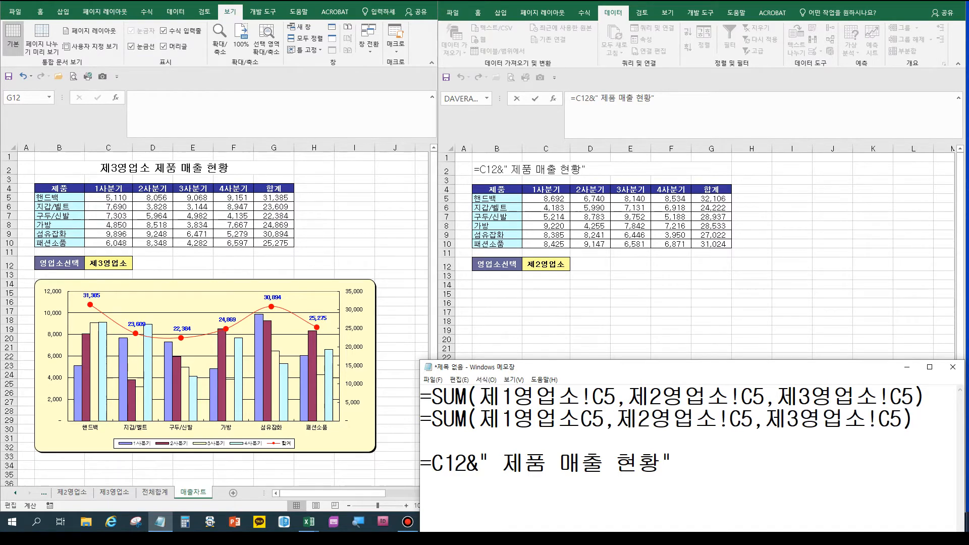
pyautogui.press('Delete')
pyautogui.press('Delete')
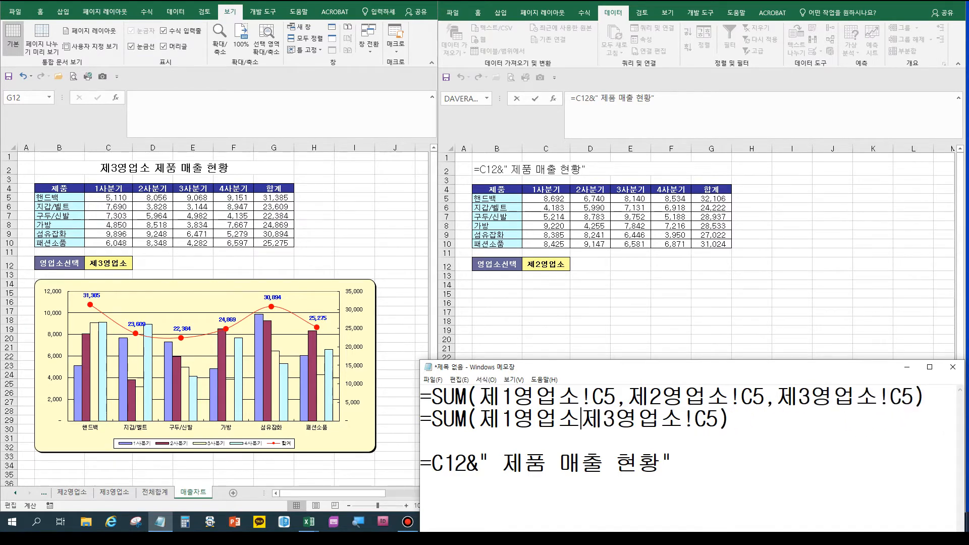
pyautogui.write(':')
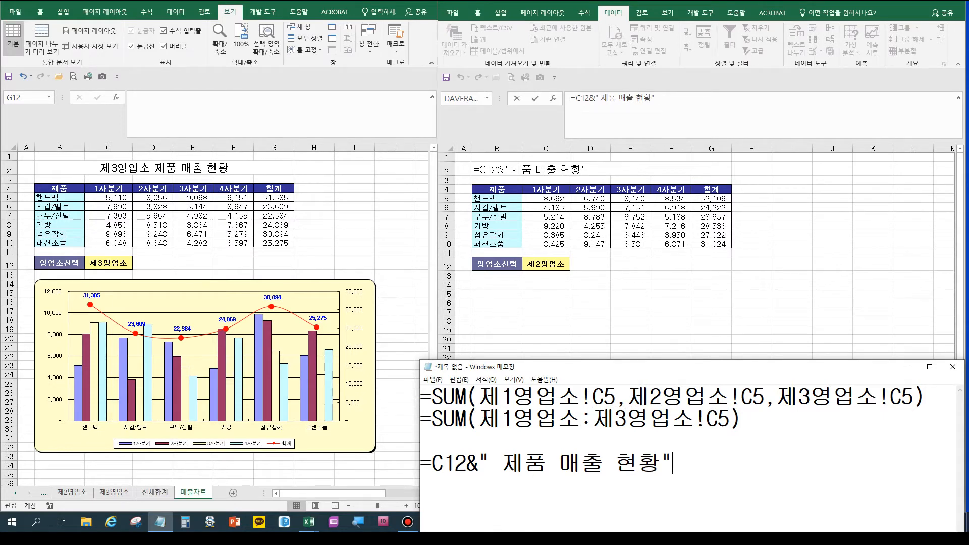
# - Switch back to Excel, leave the B2 formula as it is, and clear the sales figures in C5:G10
pyautogui.hotkey('alt', 'Tab')
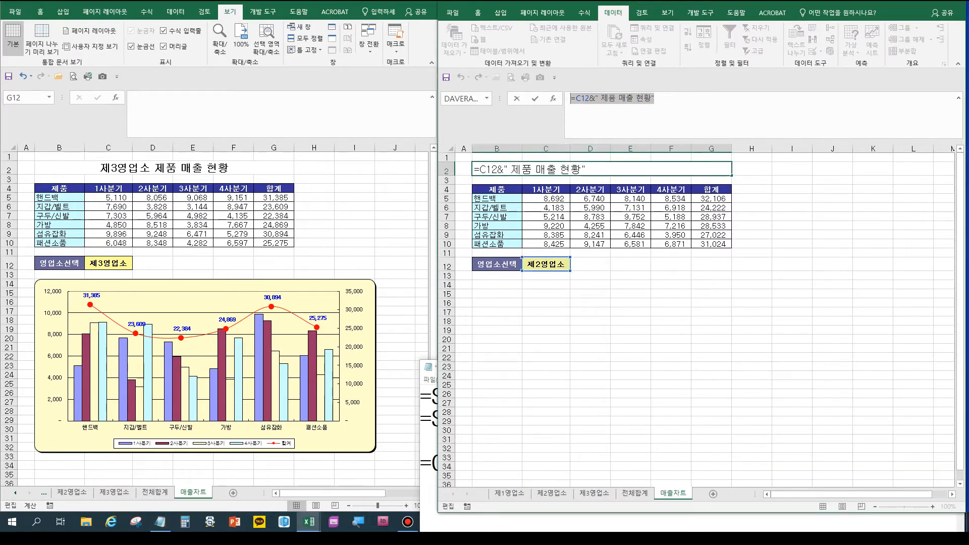
pyautogui.press('Return')
pyautogui.click(590, 217)
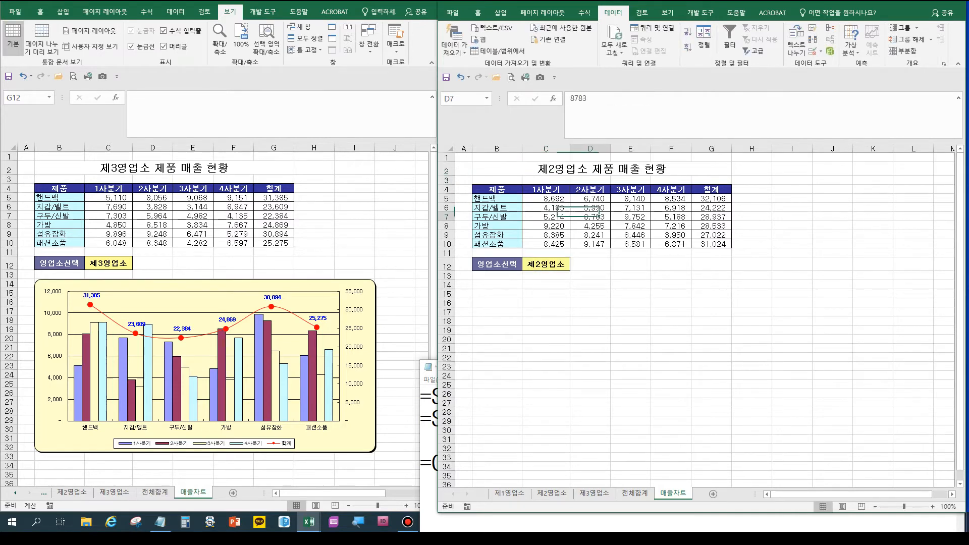
pyautogui.moveTo(546, 198); pyautogui.dragTo(711, 244)
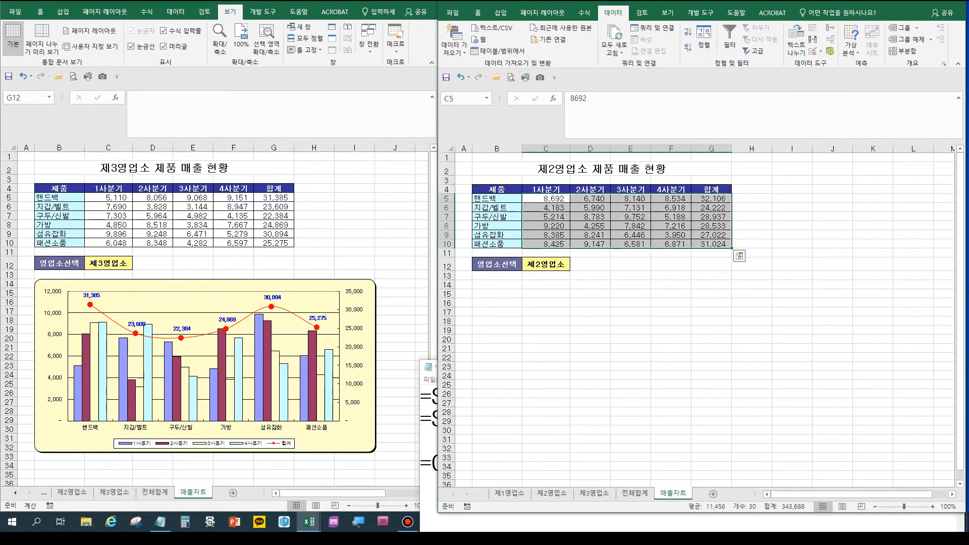
pyautogui.press('Delete')
pyautogui.click(630, 244)
pyautogui.click(546, 199)
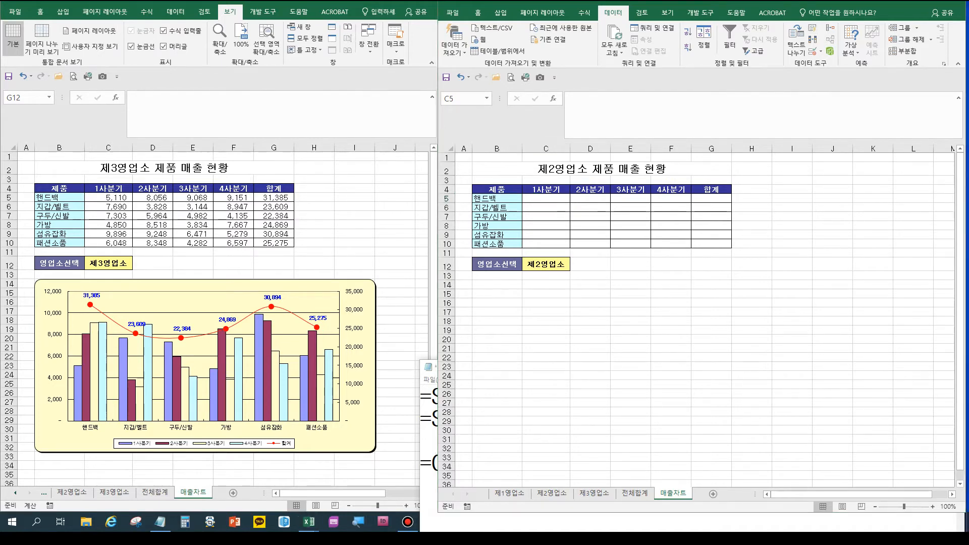
# - Switch to Notepad and add the note =INDIRECT(셀범위) below the title formula
pyautogui.click(160, 522)
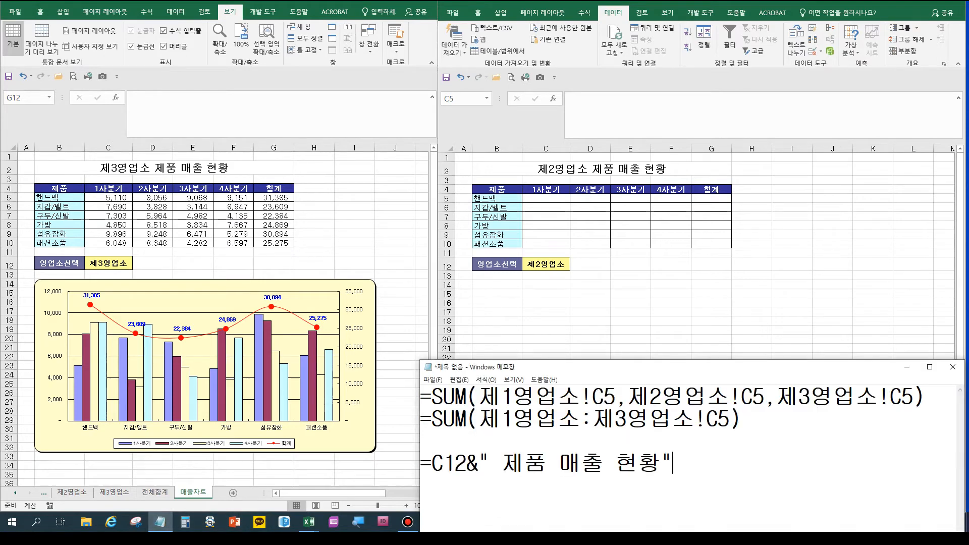
pyautogui.moveTo(627, 359); pyautogui.dragTo(625, 198)
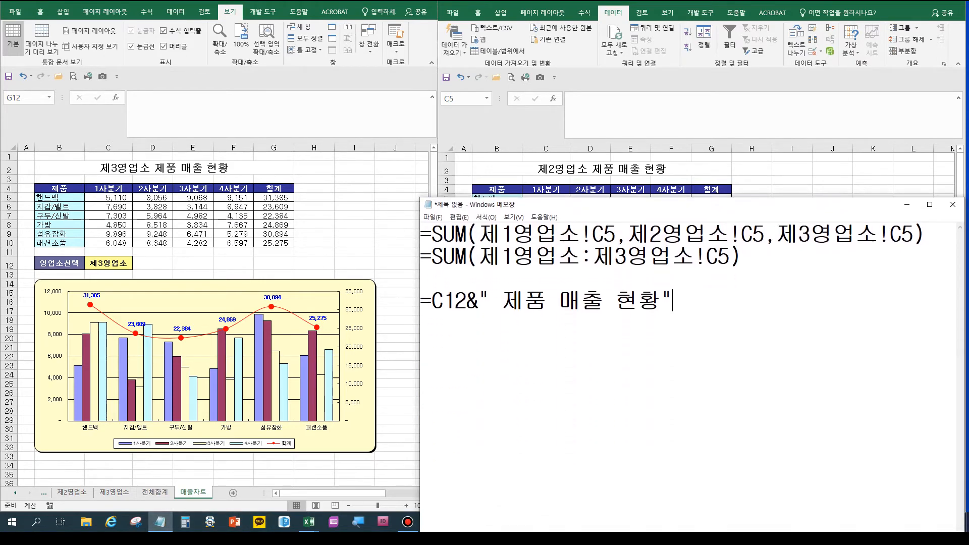
pyautogui.press('Return')
pyautogui.write('=INDIRECT')
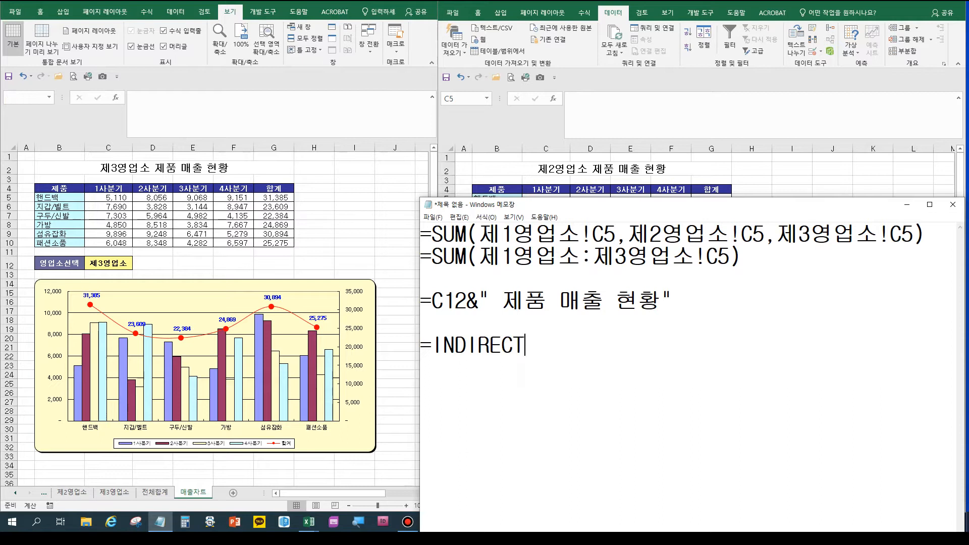
pyautogui.write('(')
pyautogui.write('RK')
pyautogui.press('BackSpace')
pyautogui.press('BackSpace')
pyautogui.write('셀범위')
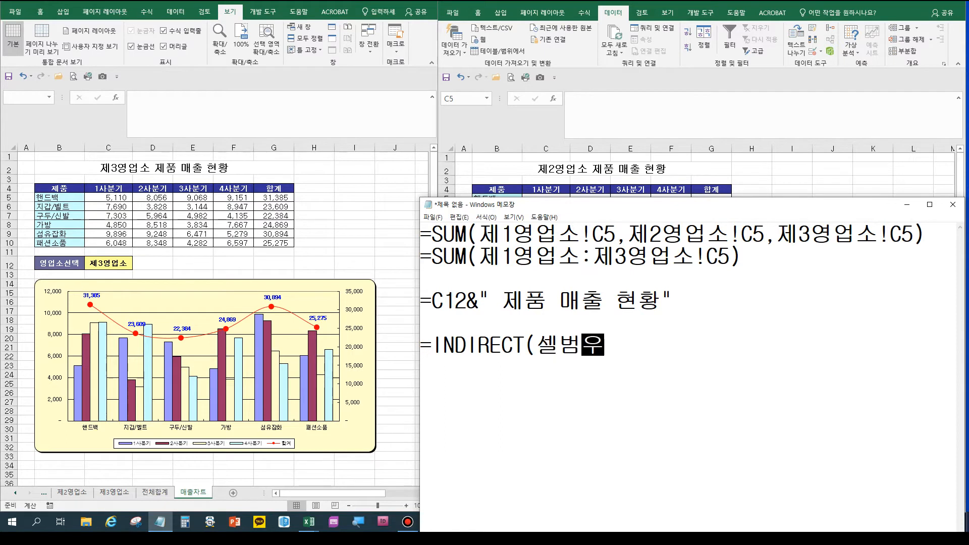
pyautogui.write(')')
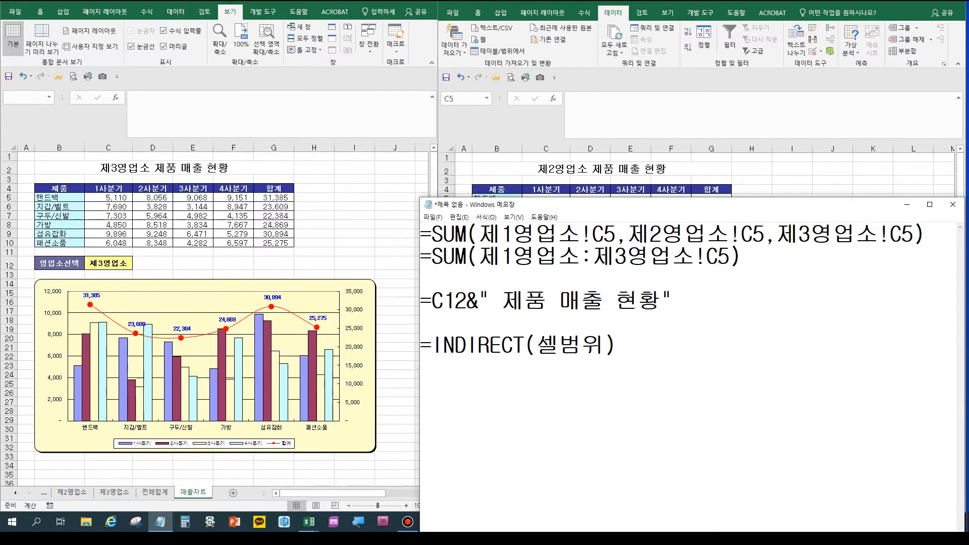
pyautogui.moveTo(566, 199); pyautogui.dragTo(550, 331)
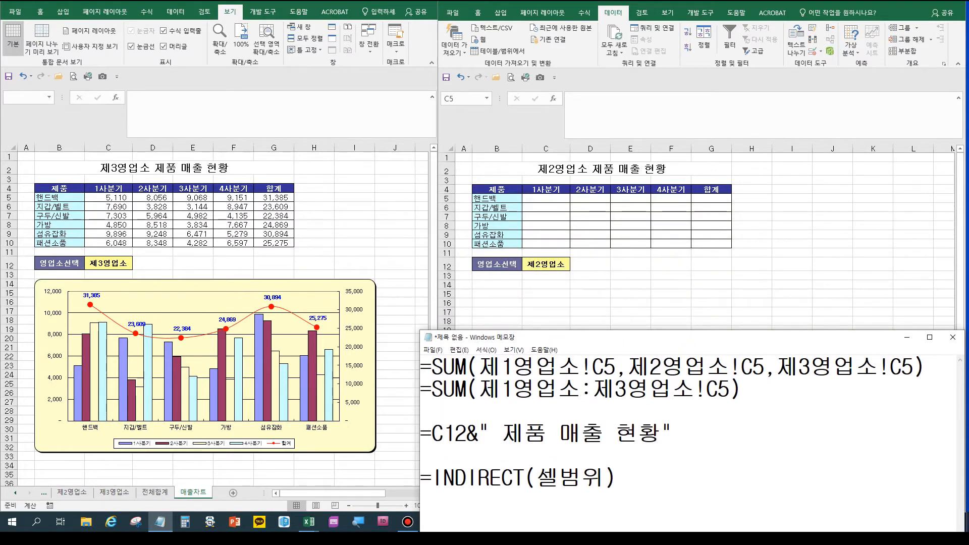
pyautogui.click(546, 199)
pyautogui.moveTo(546, 199); pyautogui.dragTo(711, 244)
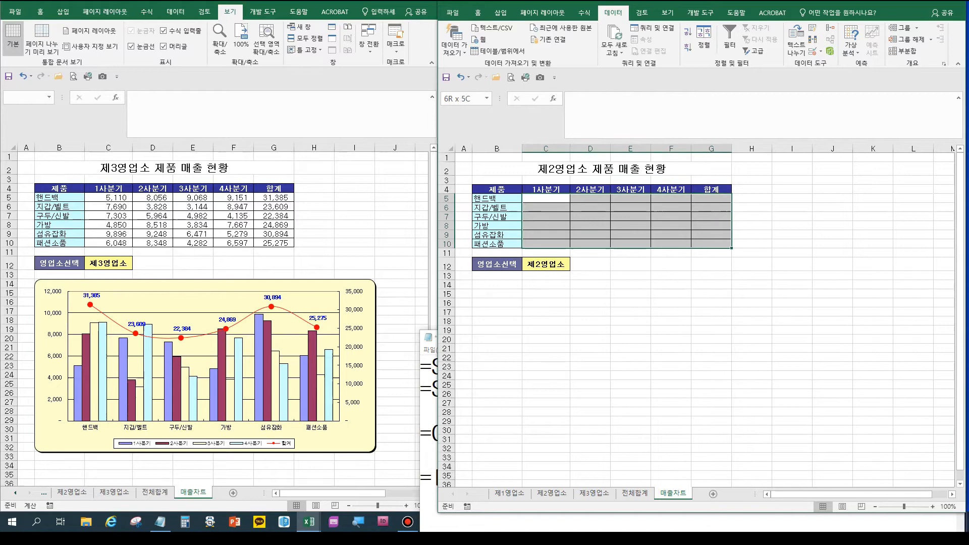
pyautogui.write('=ㅏ')
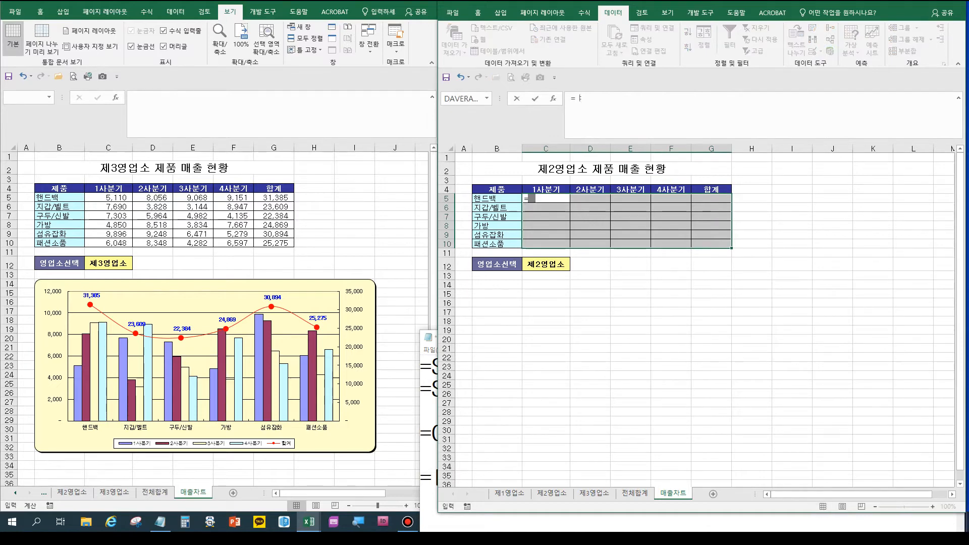
pyautogui.write('ㅑ')
pyautogui.write('IN')
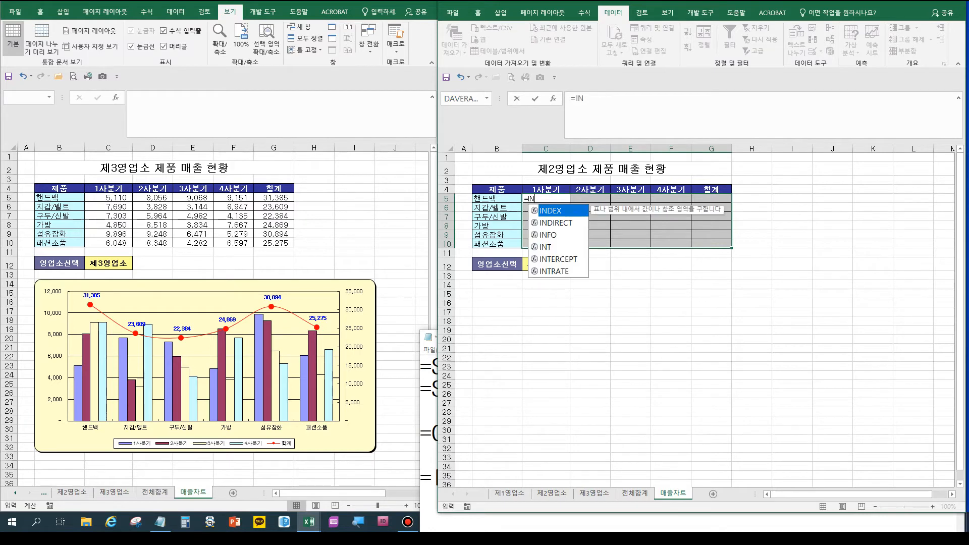
pyautogui.press('Down')
pyautogui.press('Tab')
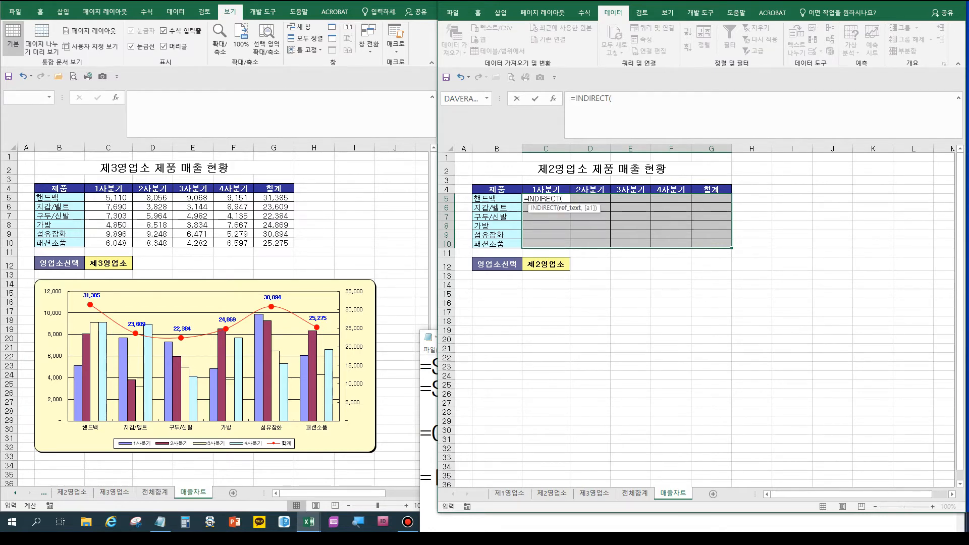
pyautogui.click(546, 265)
pyautogui.press('F4')
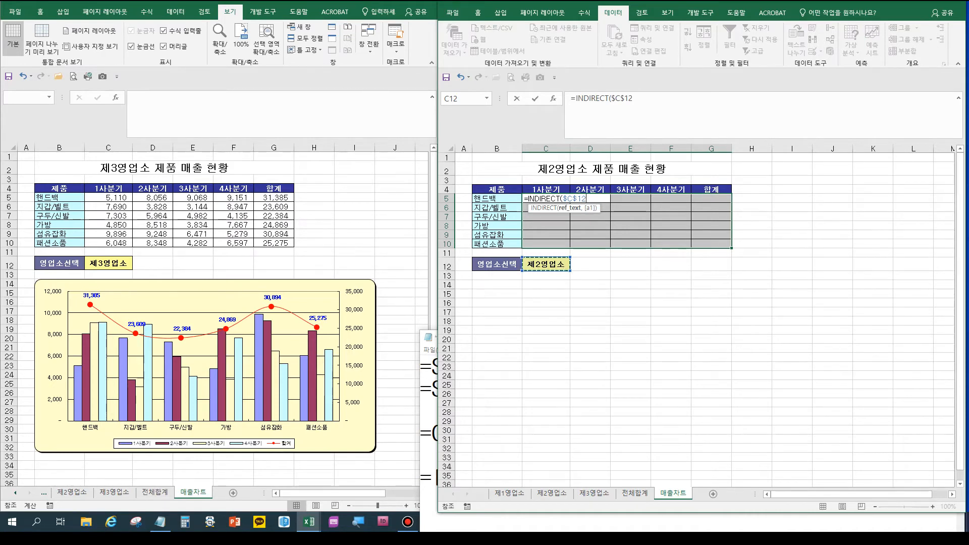
pyautogui.press('Escape')
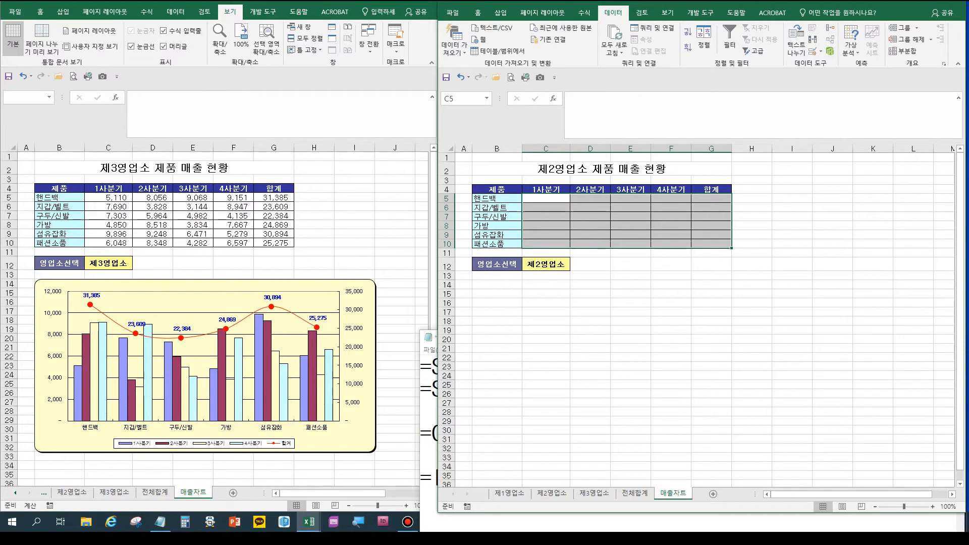
# - Show the 제2영업소 sheet in the reference workbook and zoom the working 매출차트 sheet to columns B through G
pyautogui.click(273, 263)
pyautogui.click(72, 493)
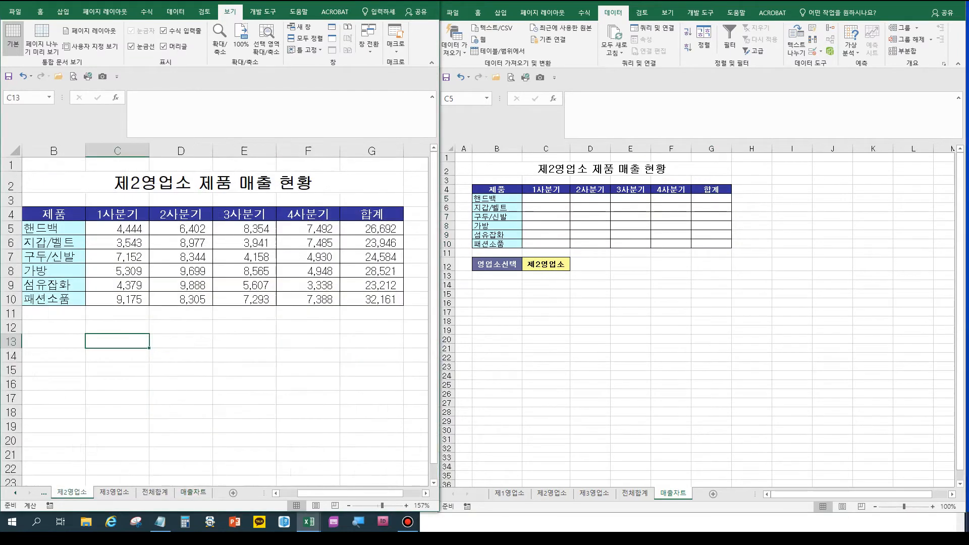
pyautogui.click(627, 221)
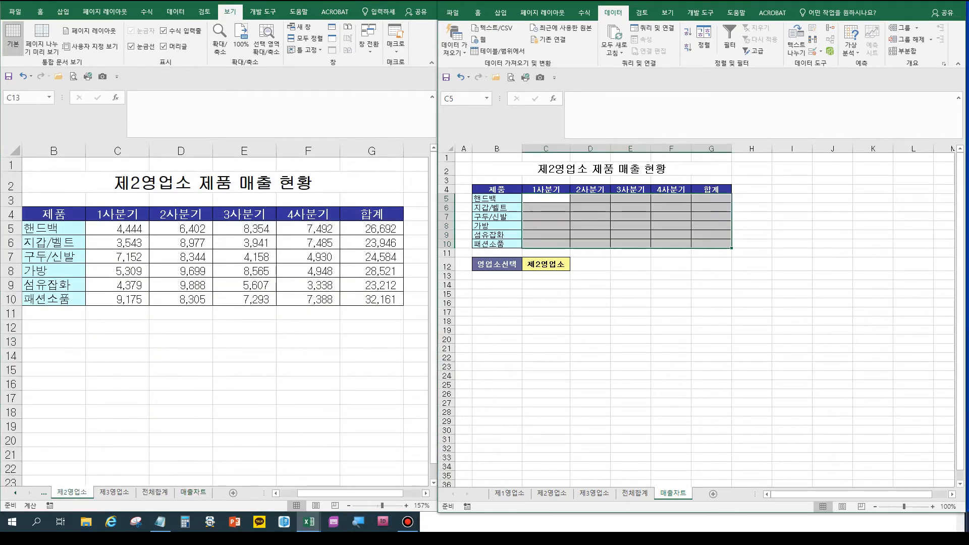
pyautogui.moveTo(626, 169); pyautogui.dragTo(626, 285)
pyautogui.click(667, 13)
pyautogui.click(704, 40)
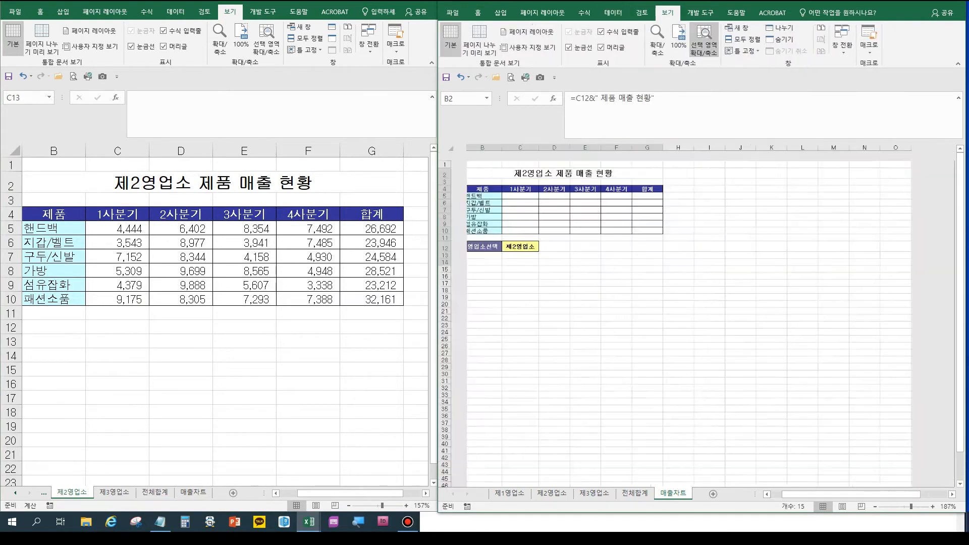
pyautogui.click(525, 315)
pyautogui.click(605, 371)
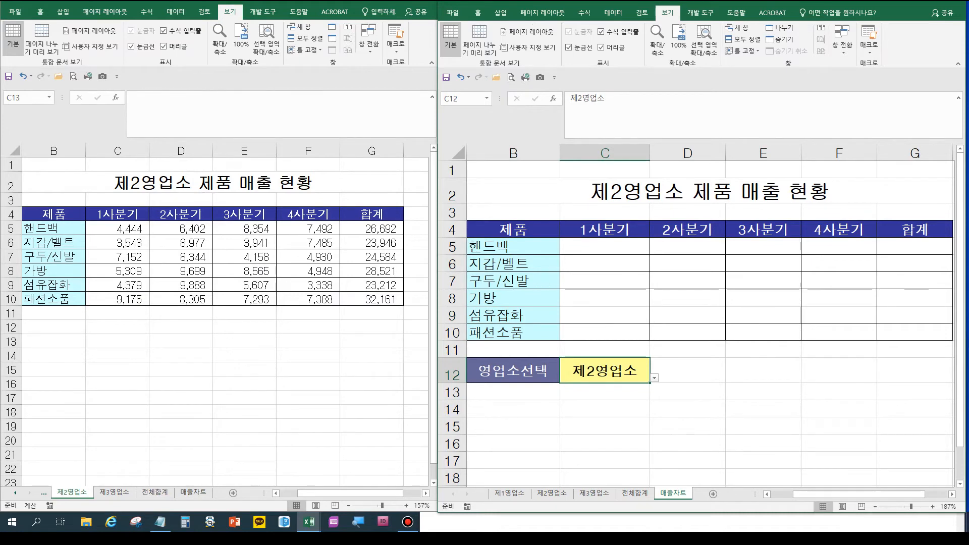
# - Fill C5:G10 on the 매출차트 sheet with the formula =INDIRECT($C$12)
pyautogui.moveTo(605, 247)
pyautogui.mouseDown()
pyautogui.moveTo(737, 246)
pyautogui.moveTo(838, 315)
pyautogui.moveTo(914, 333)
pyautogui.mouseUp()
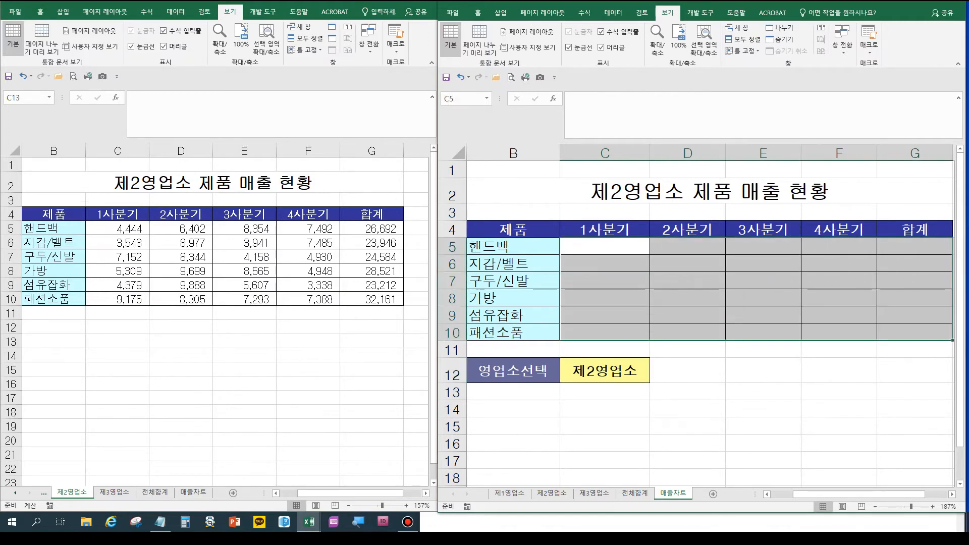
pyautogui.write('=IN')
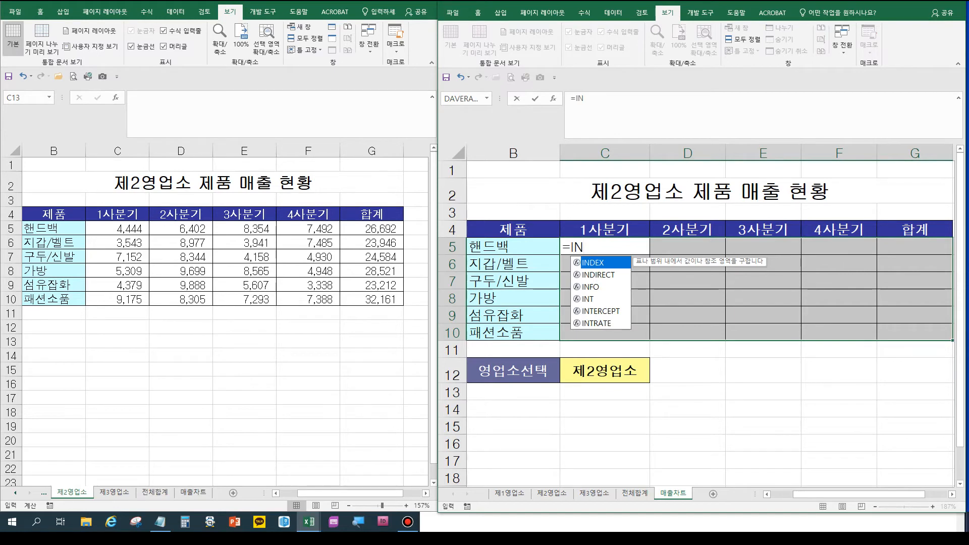
pyautogui.press('Down')
pyautogui.press('Tab')
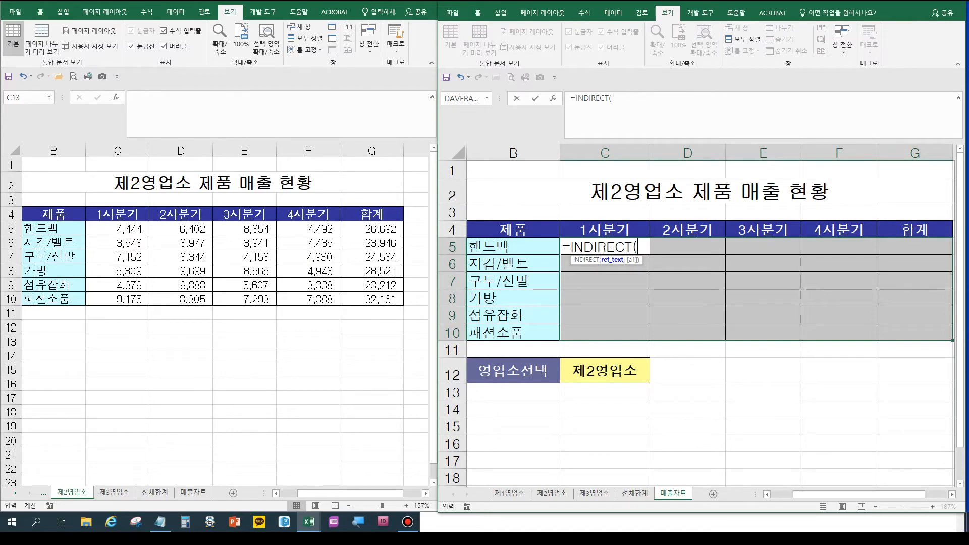
pyautogui.click(605, 371)
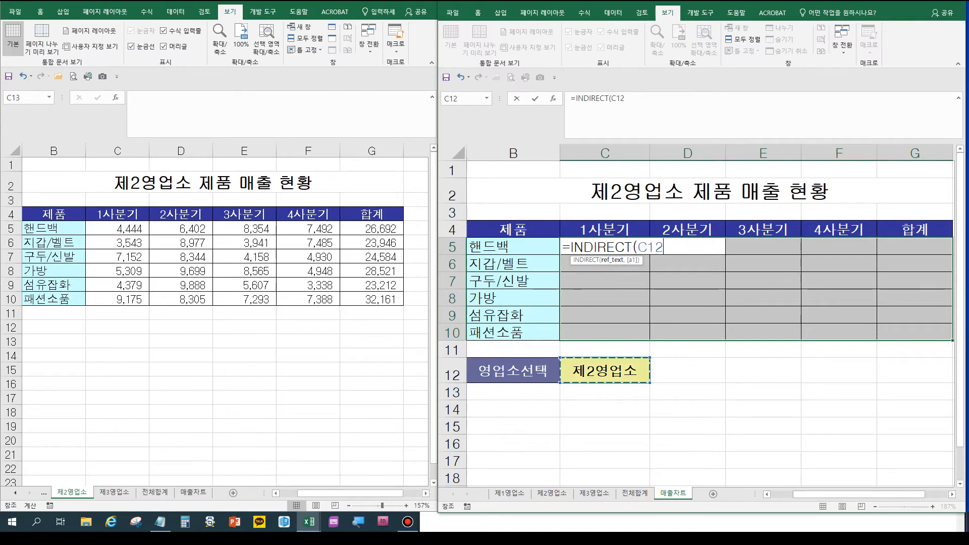
pyautogui.press('F4')
pyautogui.write(')')
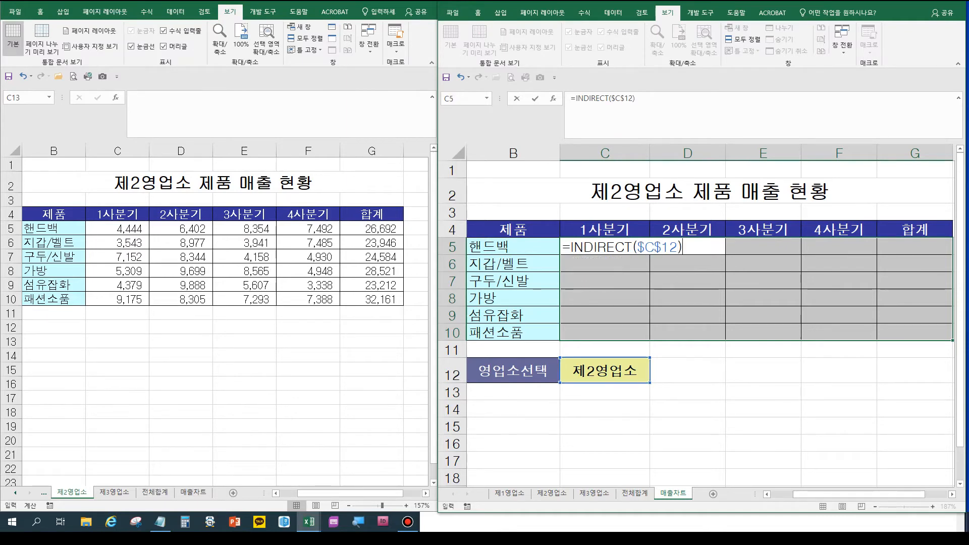
pyautogui.hotkey('ctrl', 'Return')
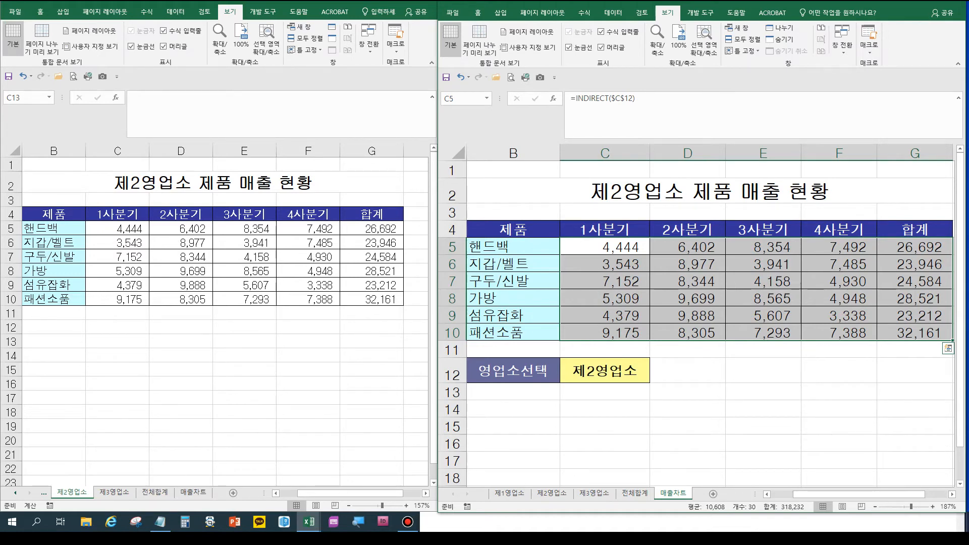
# - Choose 제1영업소 in the C12 list and show the 제1영업소 sheet in the reference workbook for comparison
pyautogui.click(605, 371)
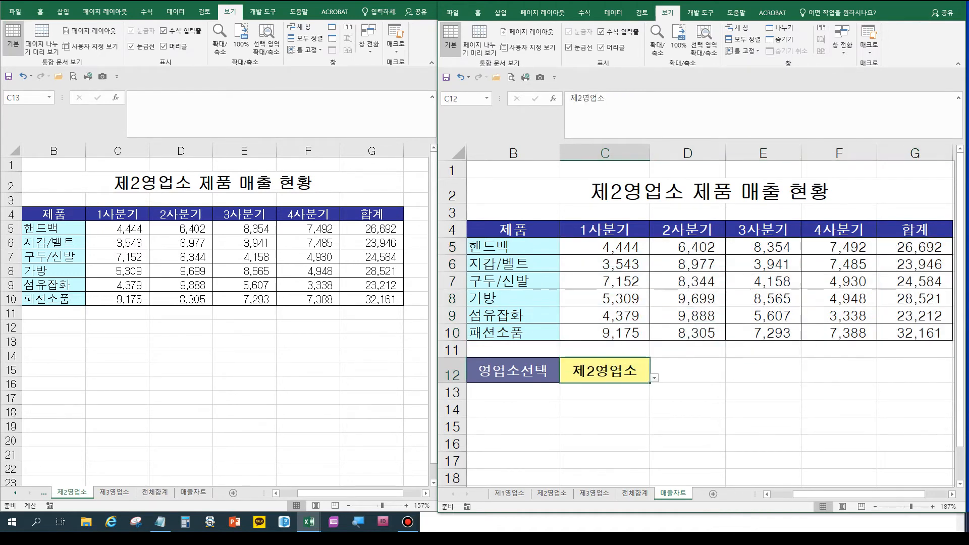
pyautogui.click(654, 378)
pyautogui.click(552, 390)
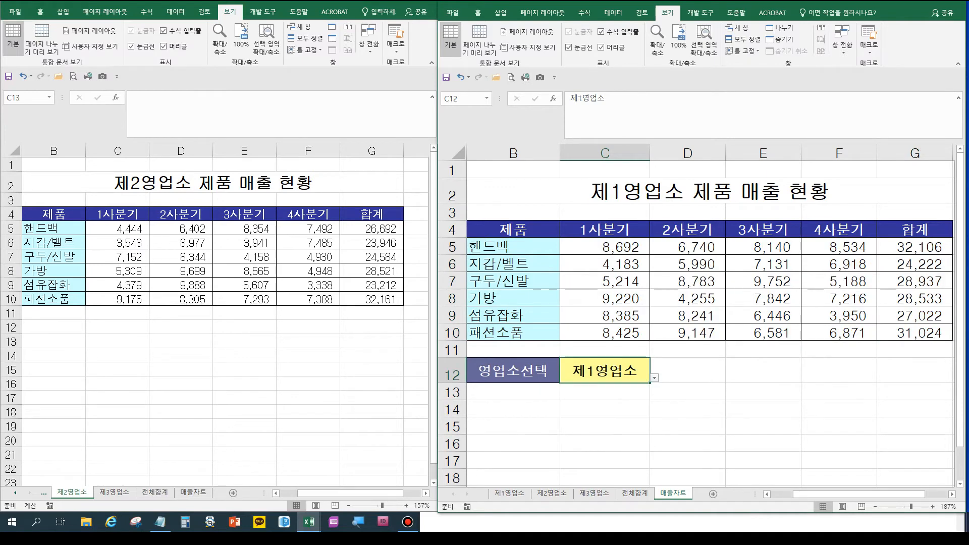
pyautogui.click(44, 494)
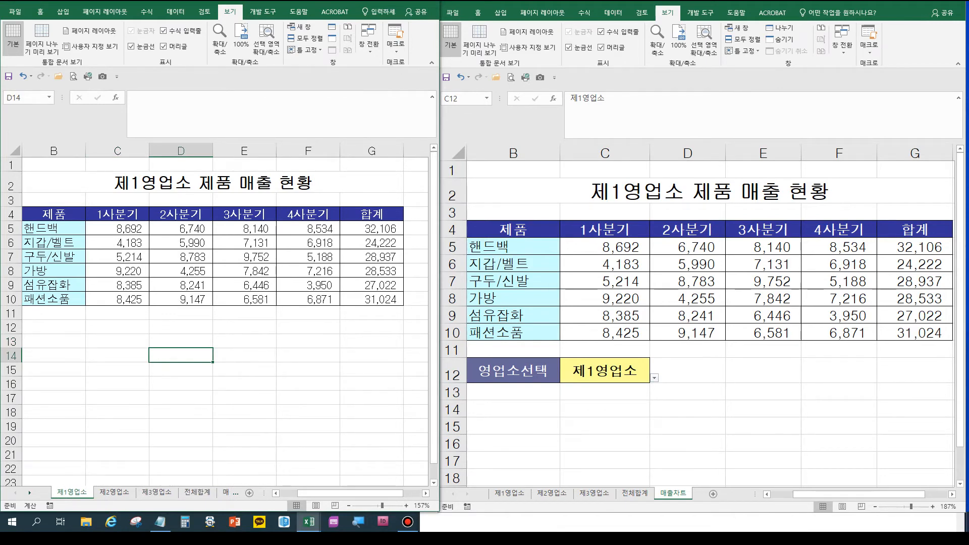
# - Try another branch in the C12 list on the 매출차트 sheet, ending with 전체합계 selected
pyautogui.click(604, 372)
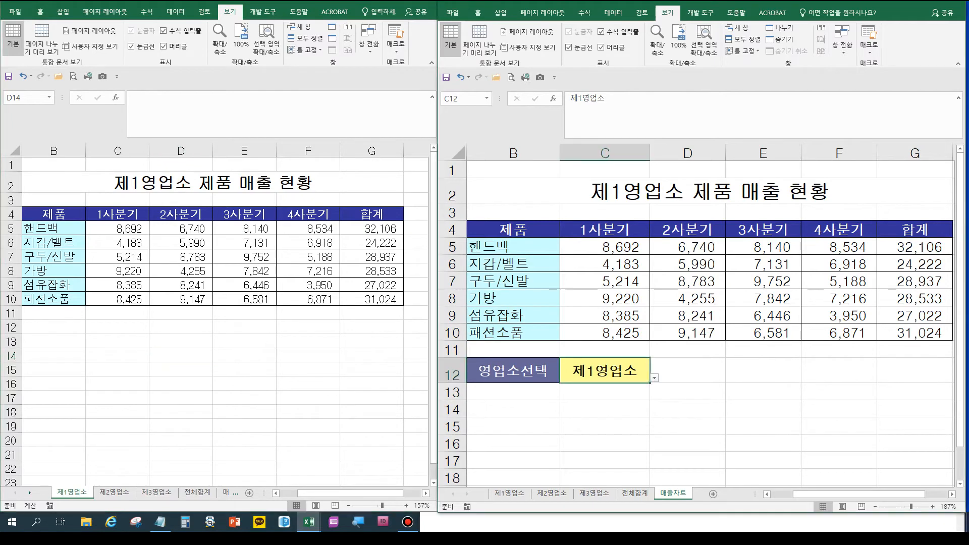
pyautogui.click(655, 377)
pyautogui.click(581, 419)
pyautogui.click(655, 377)
pyautogui.click(581, 433)
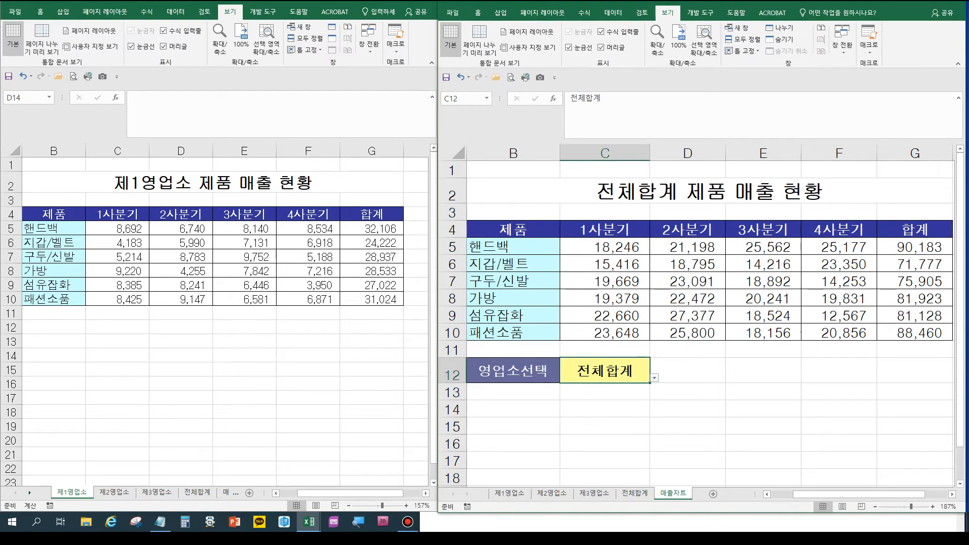
pyautogui.click(687, 350)
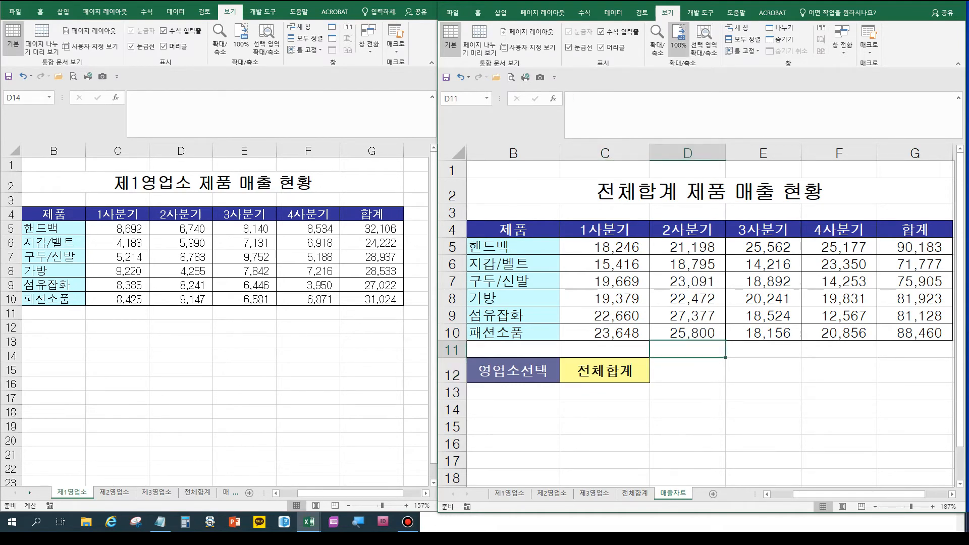
# - Set the working 매출차트 sheet's zoom to 100% and clear the sales figures in C5:G10
pyautogui.click(679, 38)
pyautogui.press('Down')
pyautogui.press('Left')
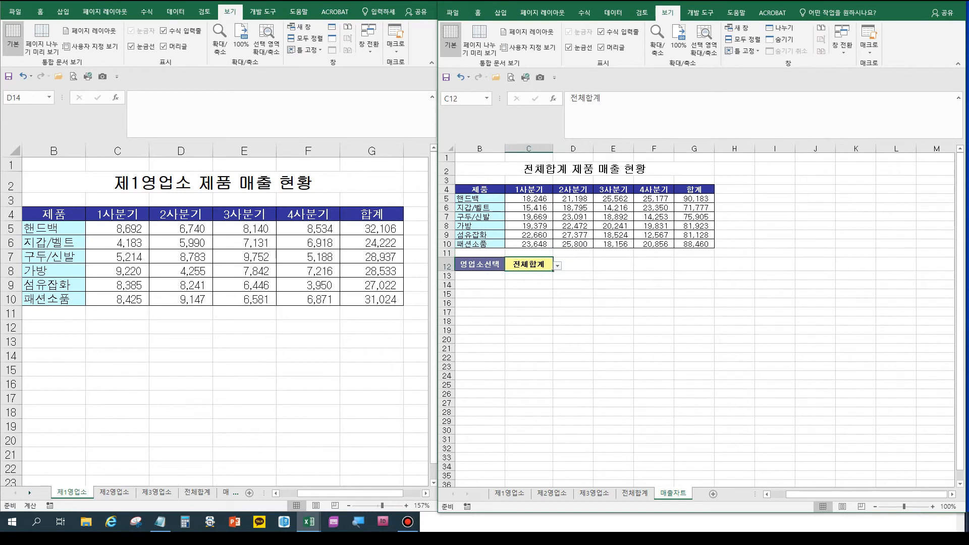
pyautogui.moveTo(529, 198); pyautogui.dragTo(695, 244)
pyautogui.press('Delete')
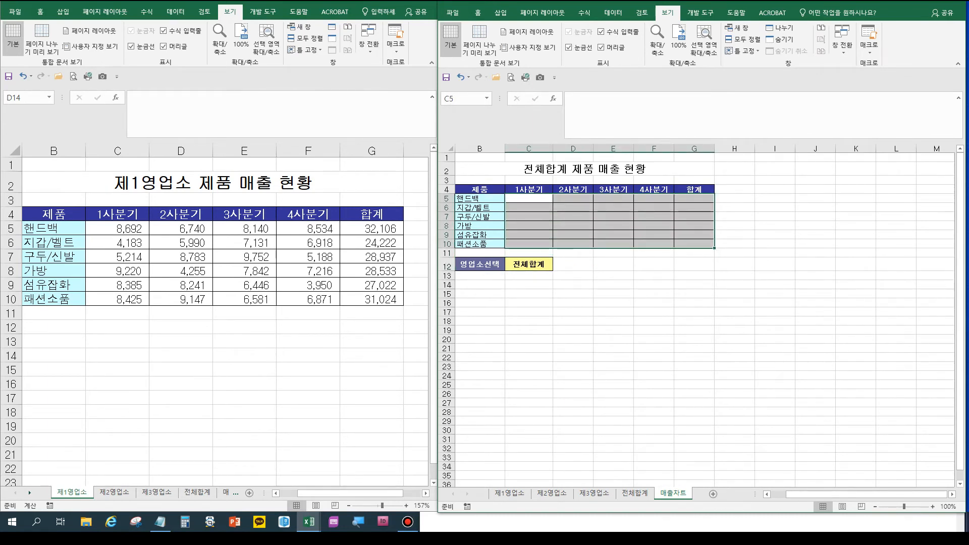
# - Enter =INDIRECT($C$12) again in all the emptied cells of C5:G10 at once
pyautogui.write('=')
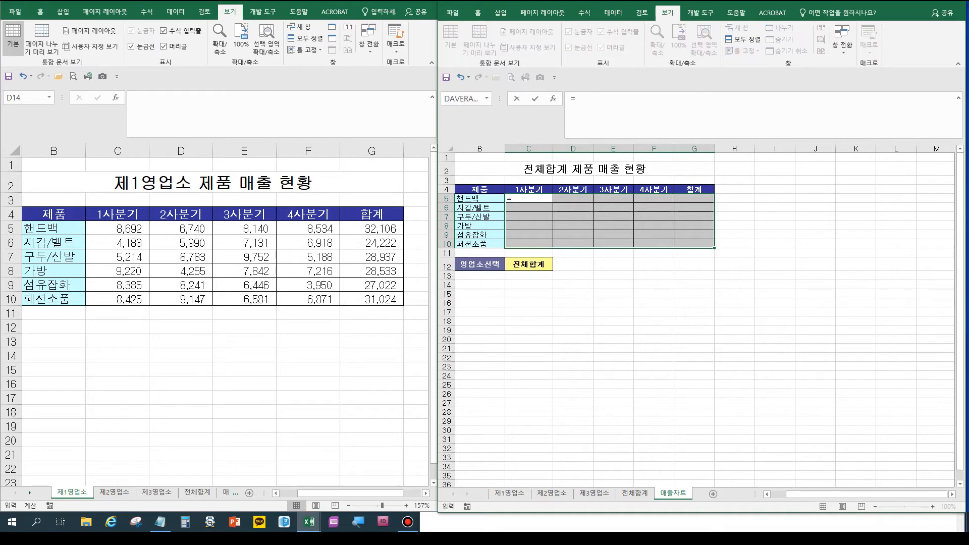
pyautogui.write('IN')
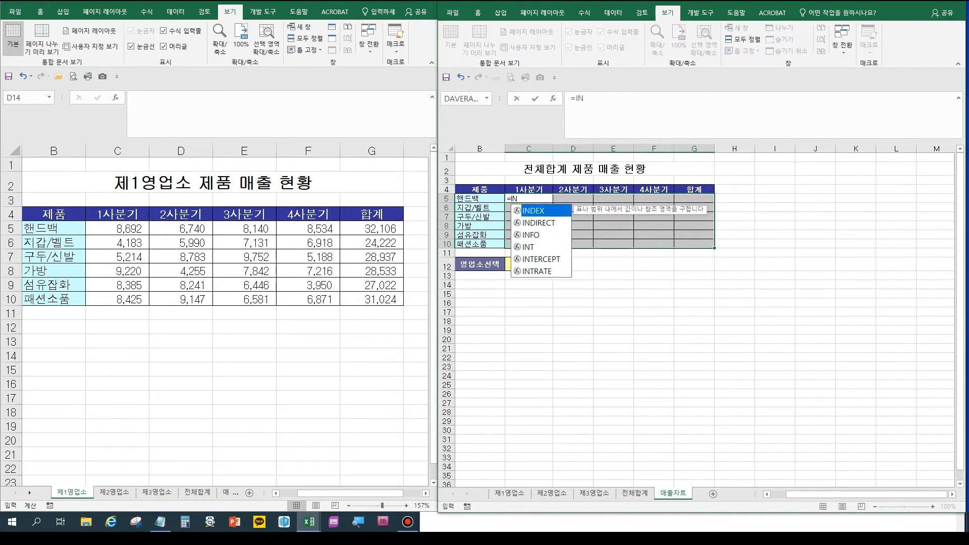
pyautogui.press('Down')
pyautogui.press('Tab')
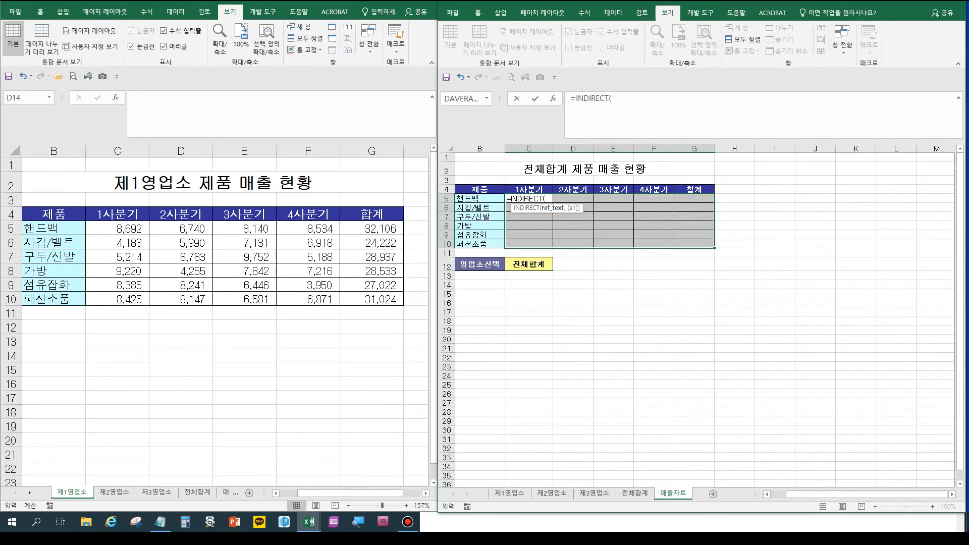
pyautogui.click(529, 264)
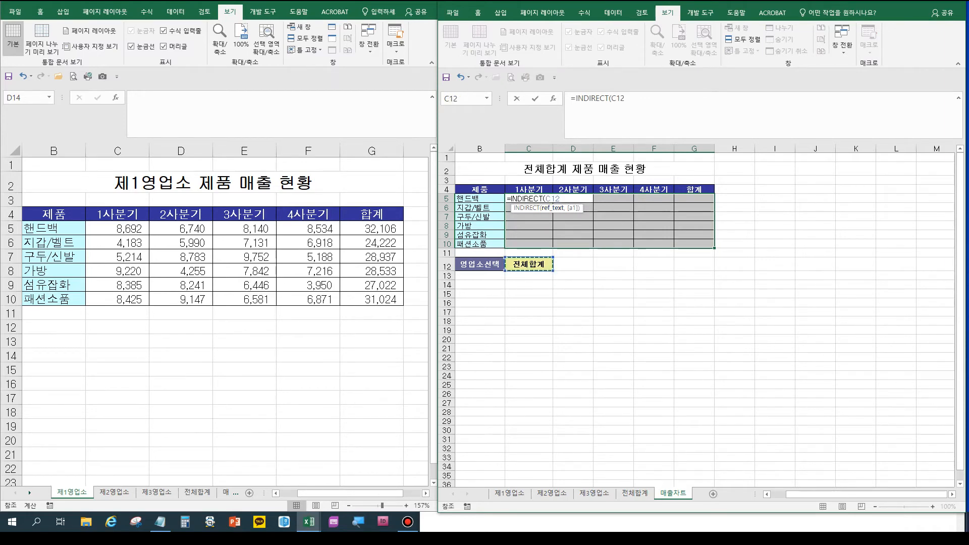
pyautogui.press('F4')
pyautogui.write(')')
pyautogui.hotkey('ctrl', 'Return')
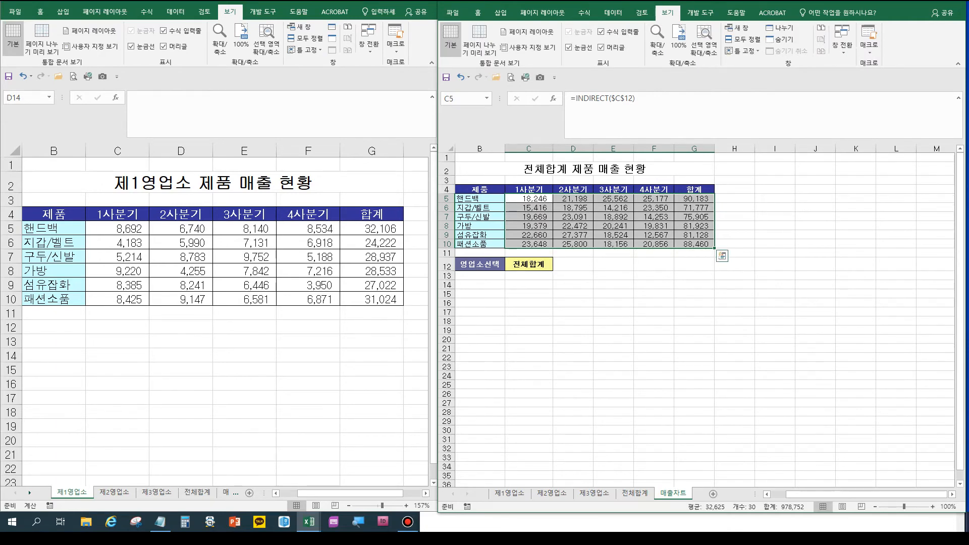
# - Show the 매출차트 sheet with the finished chart in the reference workbook and return to B15 of the working sheet
pyautogui.click(529, 321)
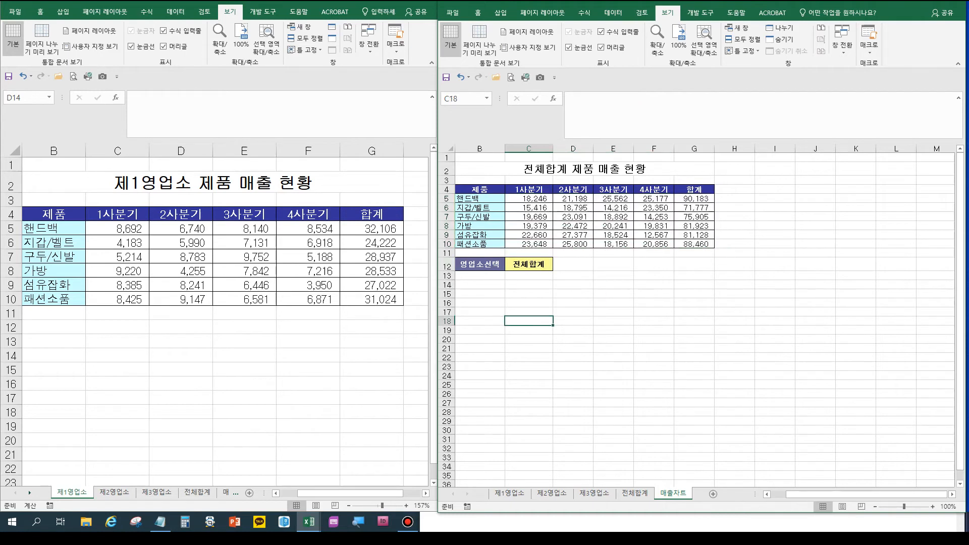
pyautogui.click(479, 303)
pyautogui.click(480, 294)
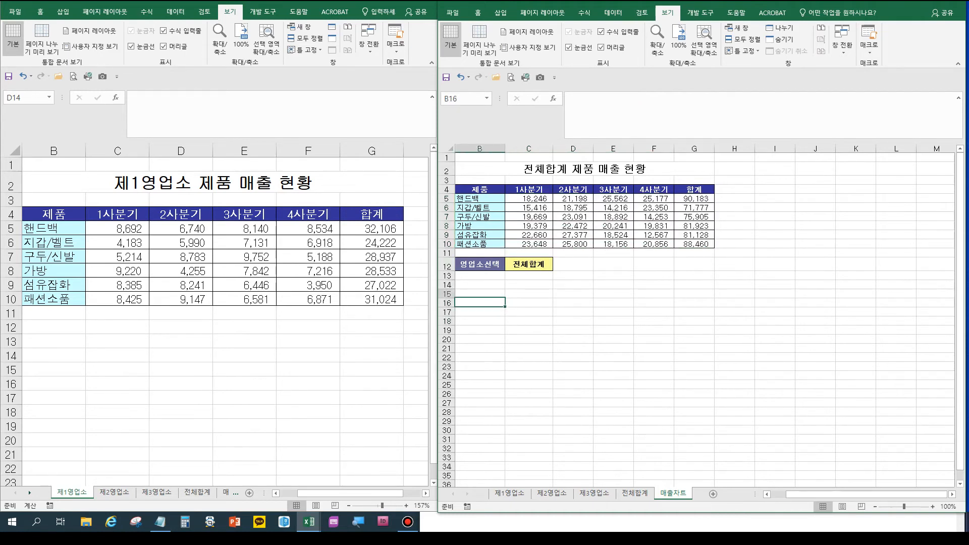
pyautogui.click(181, 356)
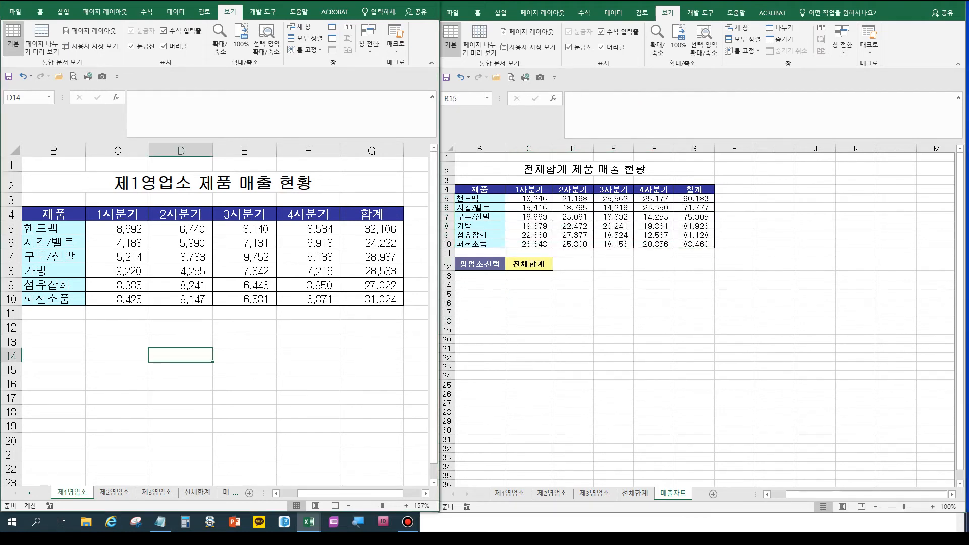
pyautogui.click(226, 493)
pyautogui.click(479, 294)
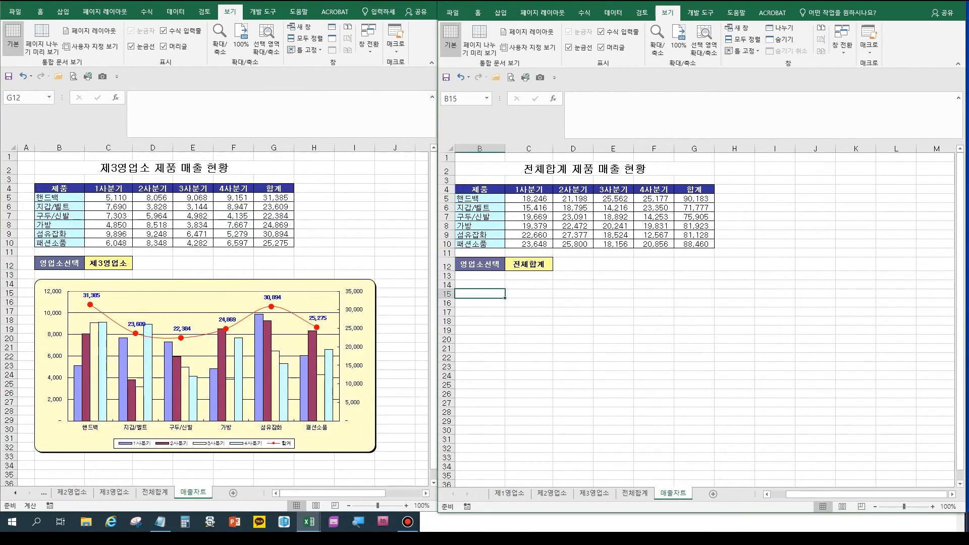
# - Insert the recommended clustered column chart (묶은 세로 막대형) from B4:G10 on the working 매출차트 sheet
pyautogui.moveTo(480, 189); pyautogui.dragTo(695, 243)
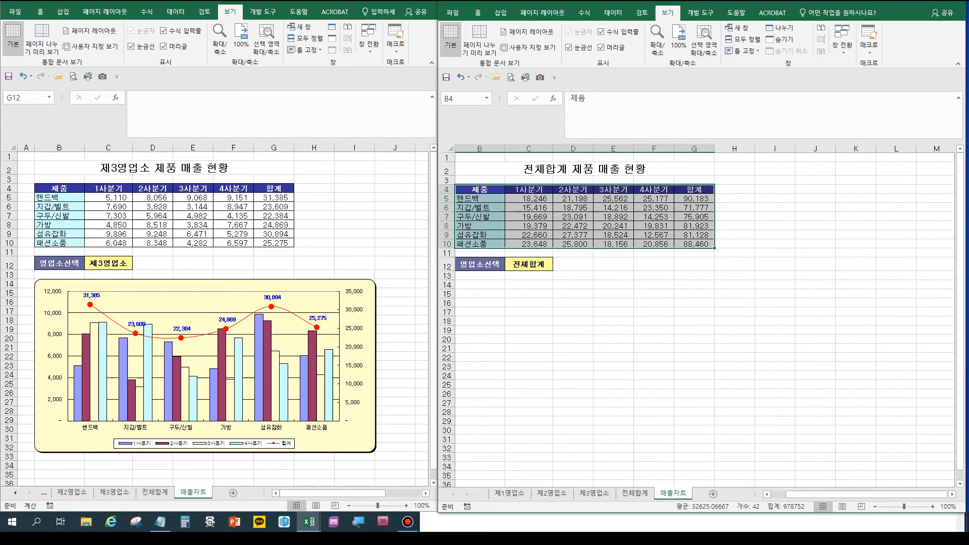
pyautogui.click(500, 13)
pyautogui.click(633, 40)
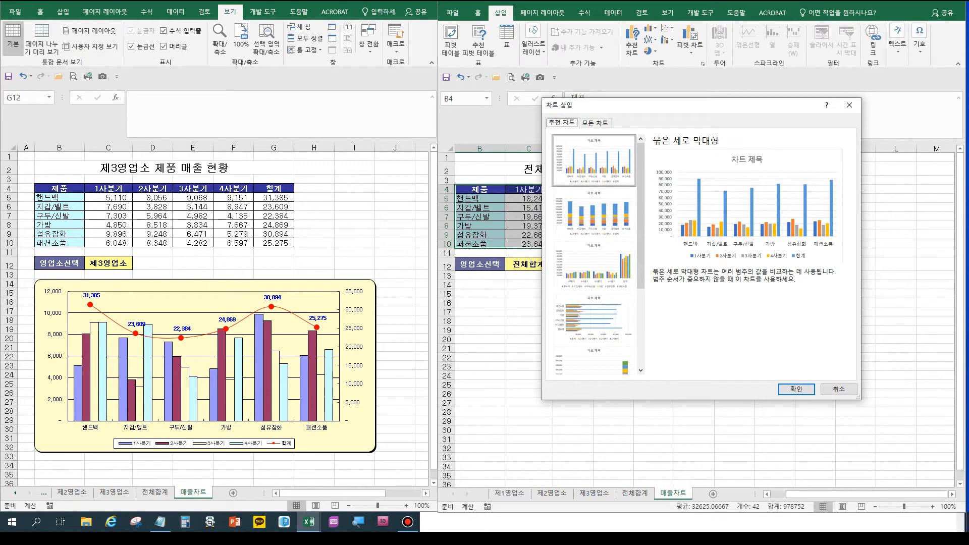
pyautogui.press('Return')
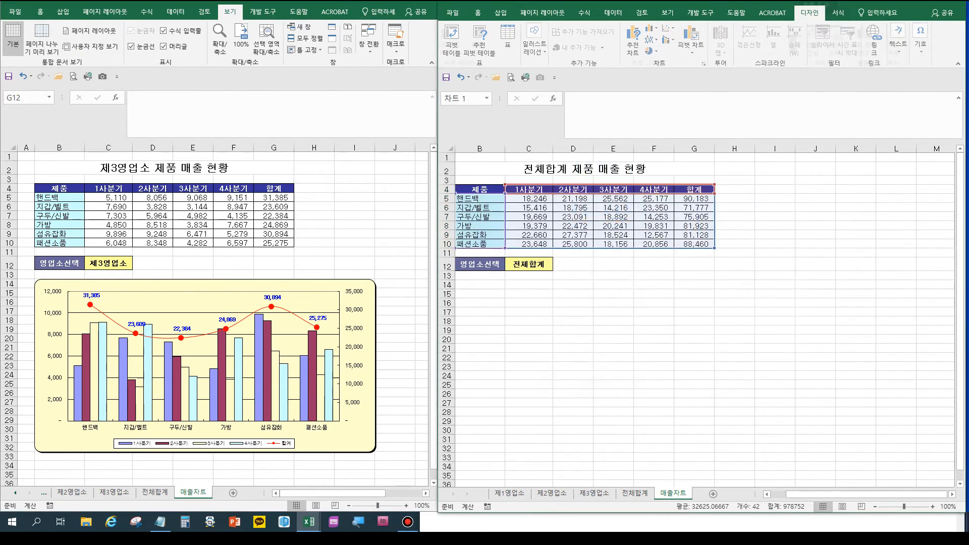
# - Place the chart below the branch selection cell and enlarge it to cover about B14:I33
pyautogui.moveTo(636, 261); pyautogui.dragTo(512, 294)
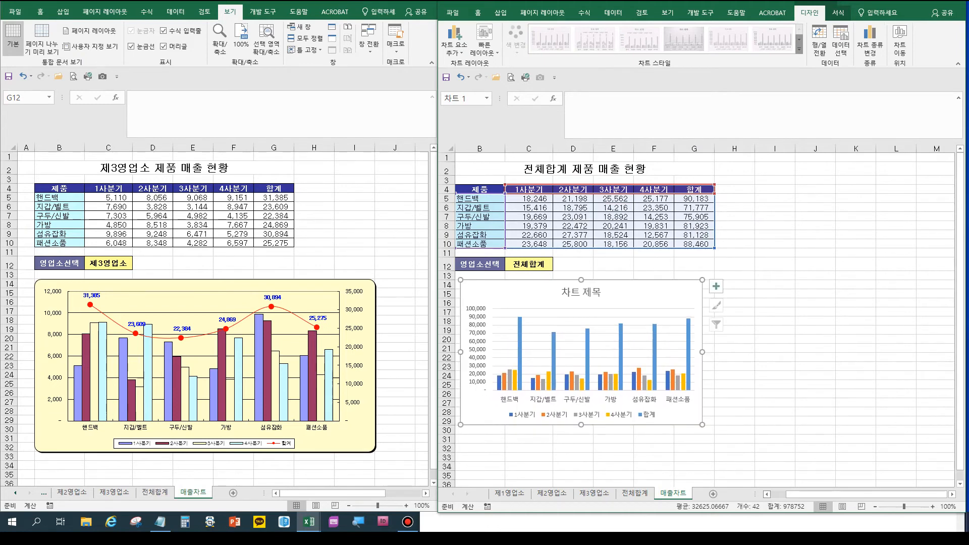
pyautogui.click(767, 494)
pyautogui.moveTo(512, 294); pyautogui.dragTo(508, 295)
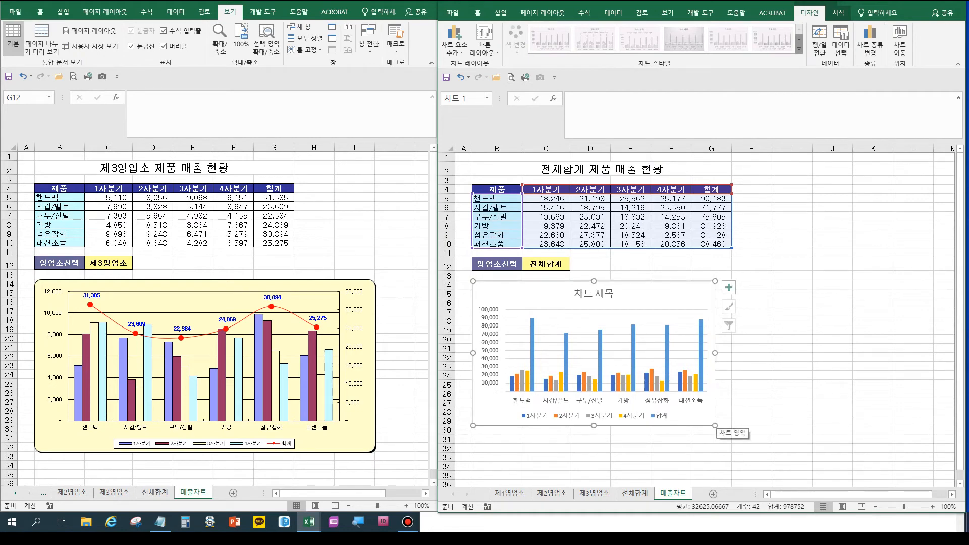
pyautogui.moveTo(715, 426); pyautogui.dragTo(813, 461)
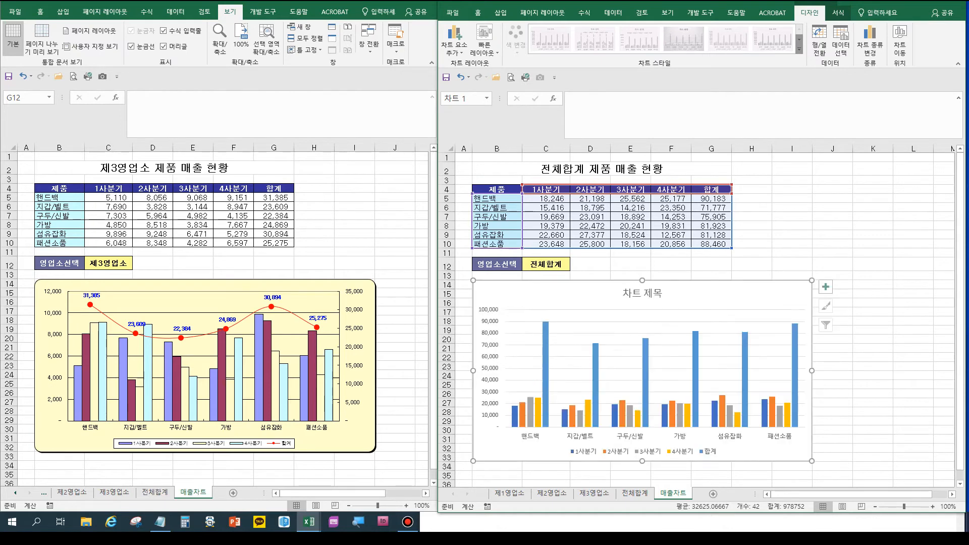
# - Delete the chart title and deselect the chart
pyautogui.click(642, 293)
pyautogui.press('Delete')
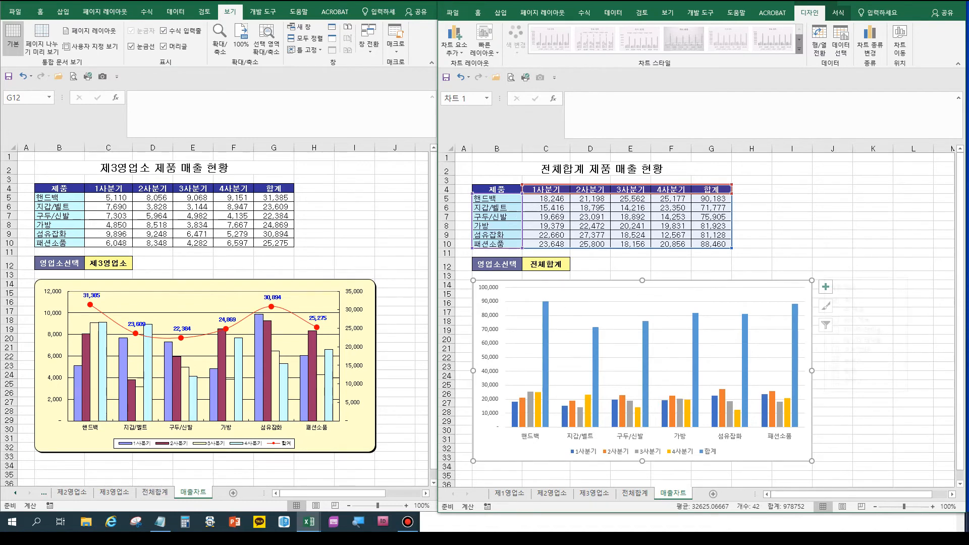
pyautogui.click(671, 276)
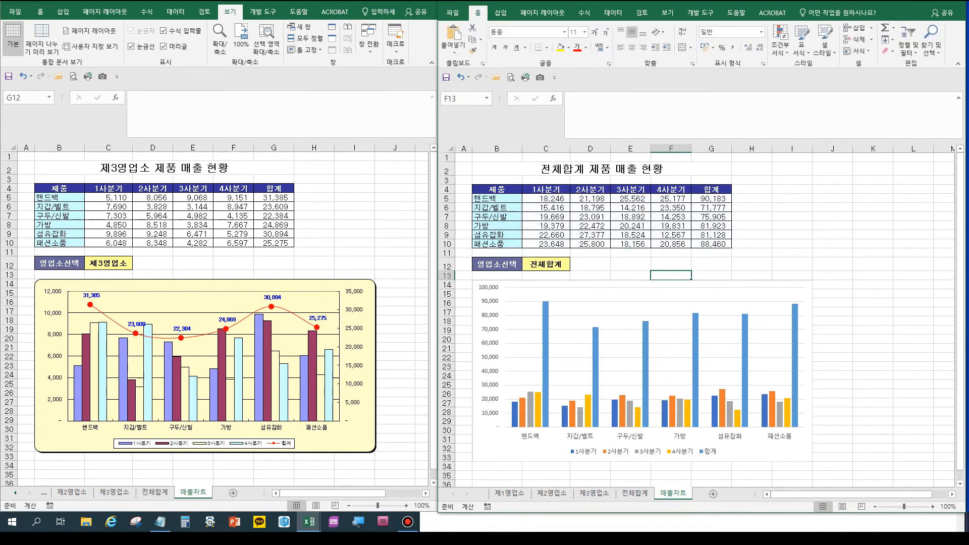
# - Plot the chart's 합계 series on the secondary axis (보조 축)
pyautogui.click(696, 355)
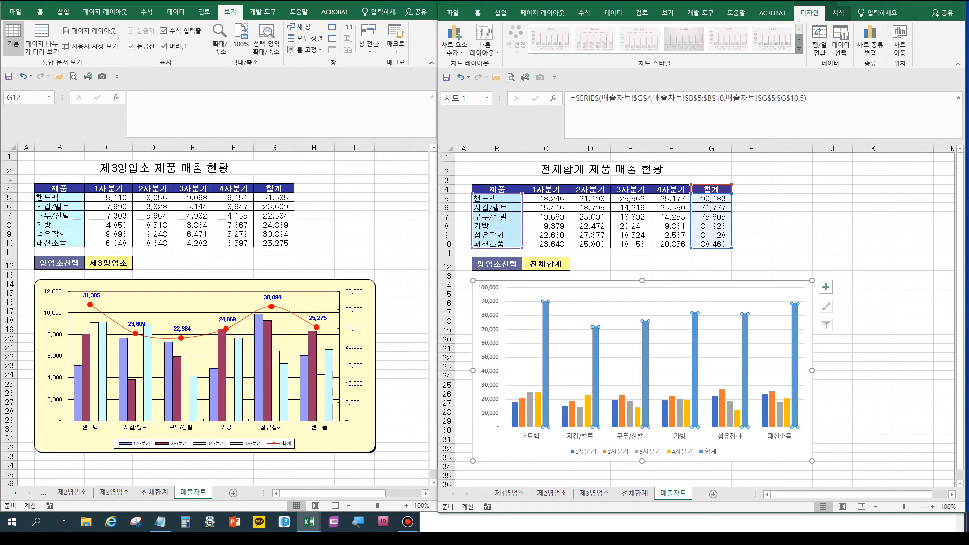
pyautogui.rightClick(545, 309)
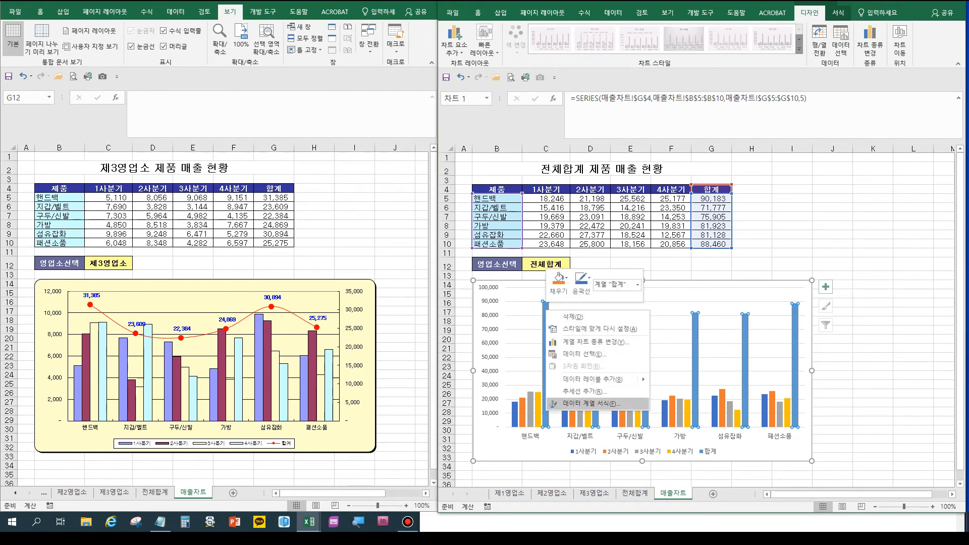
pyautogui.click(586, 404)
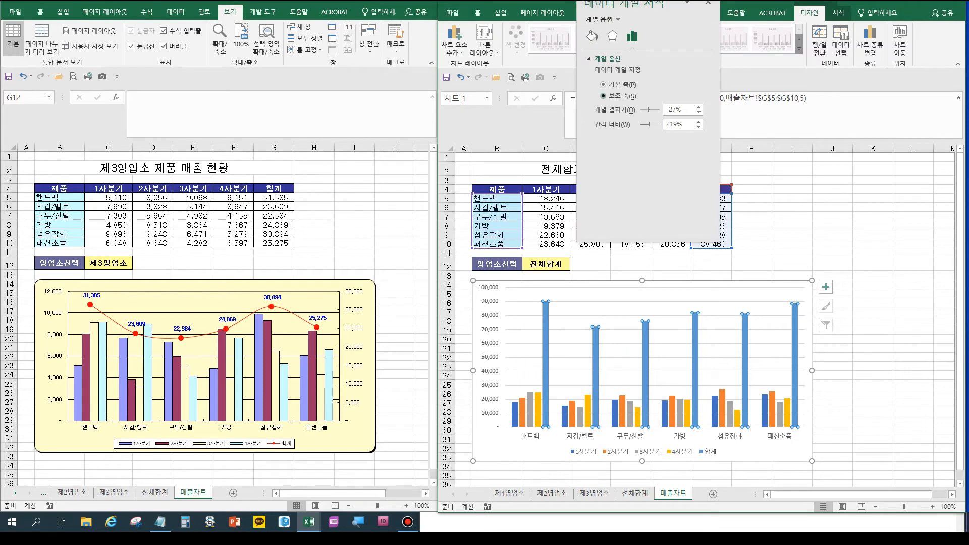
pyautogui.click(603, 96)
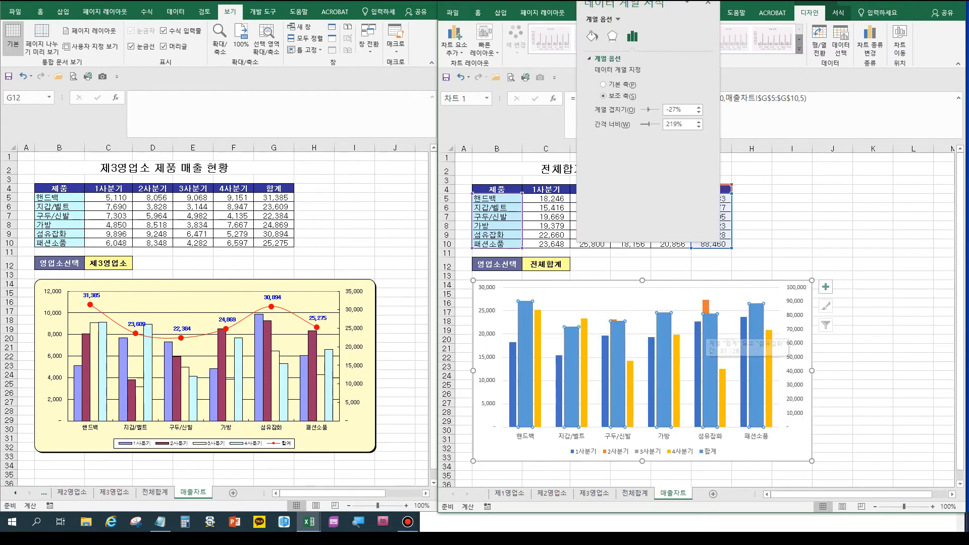
# - Change the 합계 series to a line with markers (표식이 있는 꺾은선형), keeping the quarterly series as clustered columns
pyautogui.rightClick(709, 328)
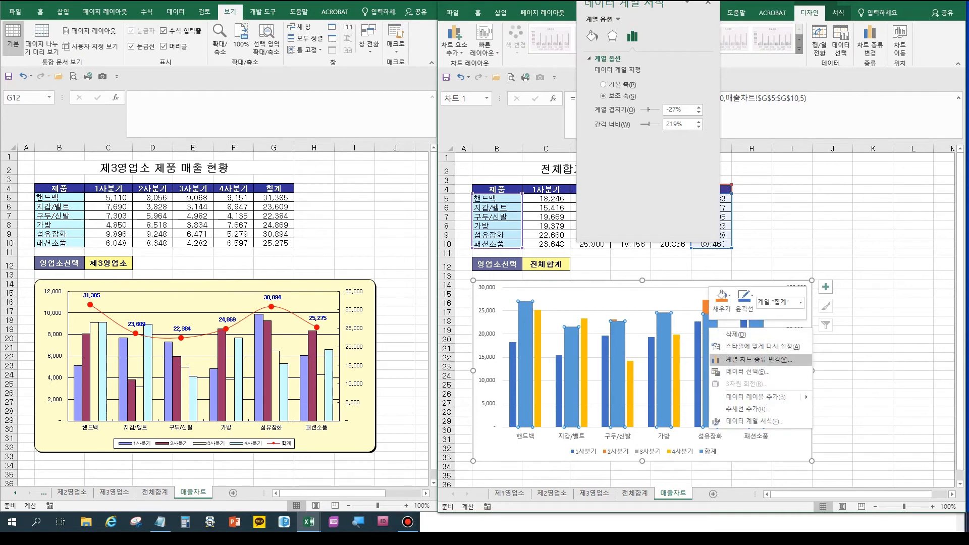
pyautogui.click(758, 360)
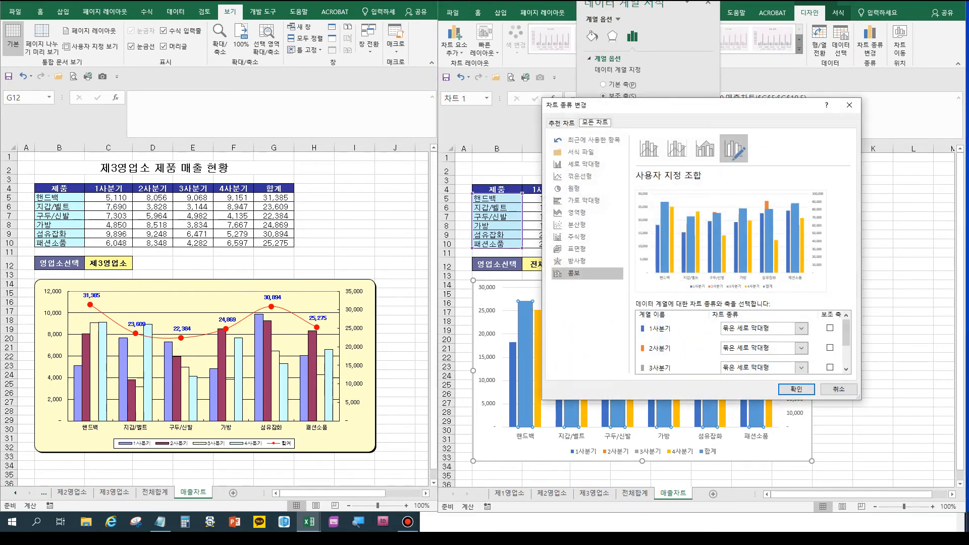
pyautogui.scroll(-1, 737, 348)
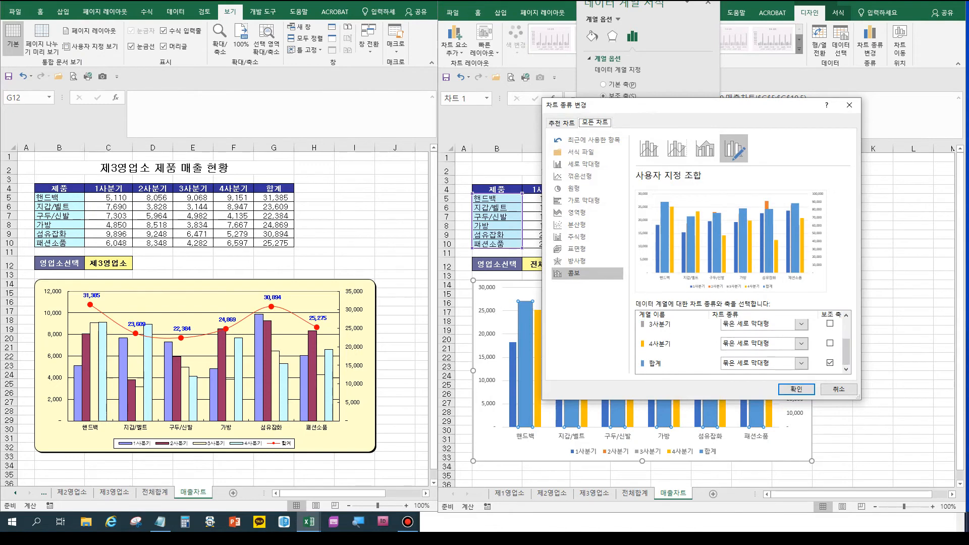
pyautogui.click(801, 363)
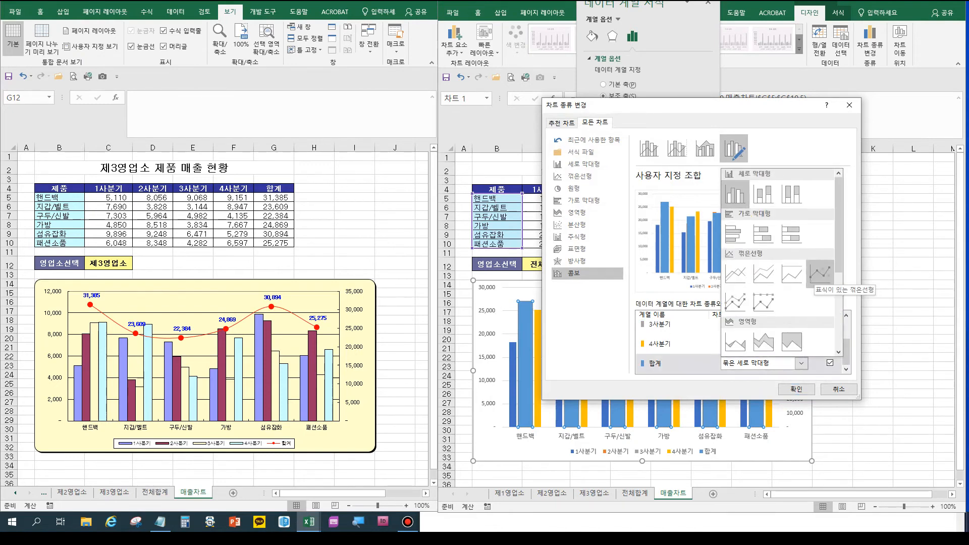
pyautogui.click(820, 274)
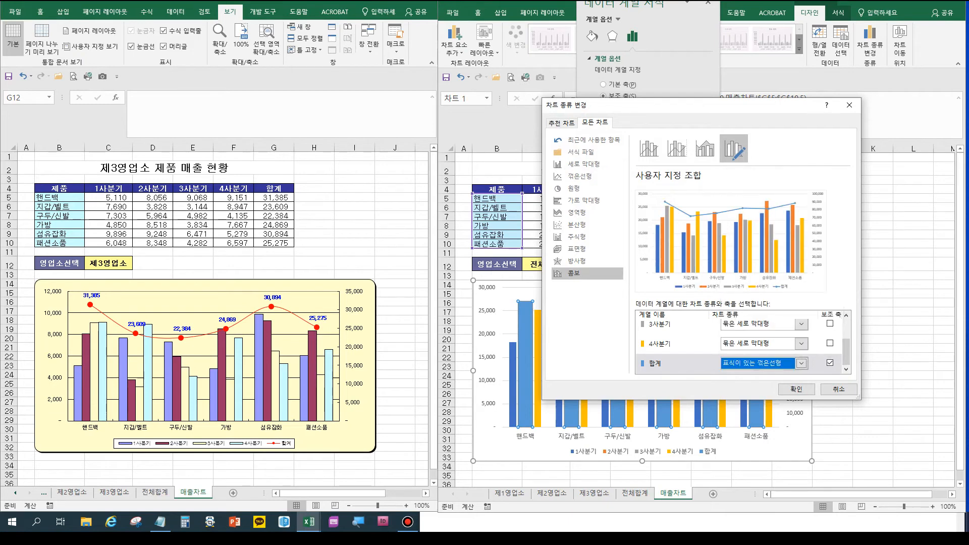
pyautogui.click(797, 389)
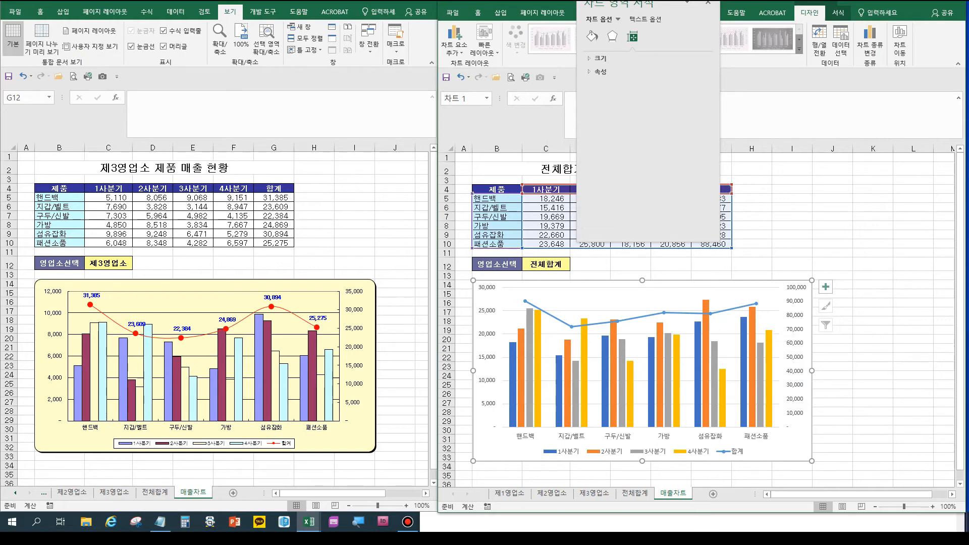
# - Turn on the smoothed line option (완만한 선) for the chart's 합계 series
pyautogui.click(571, 327)
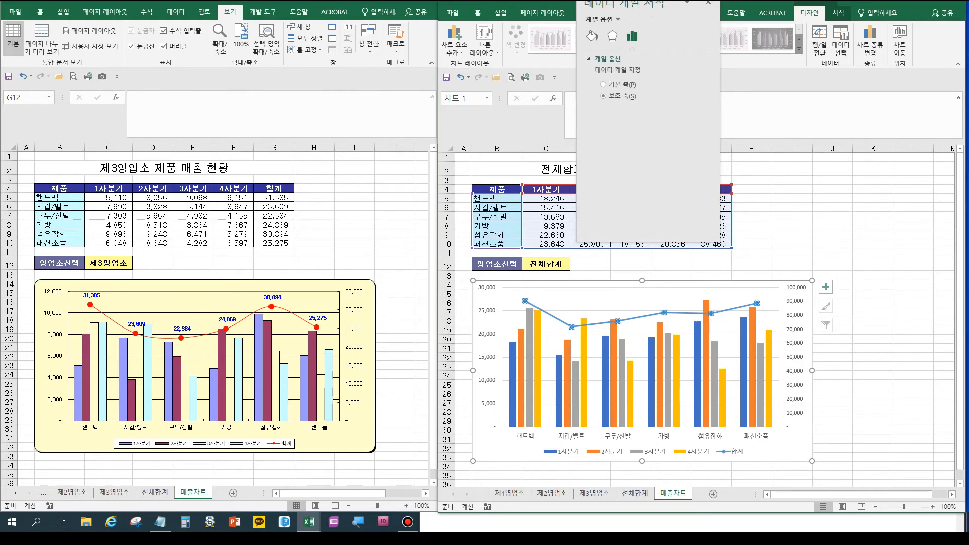
pyautogui.rightClick(571, 327)
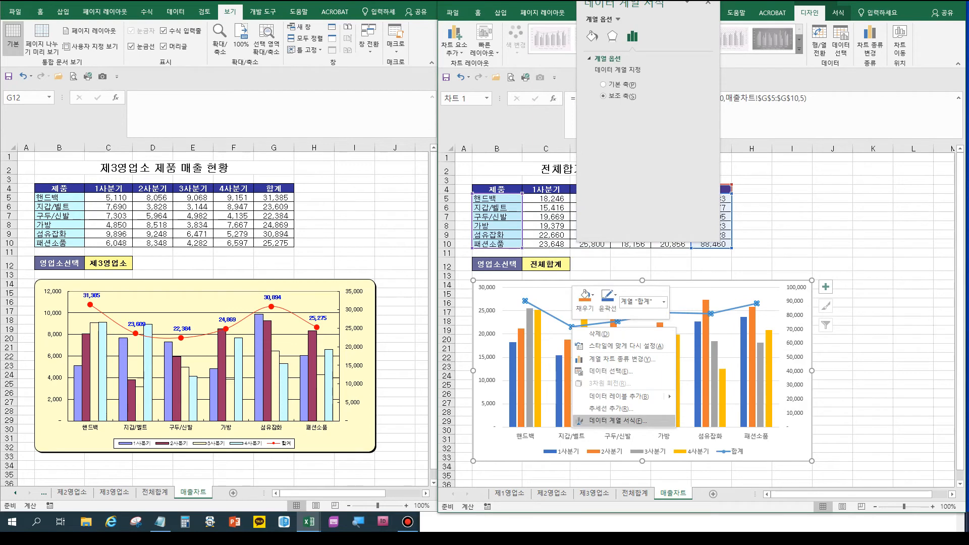
pyautogui.click(613, 420)
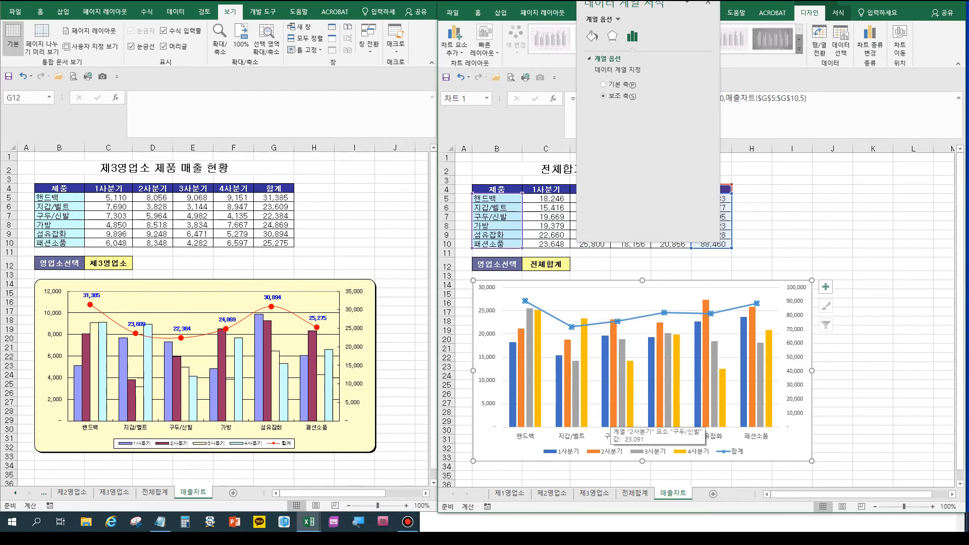
pyautogui.moveTo(637, 4); pyautogui.dragTo(886, 149)
pyautogui.click(842, 180)
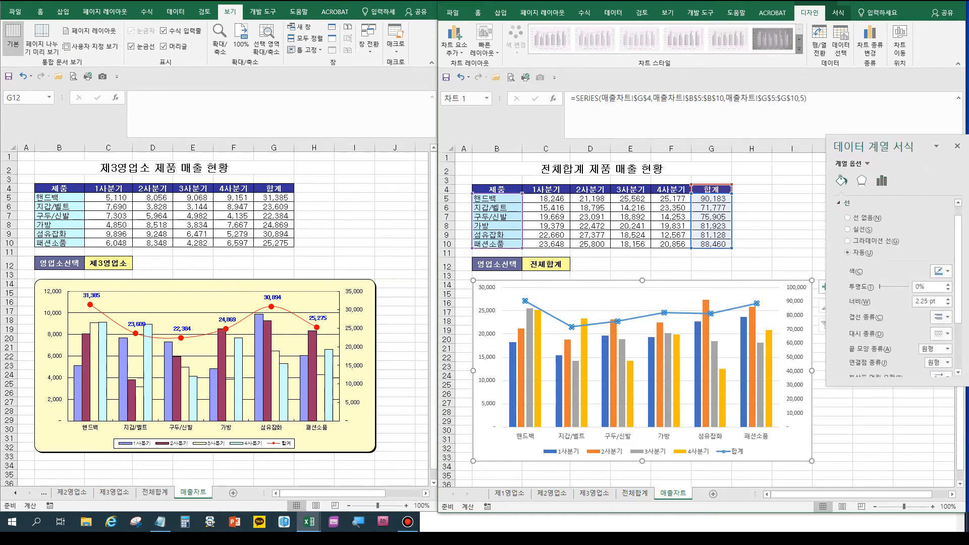
pyautogui.scroll(-3, 894, 288)
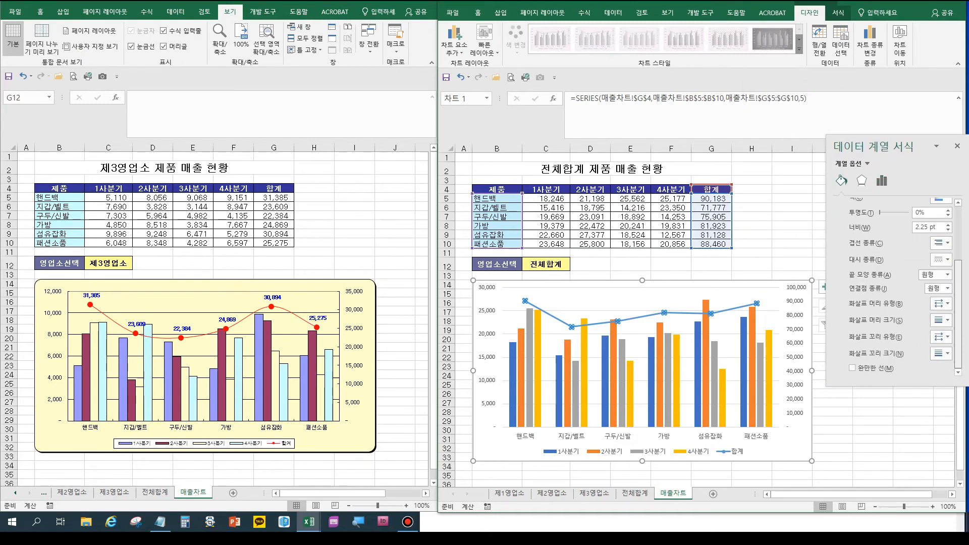
pyautogui.click(853, 368)
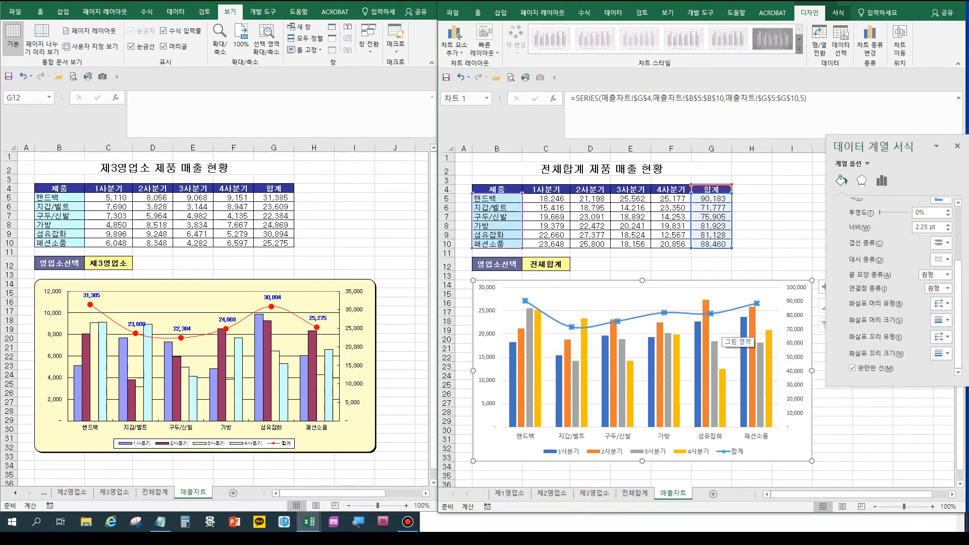
pyautogui.click(591, 264)
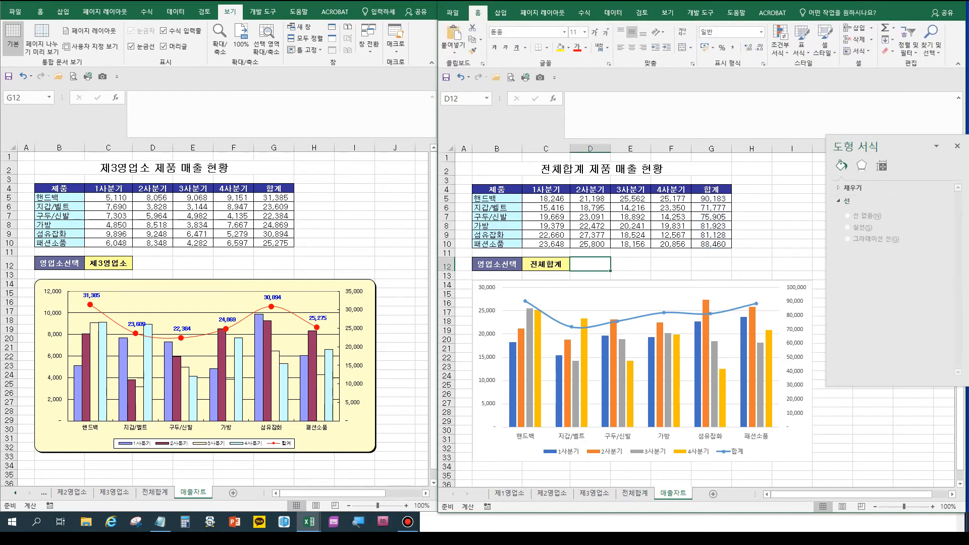
# - Test the C12 branch list by choosing 제1영업소, 제2영업소, 제3영업소 and finally 전체합계, checking the table and chart each time
pyautogui.click(546, 264)
pyautogui.click(575, 266)
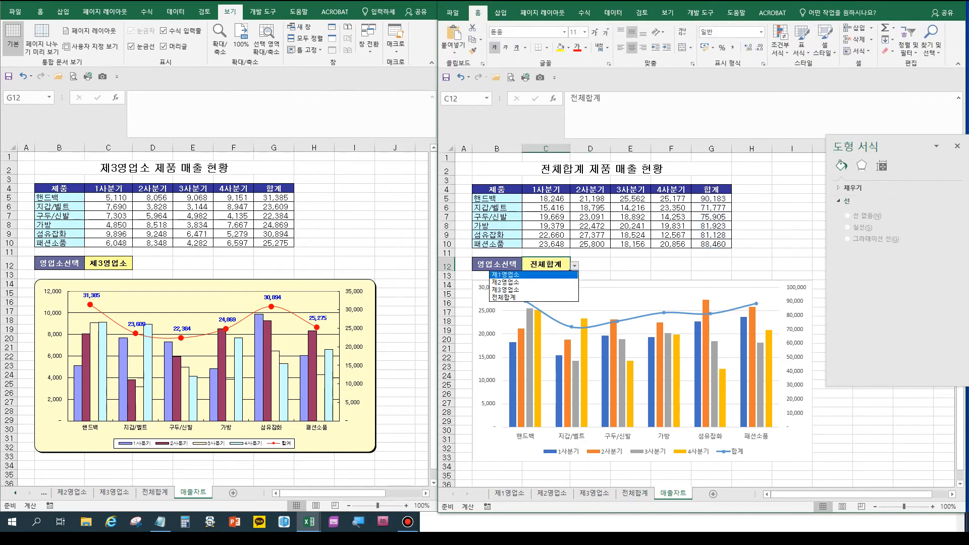
pyautogui.click(535, 274)
pyautogui.click(575, 265)
pyautogui.click(536, 282)
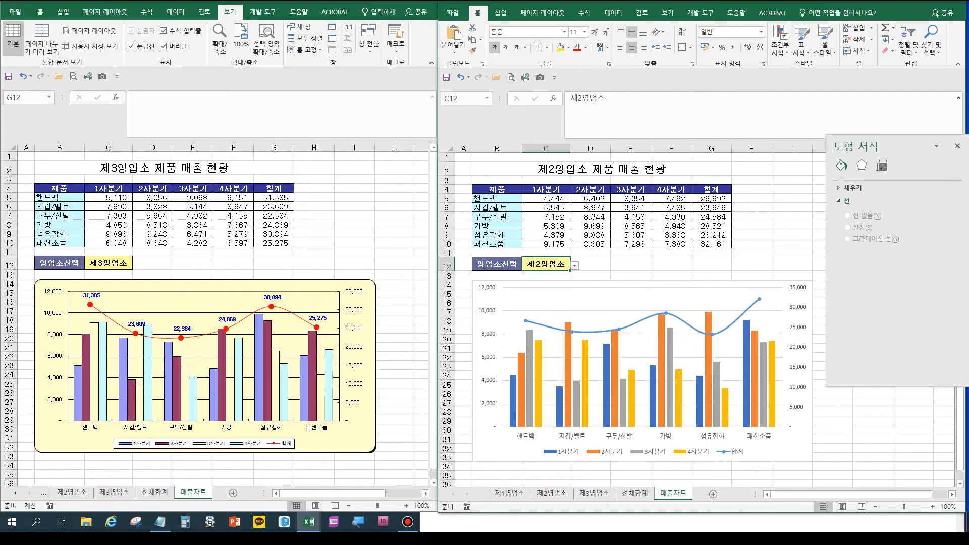
pyautogui.click(574, 266)
pyautogui.click(536, 290)
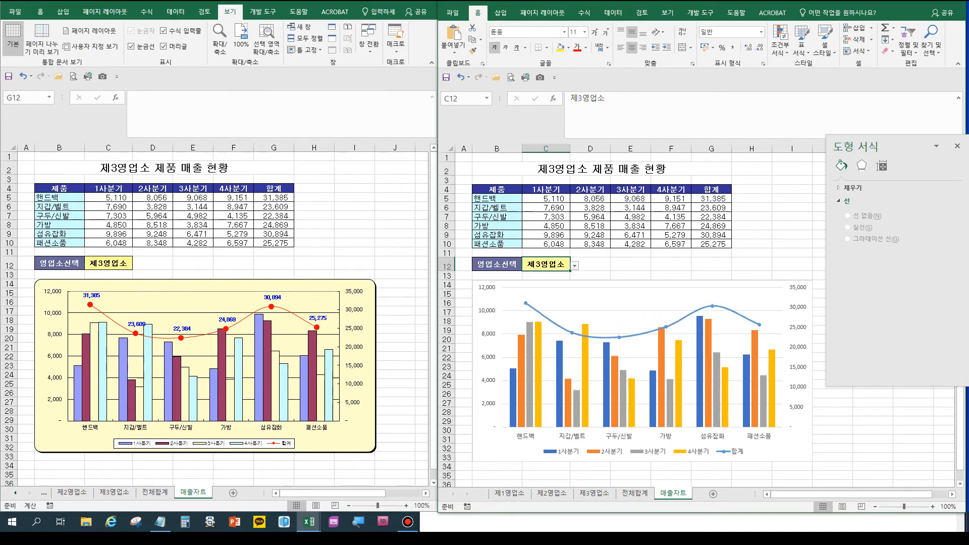
pyautogui.click(574, 266)
pyautogui.click(537, 297)
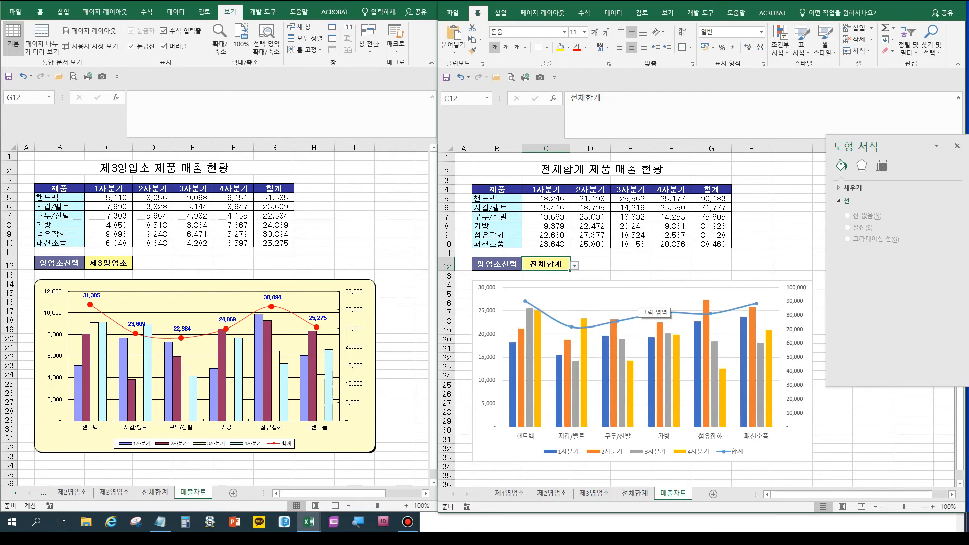
# - Give the chart area rounded corners (둥근 모서리) and fill it with the lightest orange theme color
pyautogui.click(599, 283)
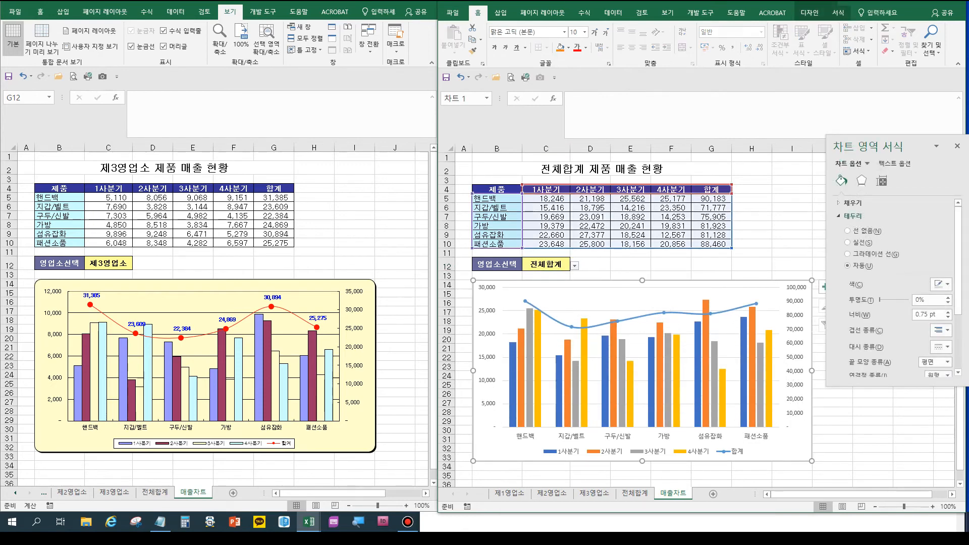
pyautogui.scroll(-3, 889, 283)
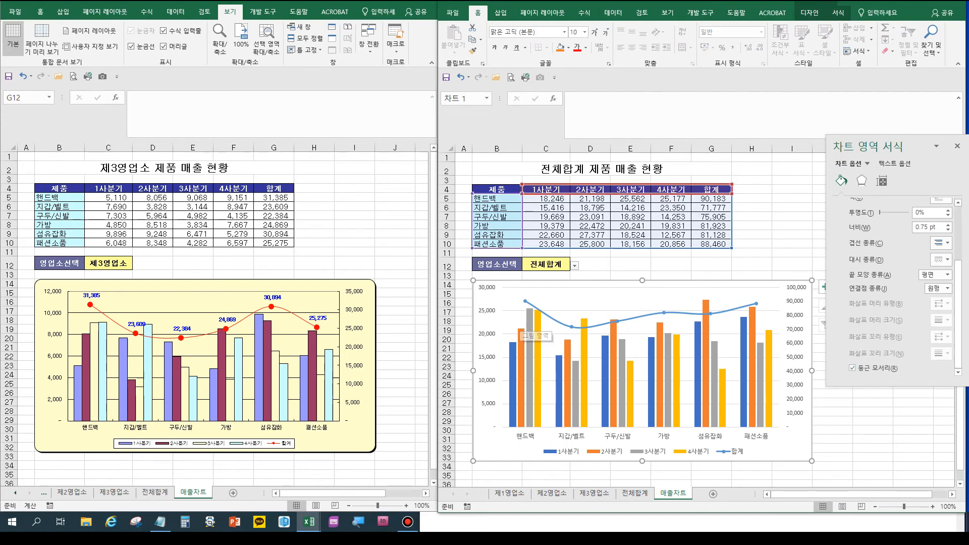
pyautogui.click(810, 13)
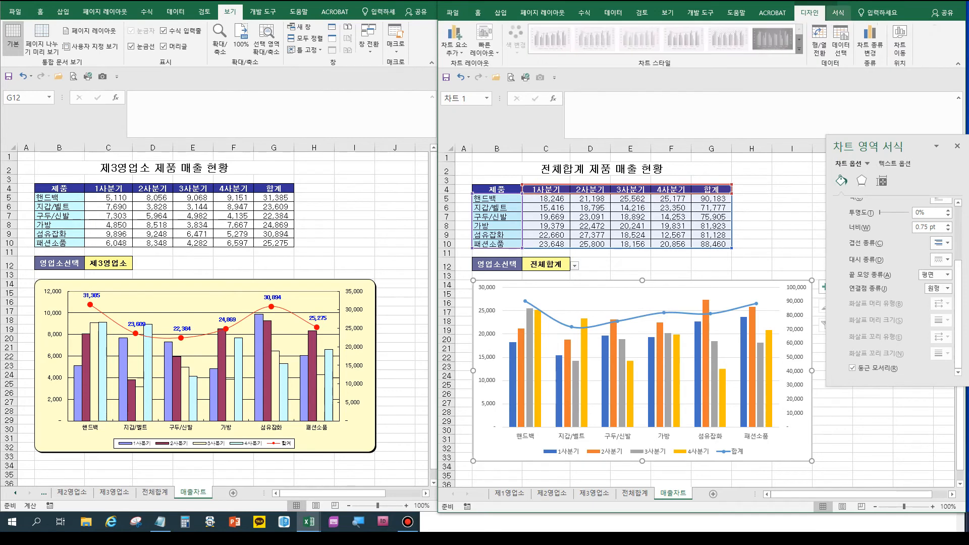
pyautogui.click(838, 13)
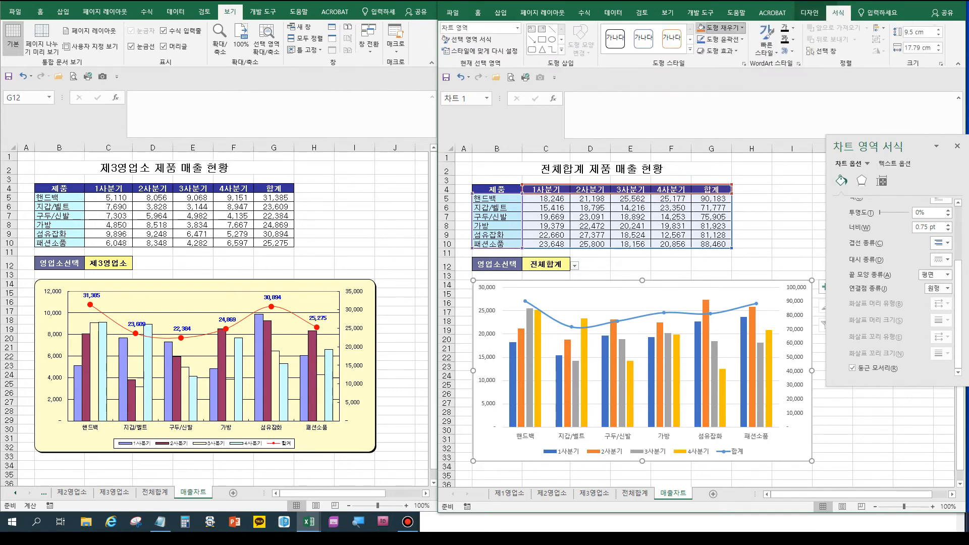
pyautogui.click(742, 28)
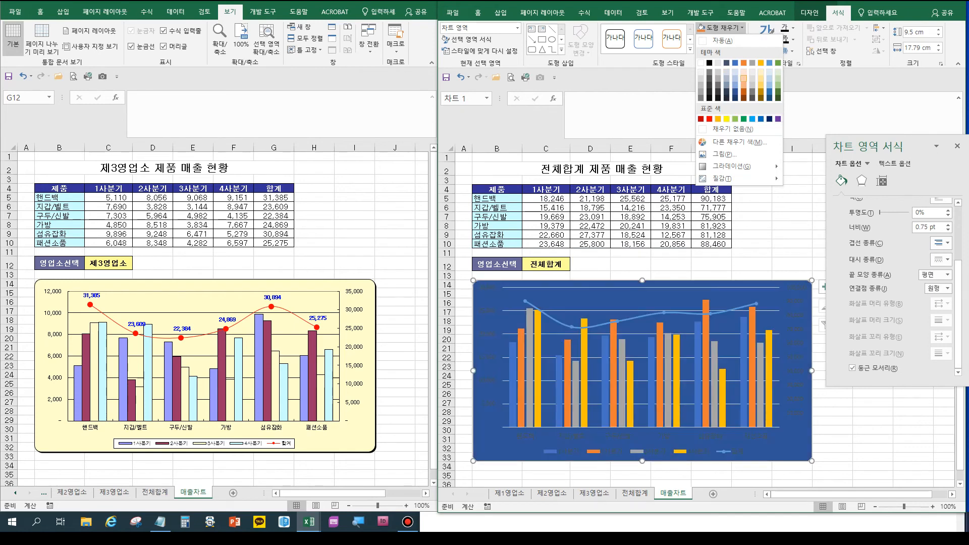
pyautogui.click(744, 72)
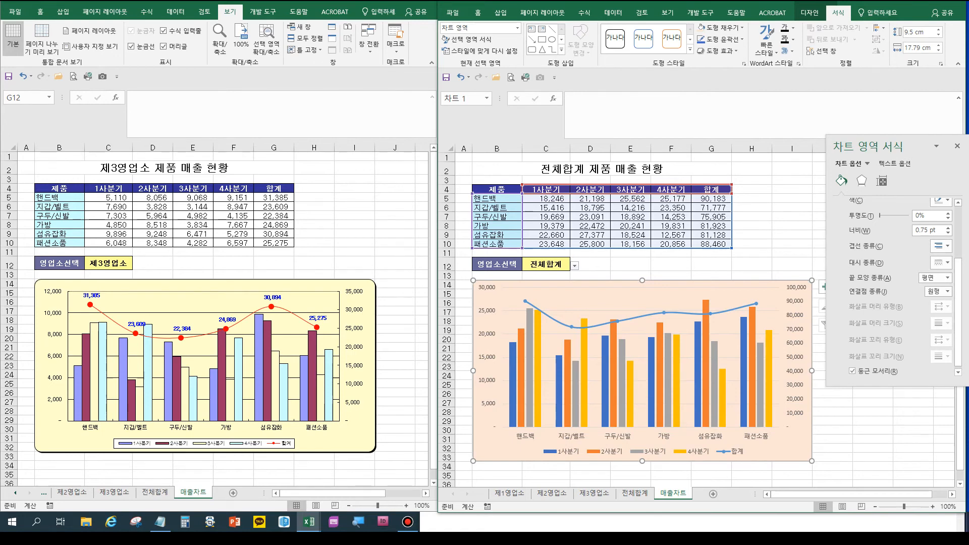
# - Give the chart's plot area a blue outline and a white fill
pyautogui.click(640, 346)
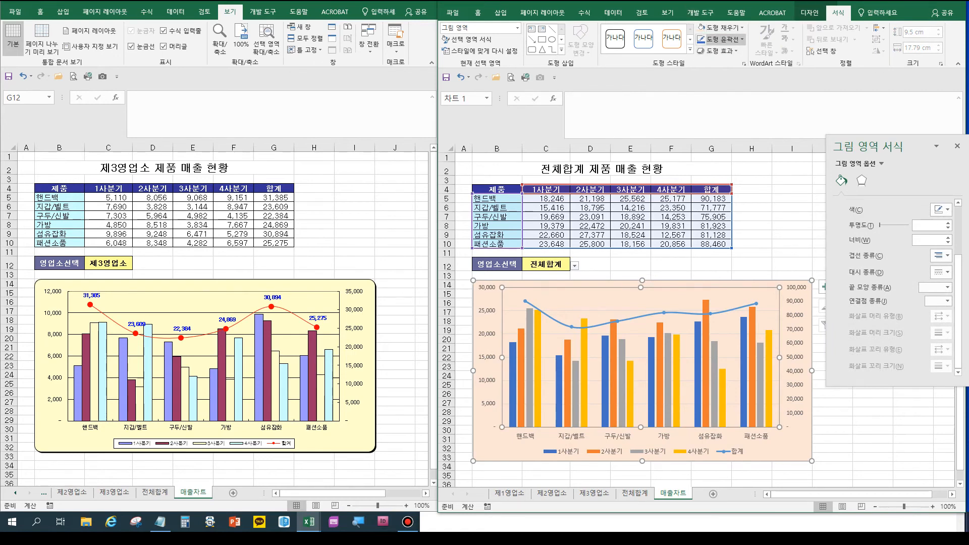
pyautogui.click(702, 40)
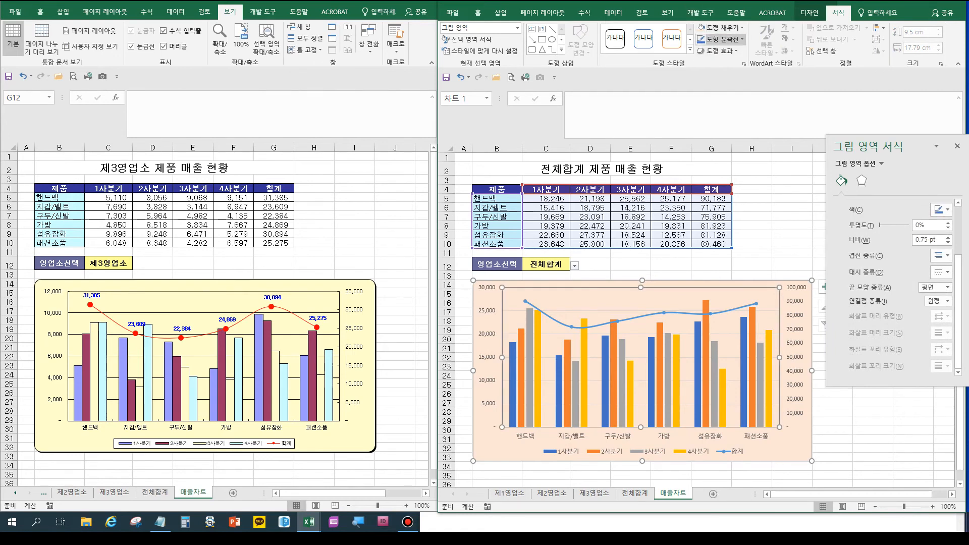
pyautogui.click(742, 27)
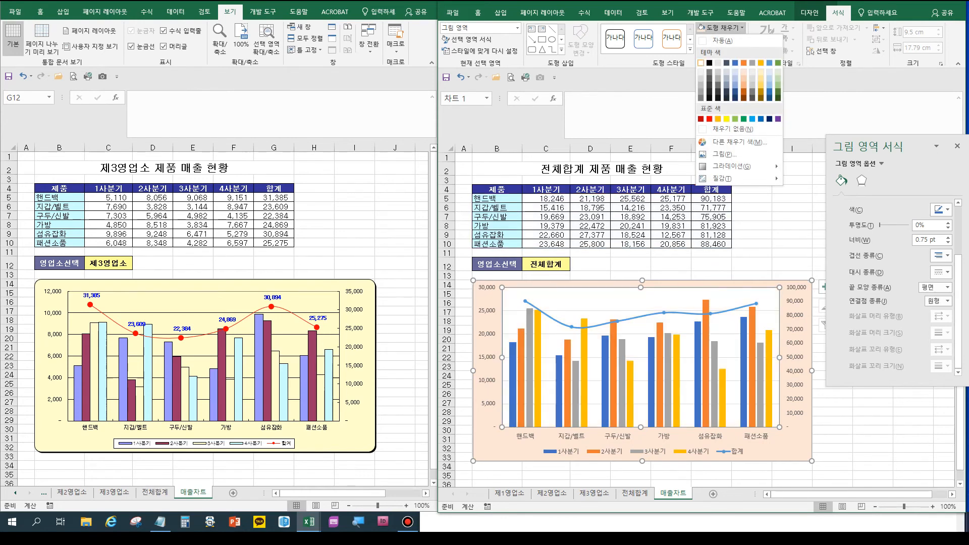
pyautogui.click(701, 63)
pyautogui.click(712, 264)
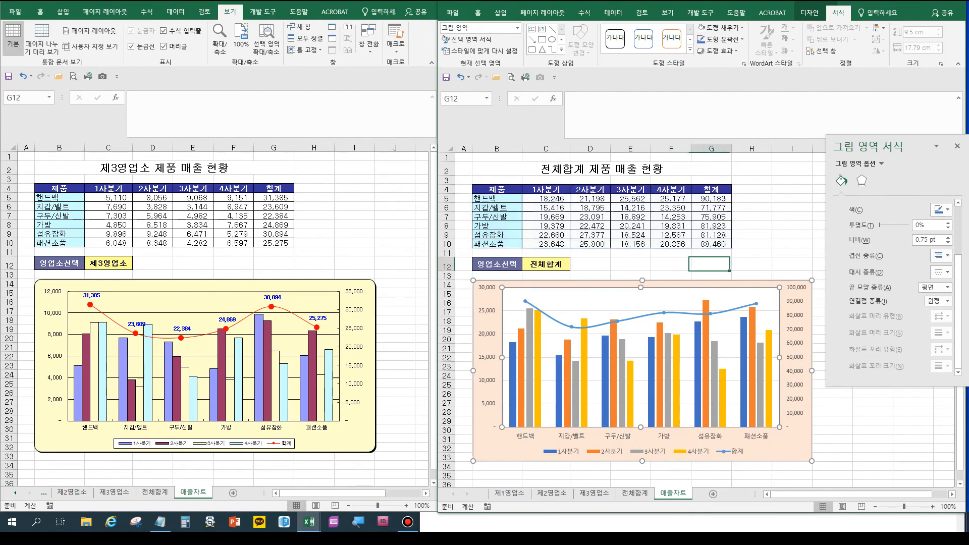
# - Apply a bevel effect (입체 효과) to the chart area and deselect the chart
pyautogui.click(785, 449)
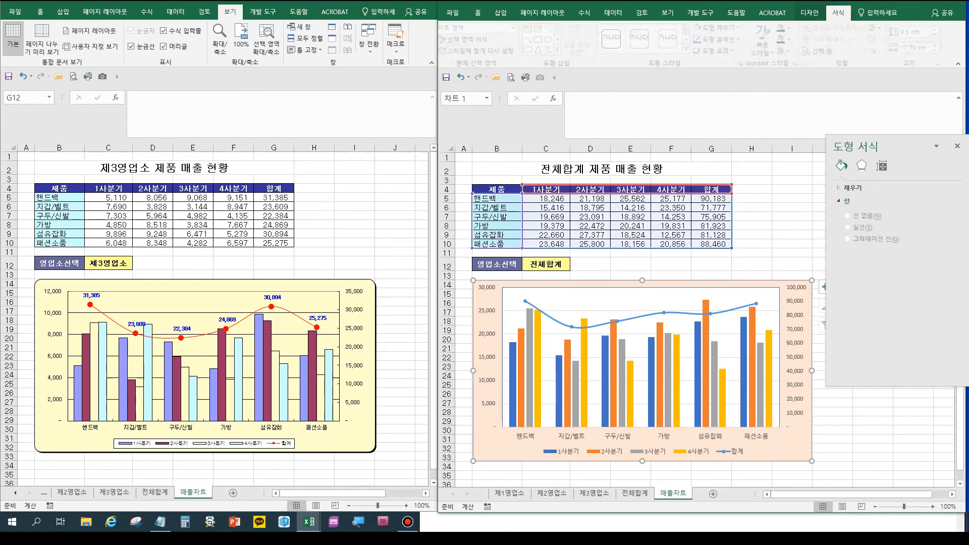
pyautogui.click(717, 51)
pyautogui.moveTo(729, 93)
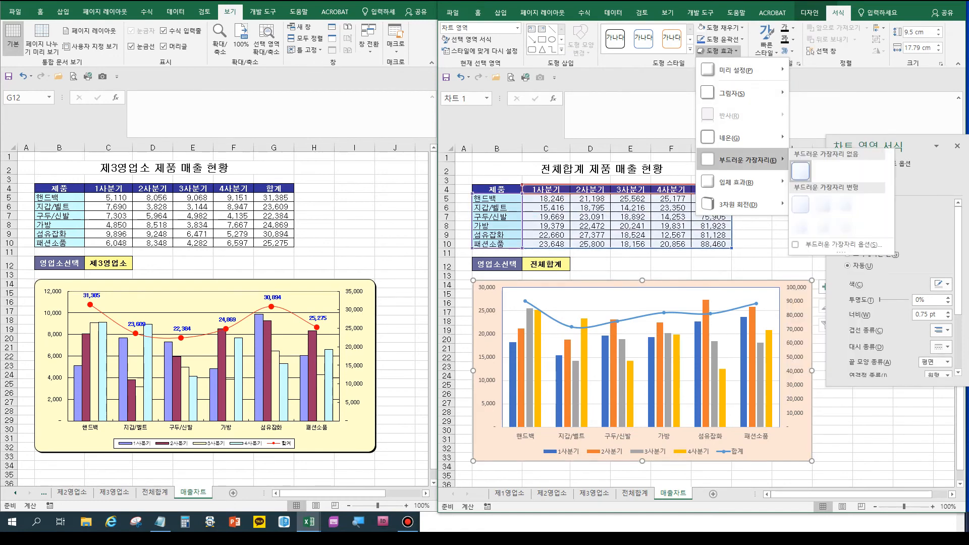
pyautogui.moveTo(737, 182)
pyautogui.click(803, 235)
pyautogui.click(873, 457)
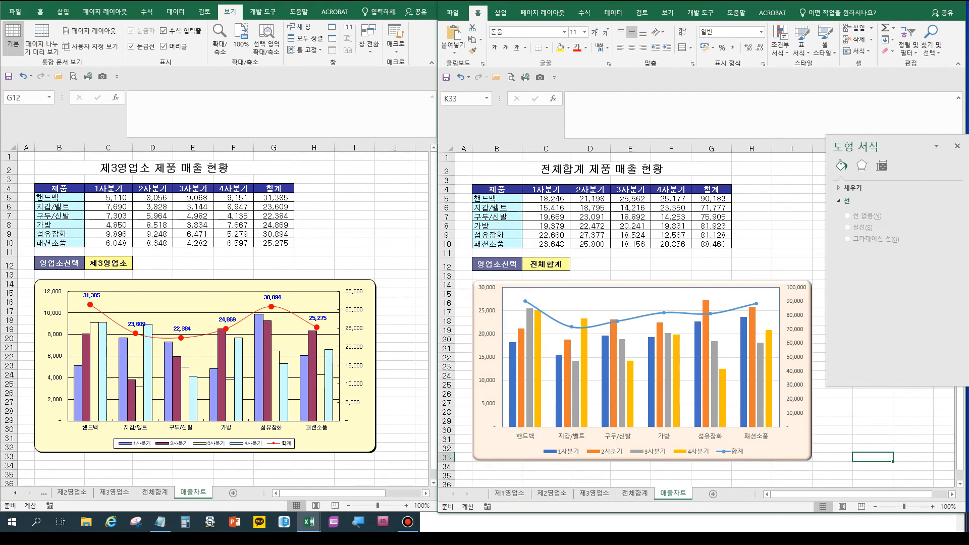
# - Delete the chart's major gridlines and set the secondary vertical axis's major unit to 20000
pyautogui.click(598, 357)
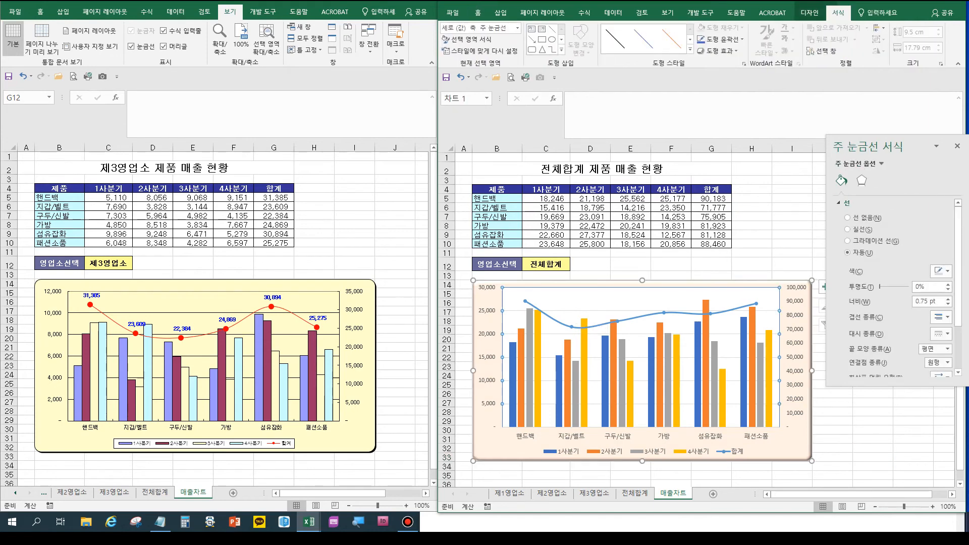
pyautogui.press('Delete')
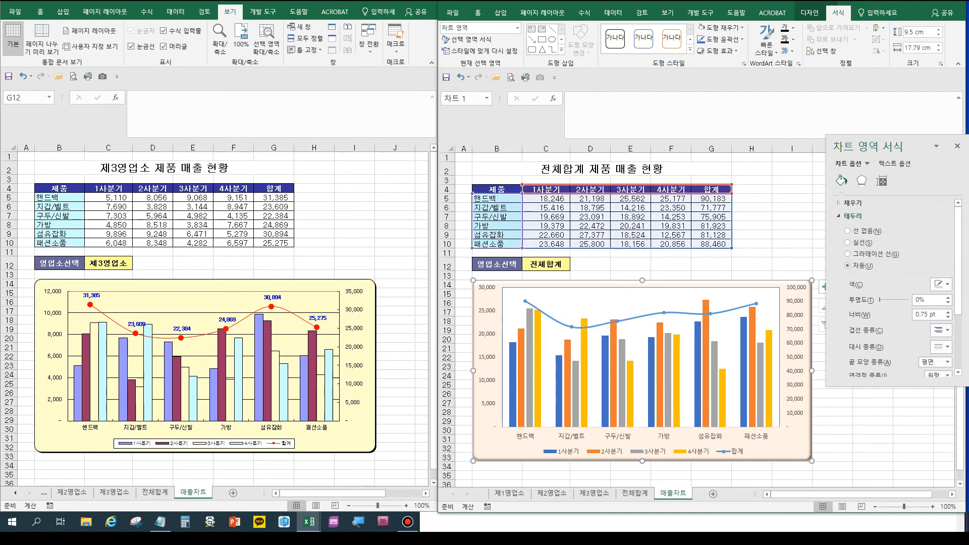
pyautogui.click(790, 326)
pyautogui.rightClick(791, 326)
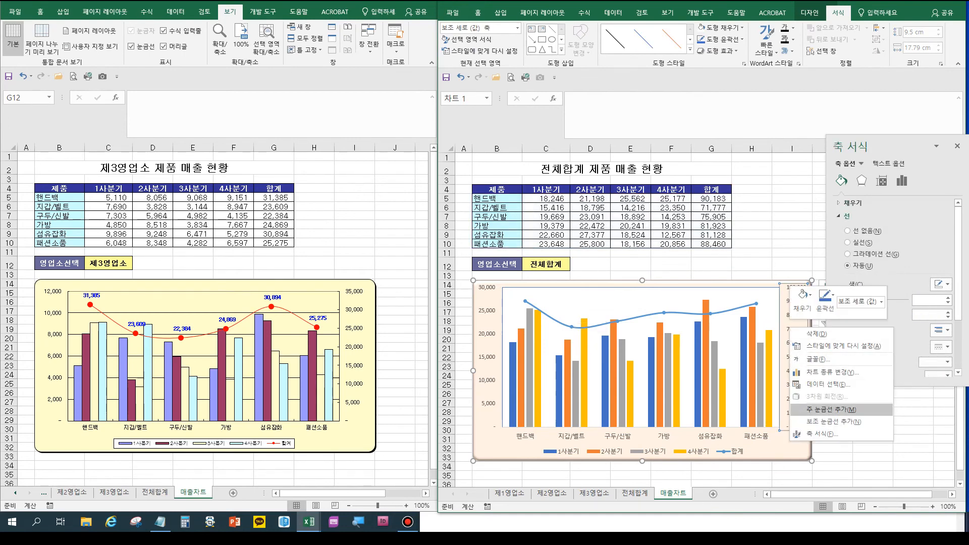
pyautogui.click(818, 434)
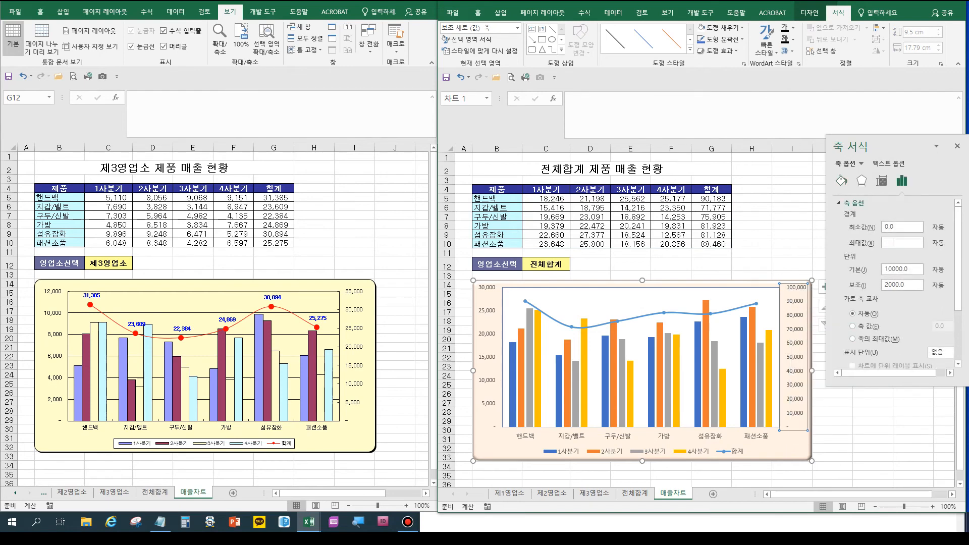
pyautogui.click(888, 270)
pyautogui.press('BackSpace')
pyautogui.write('2')
pyautogui.click(896, 242)
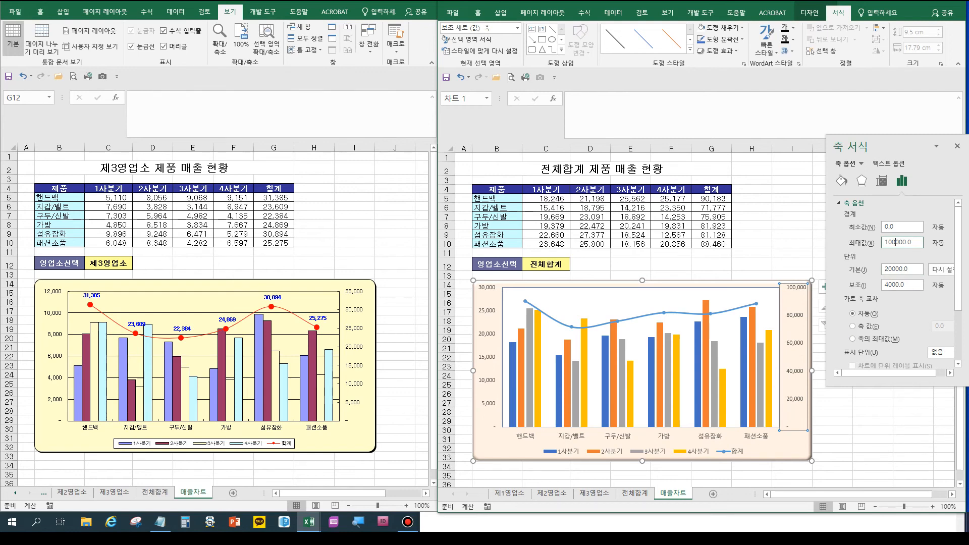
# - Increase the font size of all chart text to 10.5, then deselect the chart and close the formatting pane
pyautogui.click(787, 449)
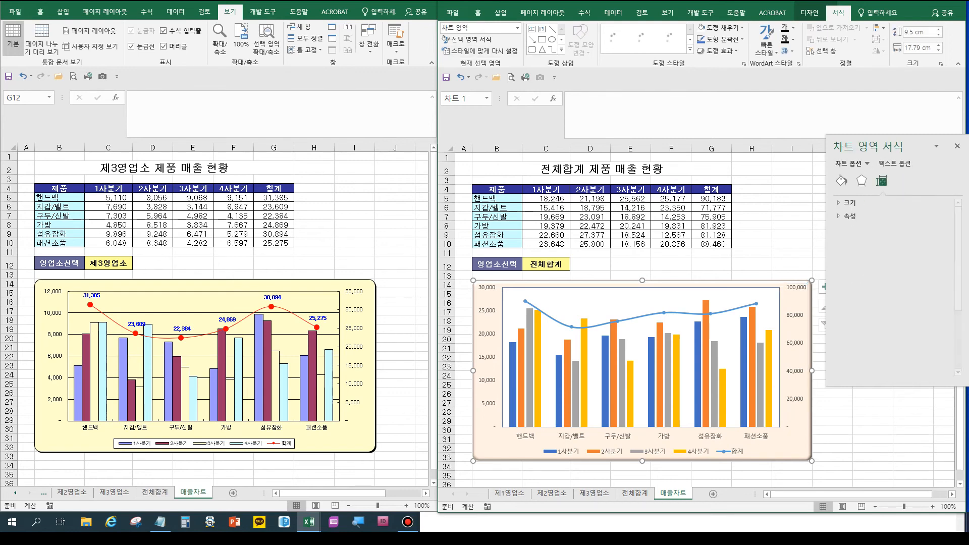
pyautogui.click(478, 12)
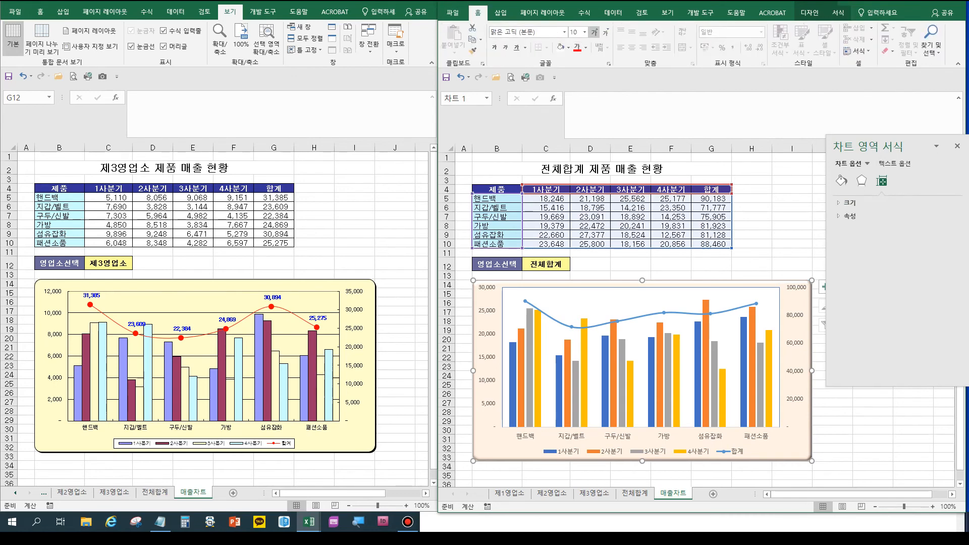
pyautogui.click(595, 32)
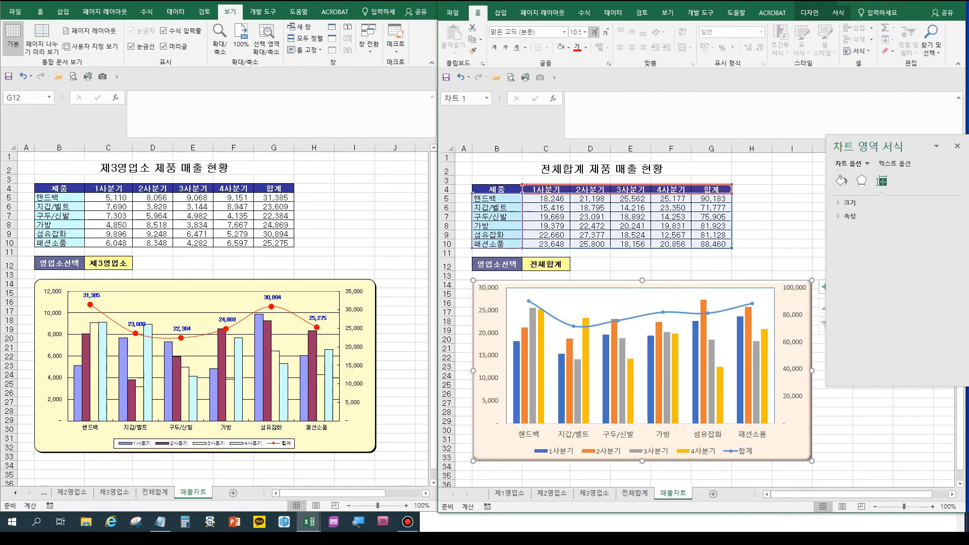
pyautogui.click(751, 264)
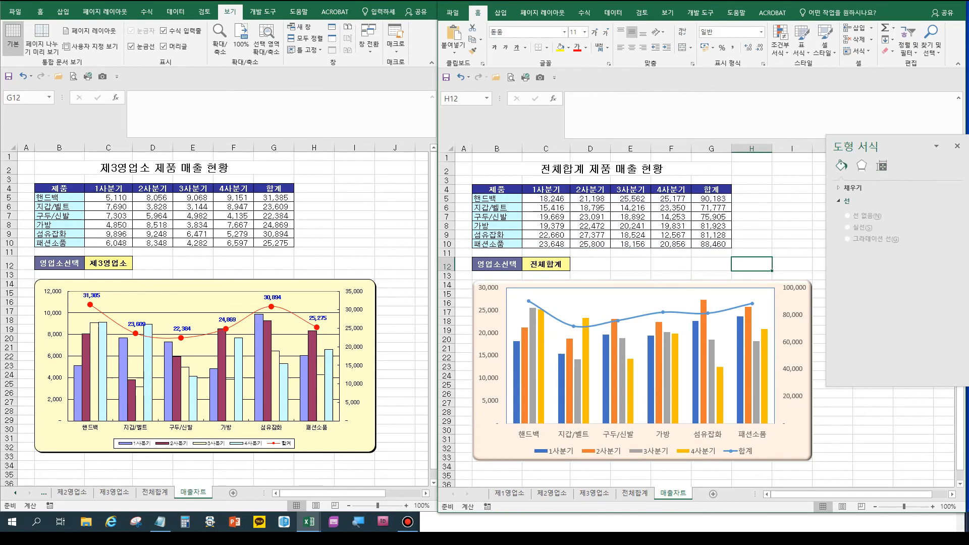
pyautogui.click(958, 146)
pyautogui.click(873, 198)
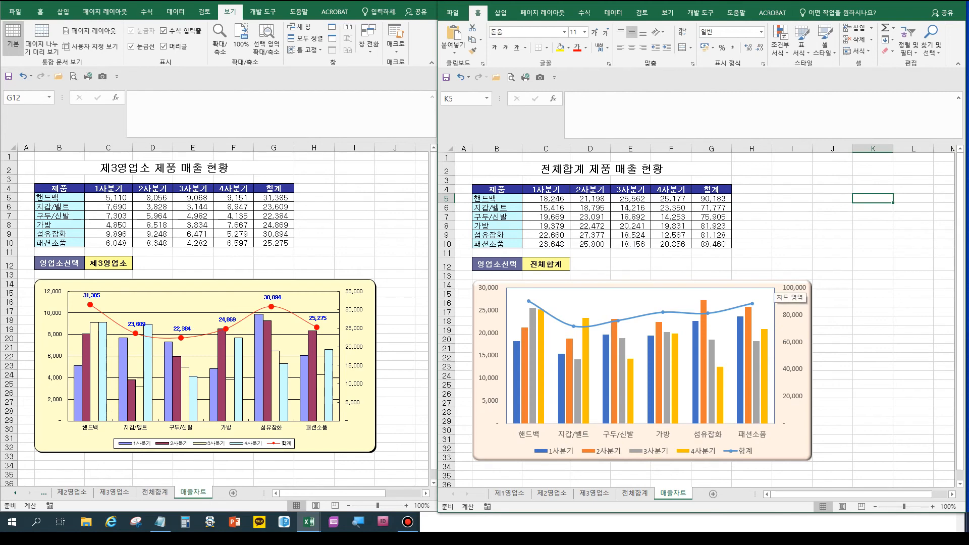
pyautogui.click(792, 264)
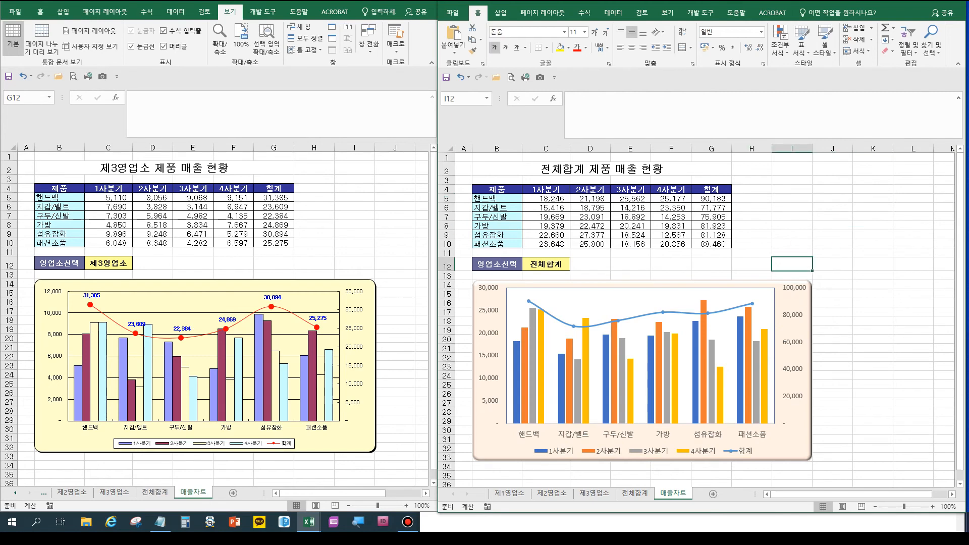
# - Insert a rounded rectangle about 5.03 cm wide and 1.14 cm high, overlapping the chart's upper edge toward its right end
pyautogui.click(501, 13)
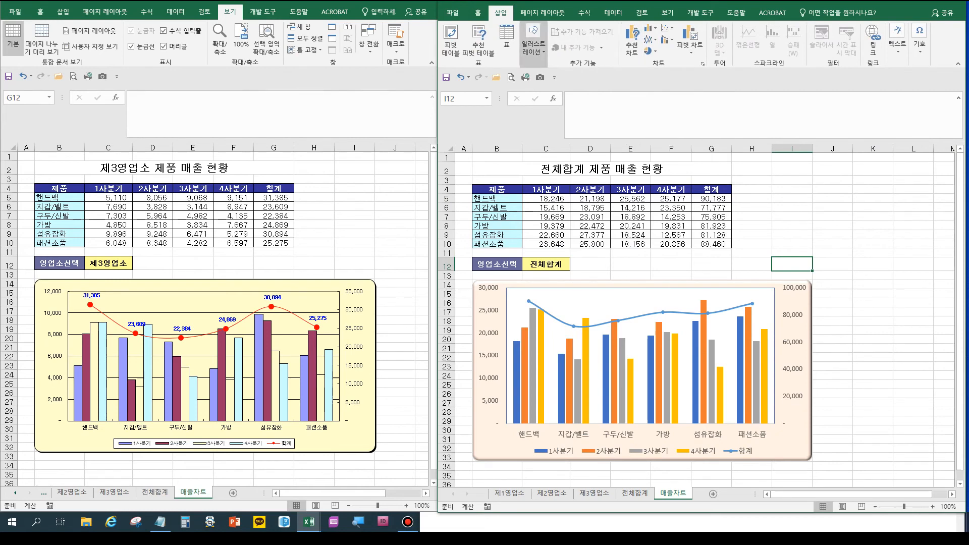
pyautogui.click(534, 41)
pyautogui.click(575, 82)
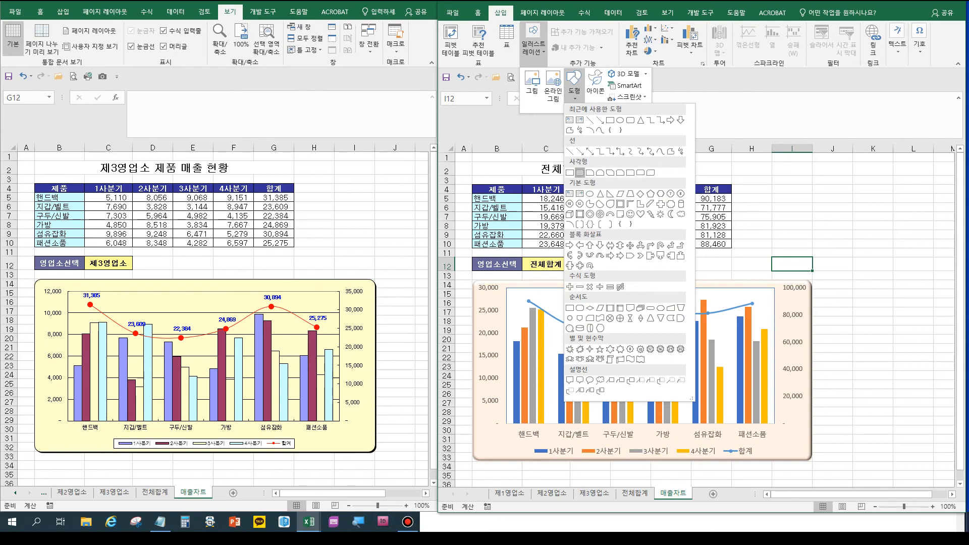
pyautogui.click(580, 172)
pyautogui.moveTo(759, 264); pyautogui.dragTo(743, 285)
pyautogui.moveTo(743, 274); pyautogui.dragTo(708, 274)
# - Switch the branch selection in C12 to 제1영업소 and then to 제2영업소 to test the table and chart
pyautogui.click(546, 264)
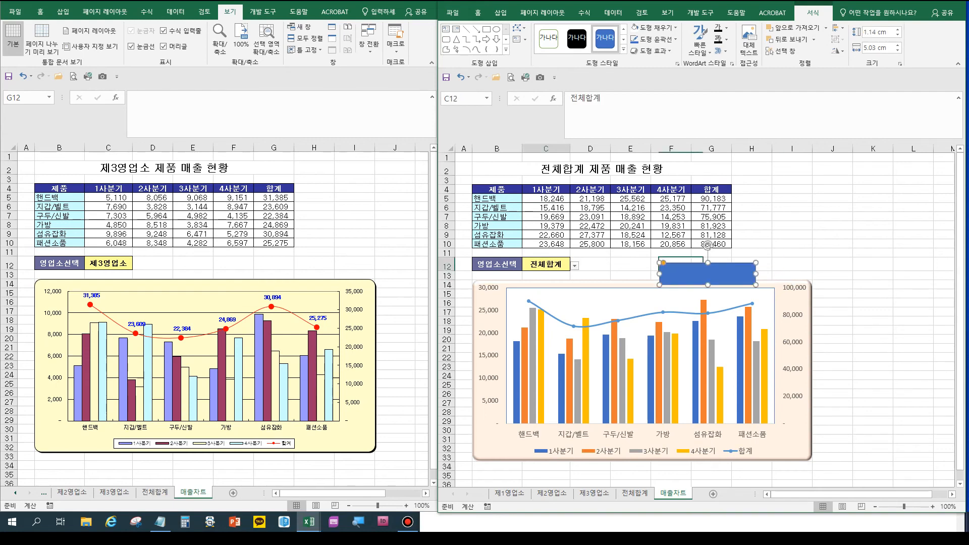
pyautogui.click(574, 265)
pyautogui.click(534, 275)
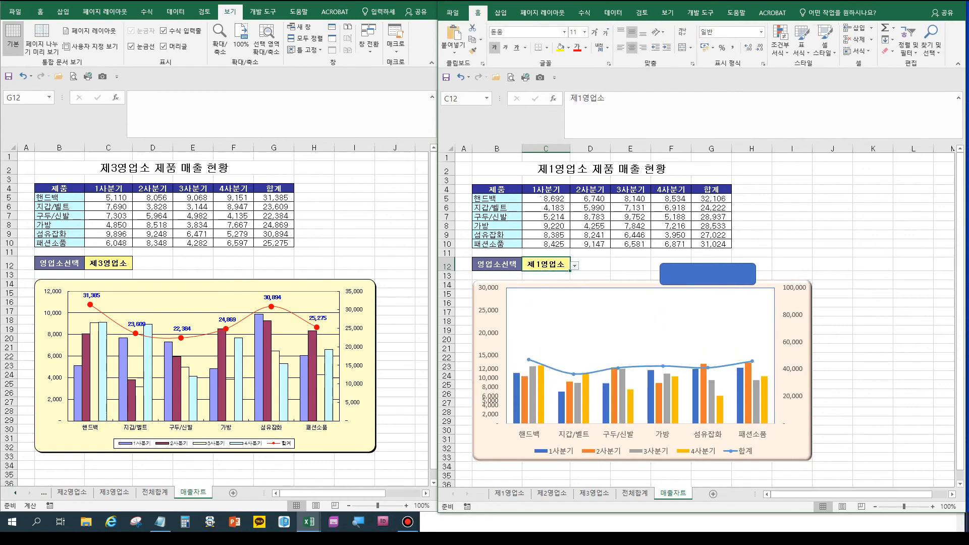
pyautogui.click(574, 266)
pyautogui.click(534, 283)
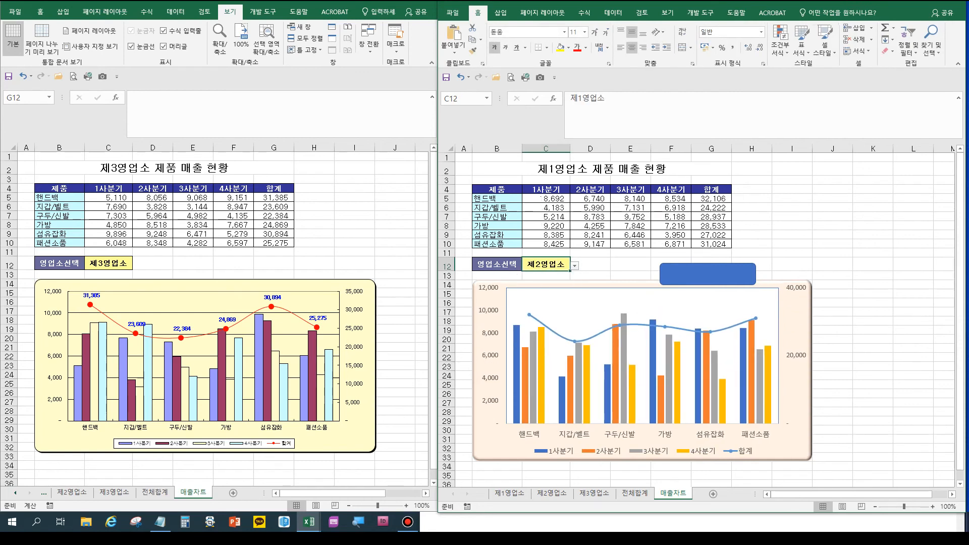
# - Shift the rounded rectangle slightly to the right and fill it with a light gold theme colour
pyautogui.moveTo(707, 274); pyautogui.dragTo(719, 274)
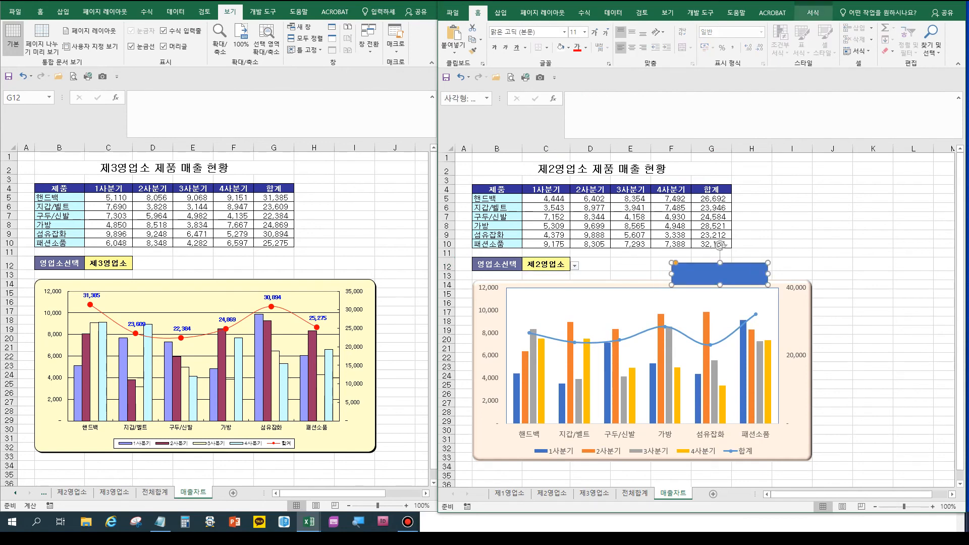
pyautogui.click(813, 12)
pyautogui.click(657, 28)
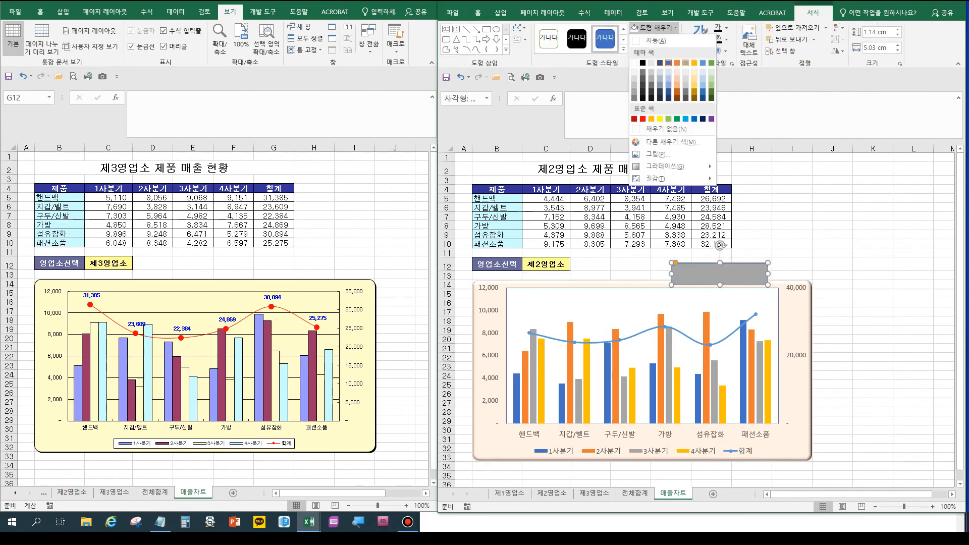
pyautogui.click(694, 78)
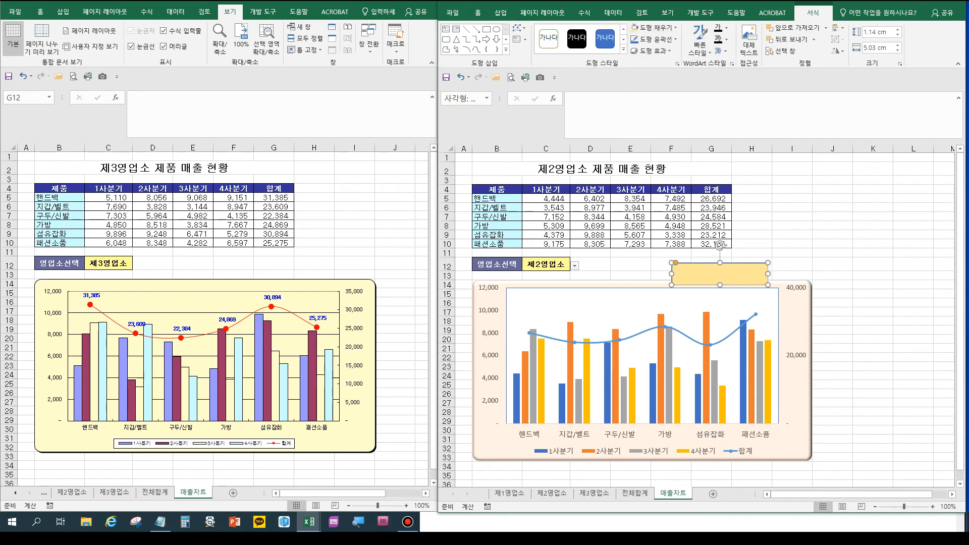
# - Link the rounded rectangle's text to the branch selection cell with the formula =$C$12, then deselect the shape
pyautogui.click(571, 98)
pyautogui.write('=')
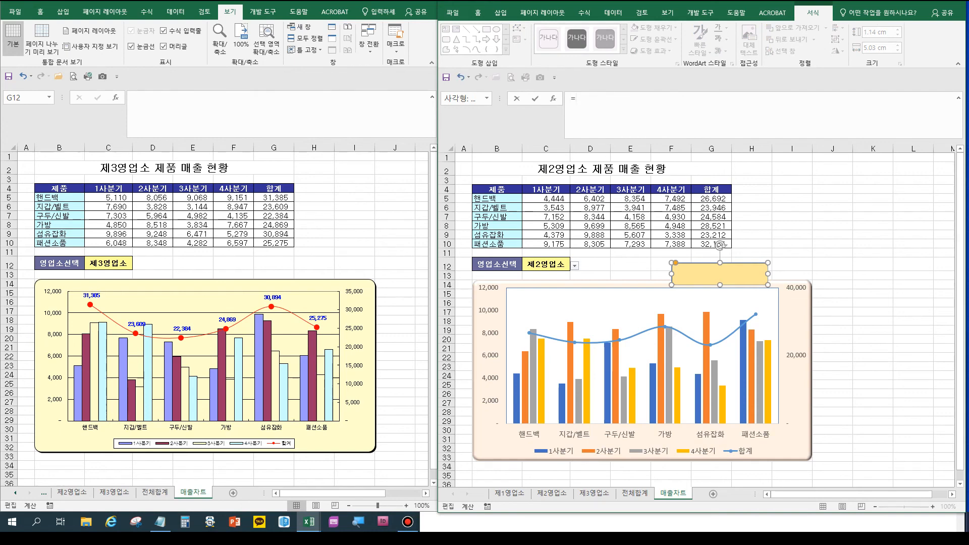
pyautogui.click(546, 264)
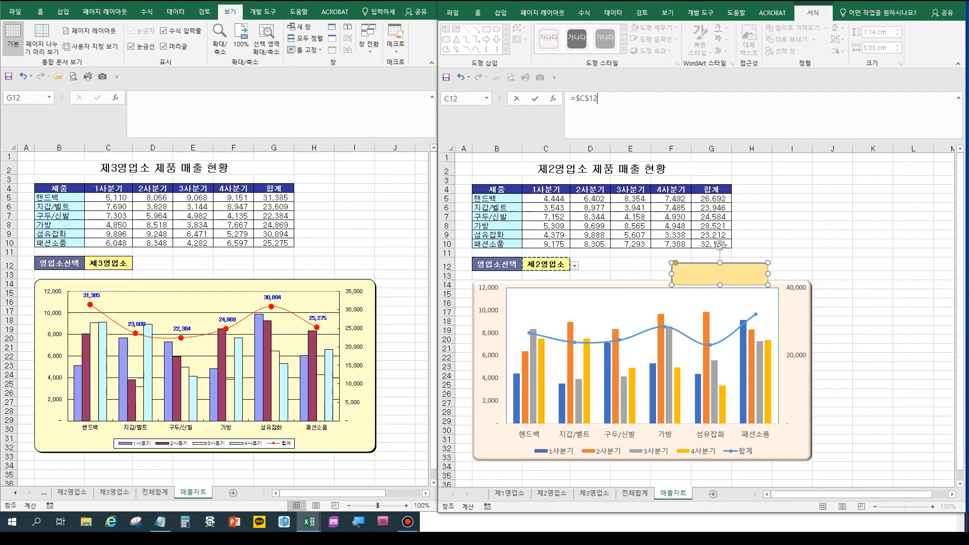
pyautogui.press('Return')
pyautogui.click(752, 234)
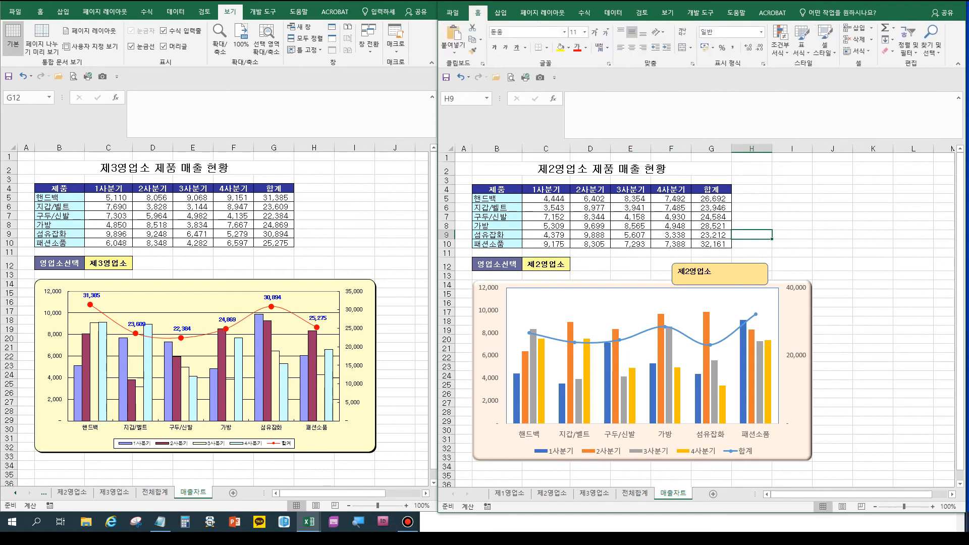
# - Test the linked label by switching C12 to 제3영업소 and then to 전체합계
pyautogui.click(546, 264)
pyautogui.click(575, 266)
pyautogui.click(548, 290)
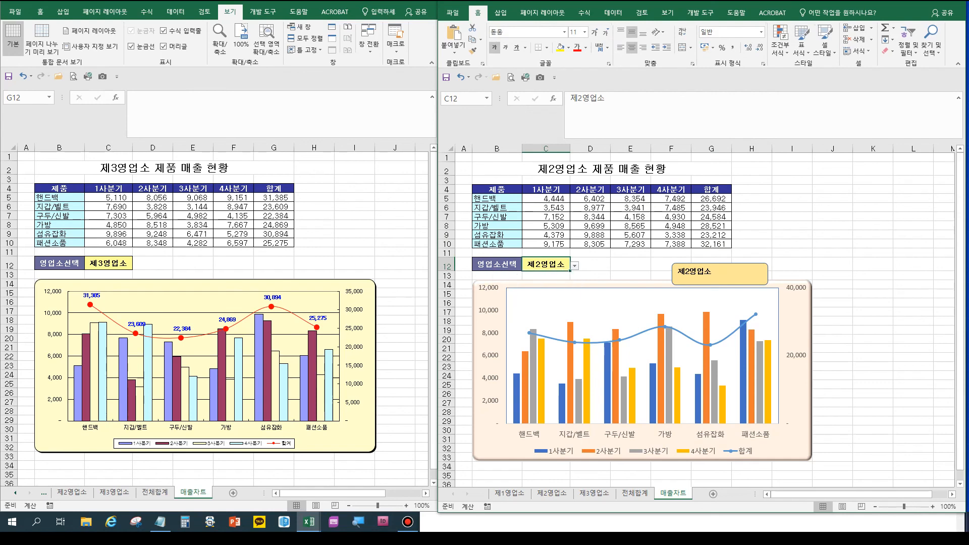
pyautogui.click(574, 266)
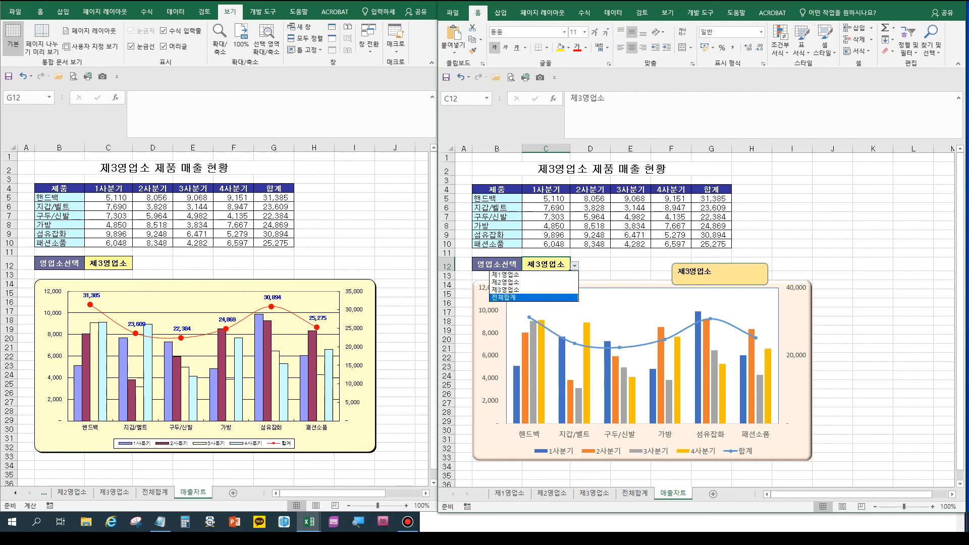
pyautogui.click(534, 298)
# - Centre the label's text vertically and horizontally at font size 12, and move the shape to the chart's upper-right corner
pyautogui.click(720, 264)
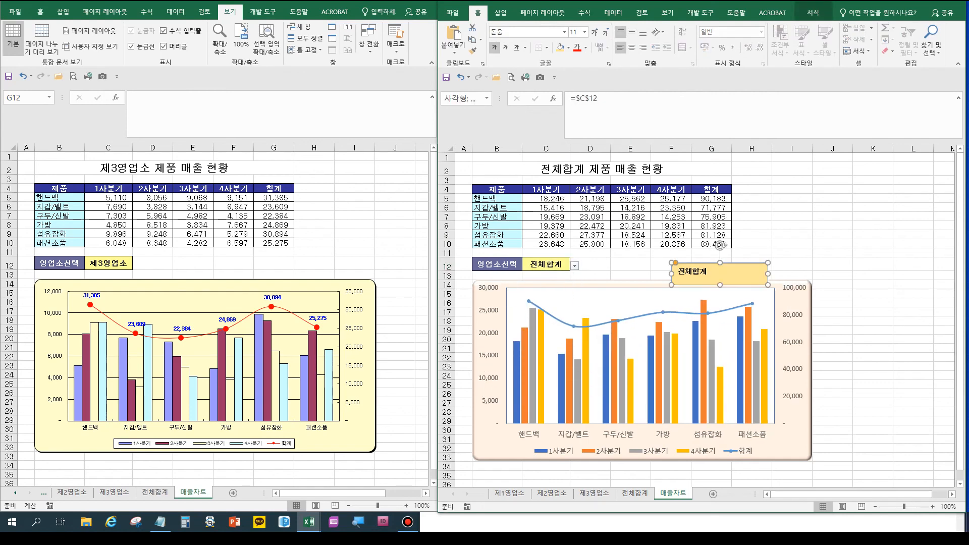
pyautogui.click(632, 31)
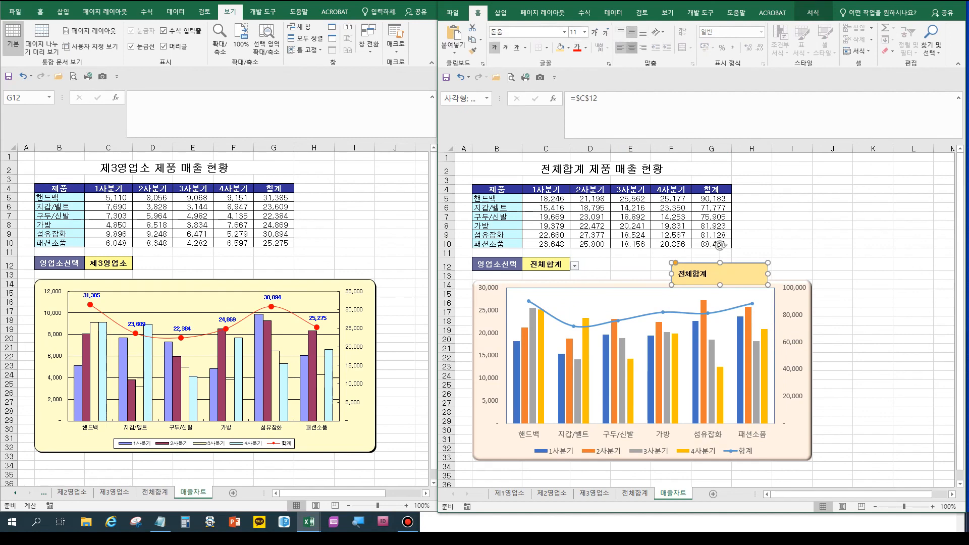
pyautogui.click(632, 47)
pyautogui.click(594, 31)
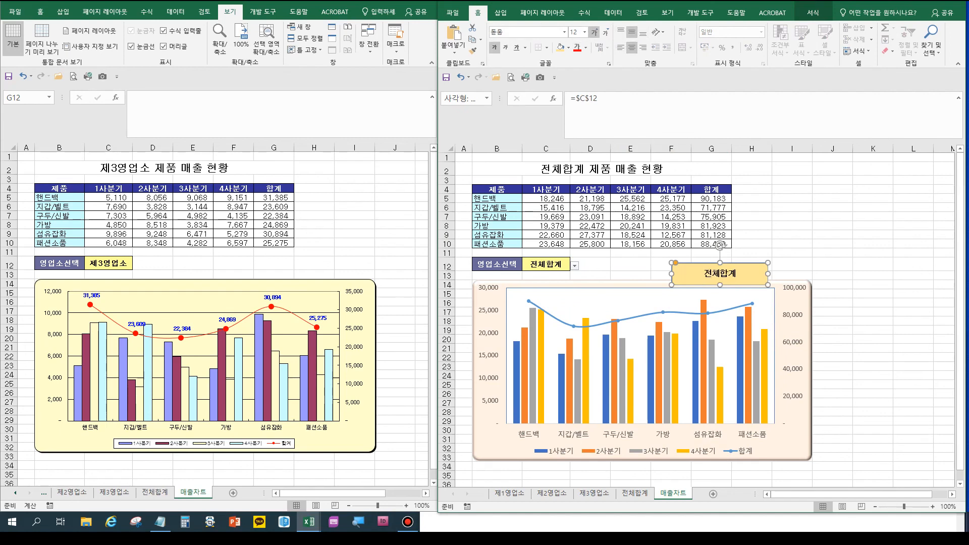
pyautogui.moveTo(720, 274); pyautogui.dragTo(762, 270)
pyautogui.click(873, 264)
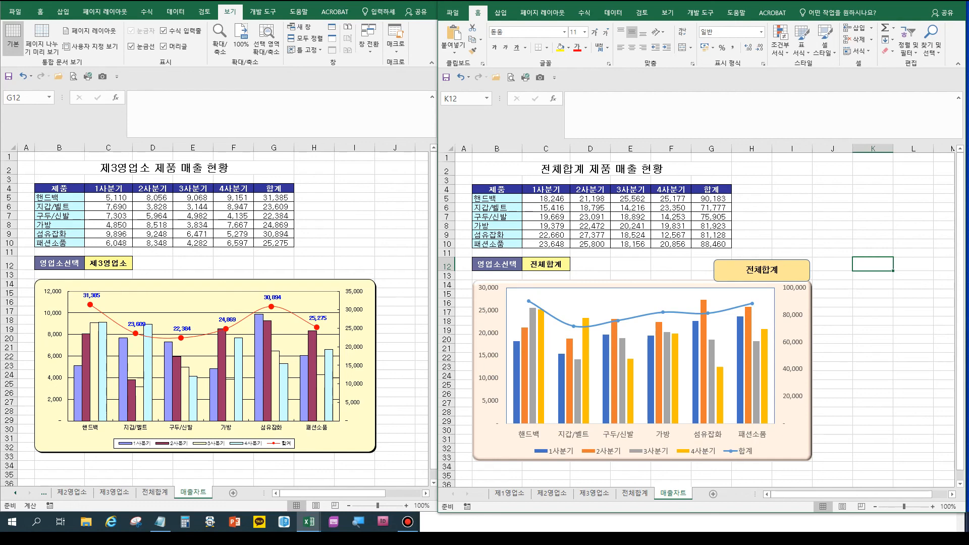
# - Select cell C5 to examine the formula behind the 핸드백 figure for 1사분기
pyautogui.press('Left')
pyautogui.press('Left')
pyautogui.press('Left')
pyautogui.press('Left')
pyautogui.press('Left')
pyautogui.press('Left')
pyautogui.press('Left')
pyautogui.press('Left')
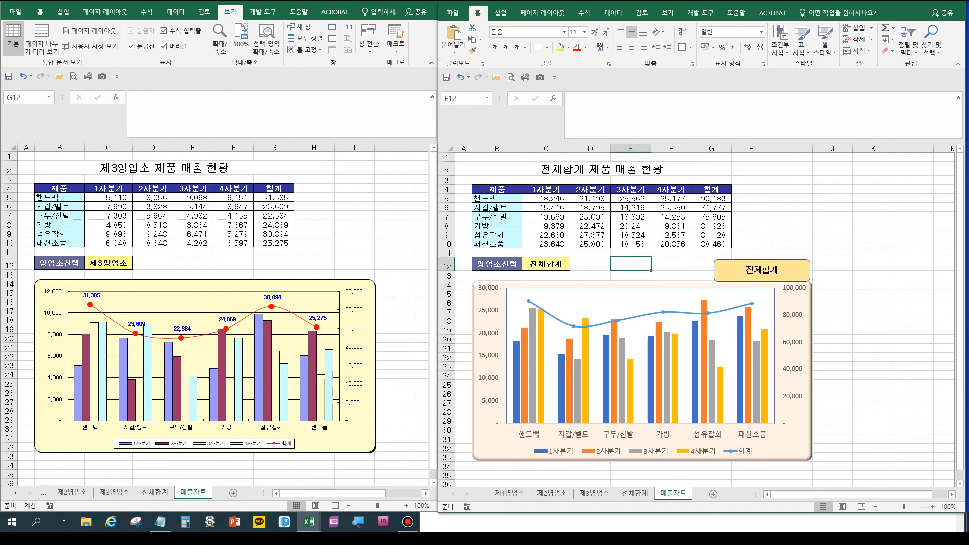
pyautogui.click(546, 198)
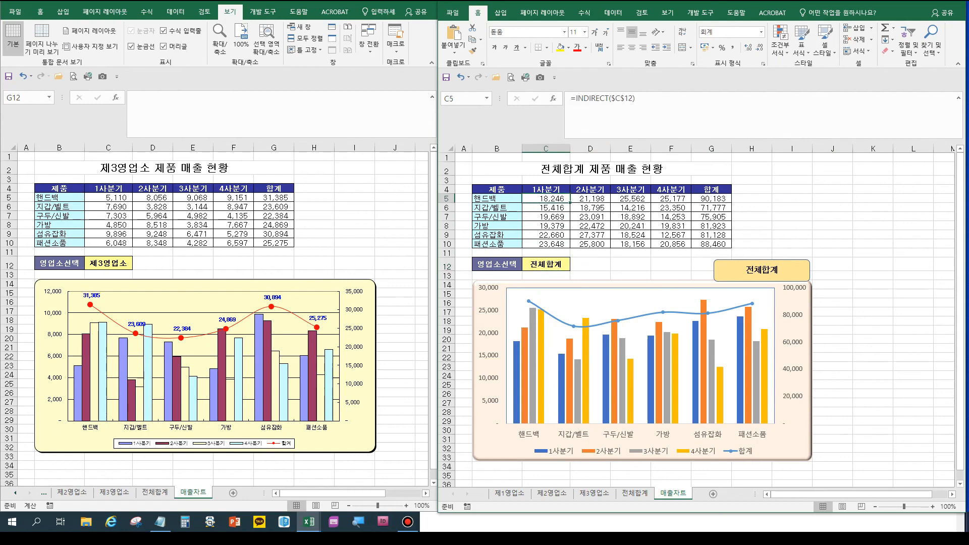